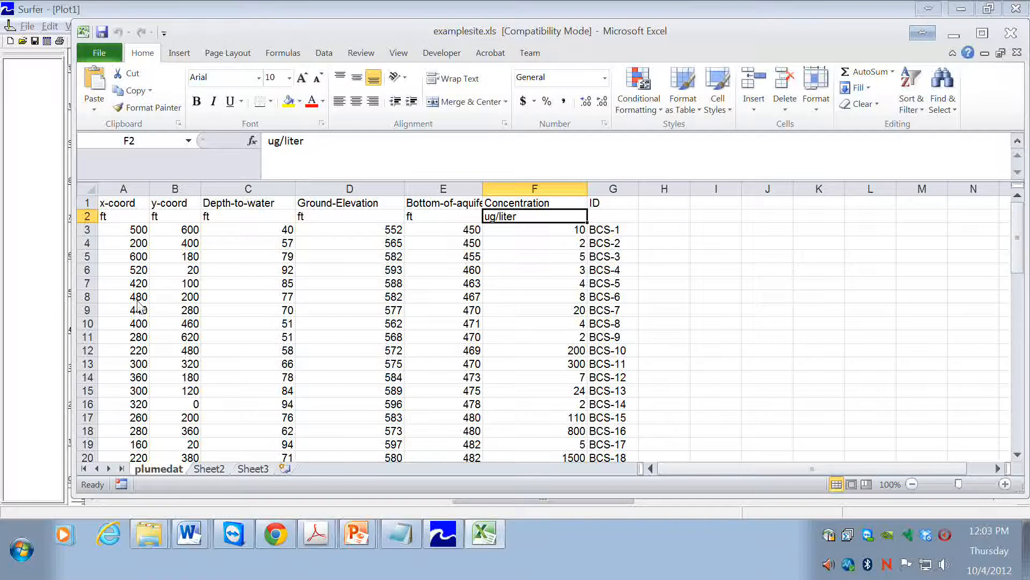
Step: Examine the x-coord and y-coord columns and the BCS-2 data row in the plumedat sheet
left_click(119, 204)
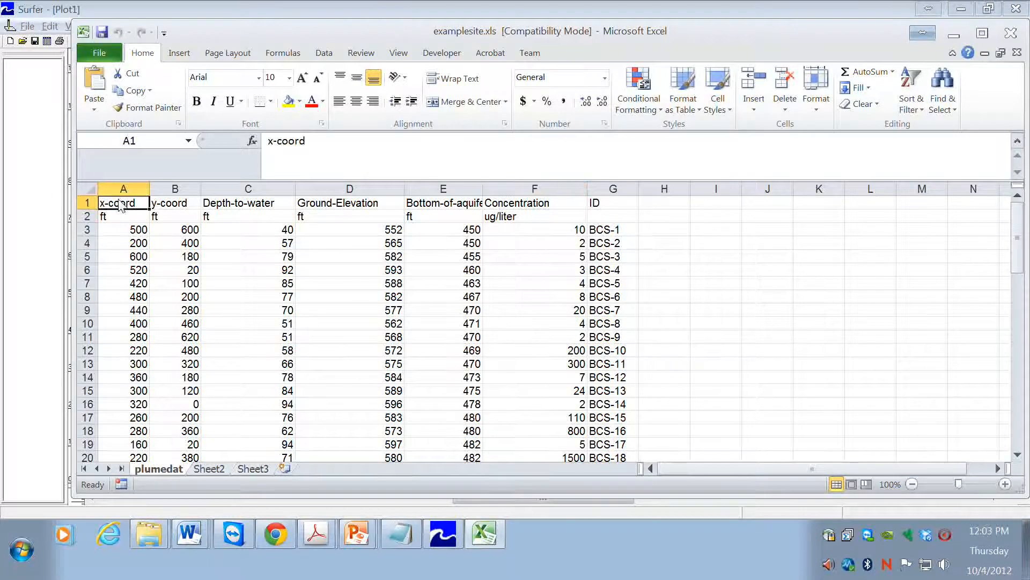
left_click(136, 191)
left_click(173, 189)
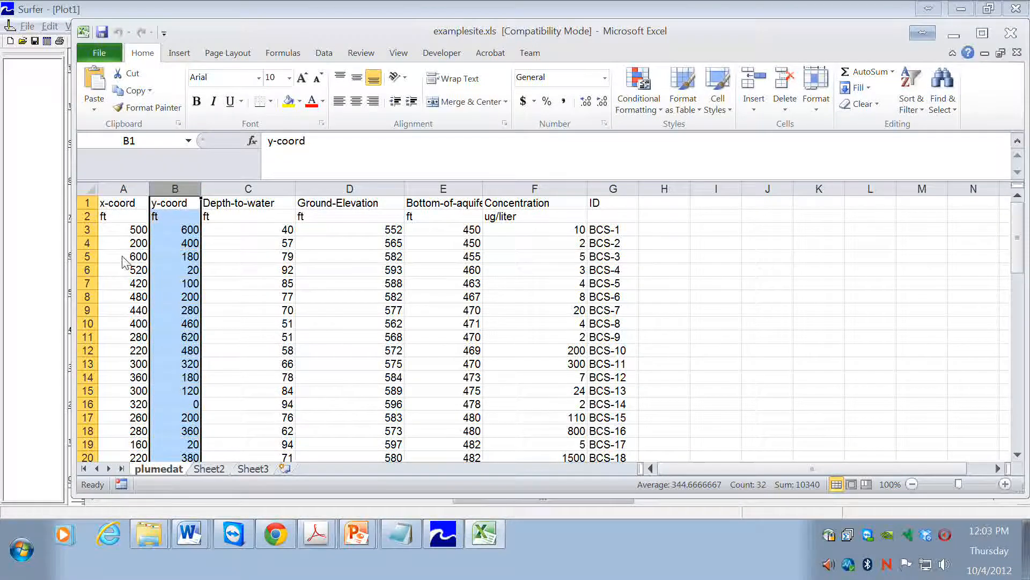
left_click(88, 244)
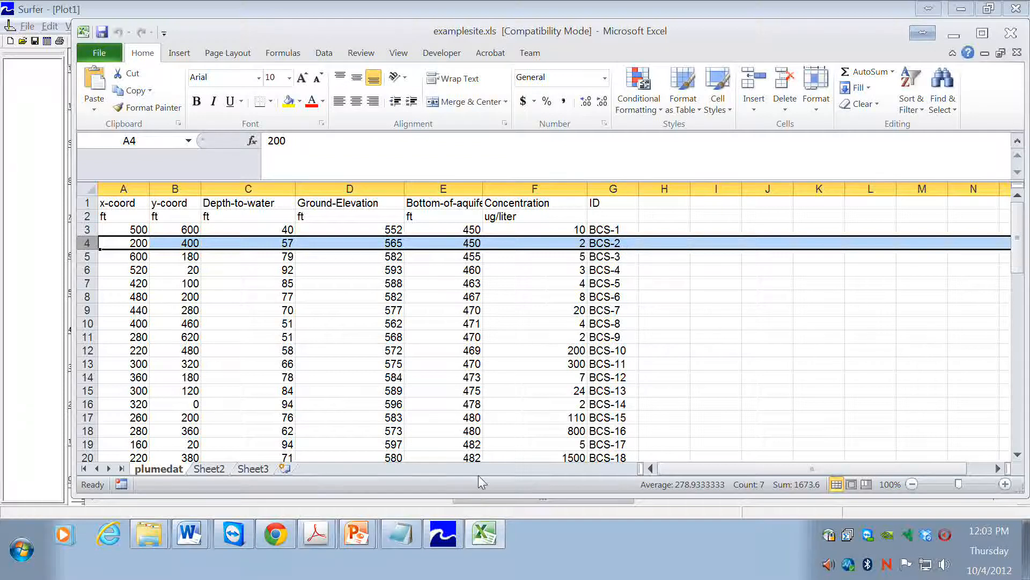
Step: Switch to Surfer and load examplesite.xls as the source data for a new grid
left_click(449, 534)
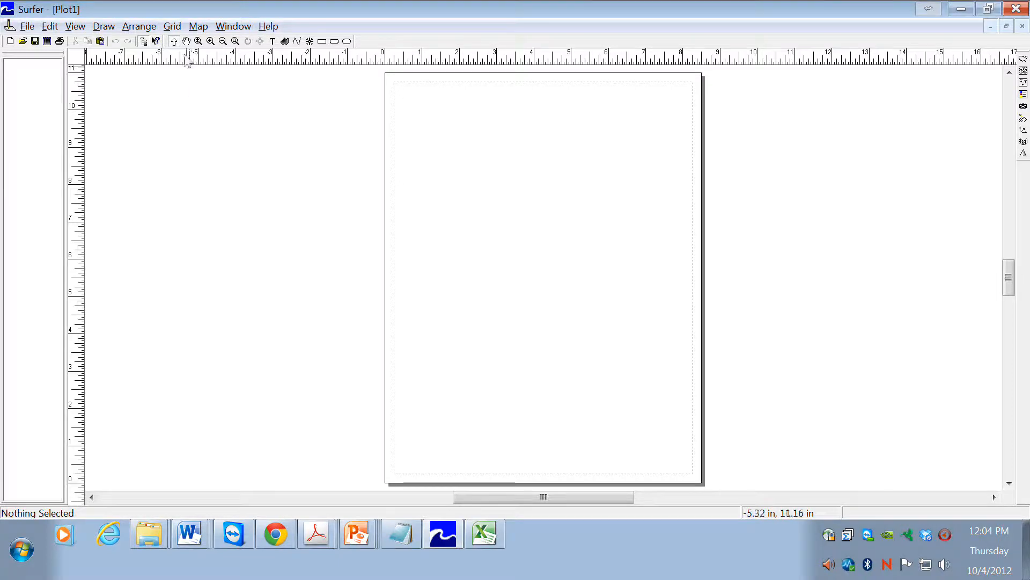
left_click(173, 27)
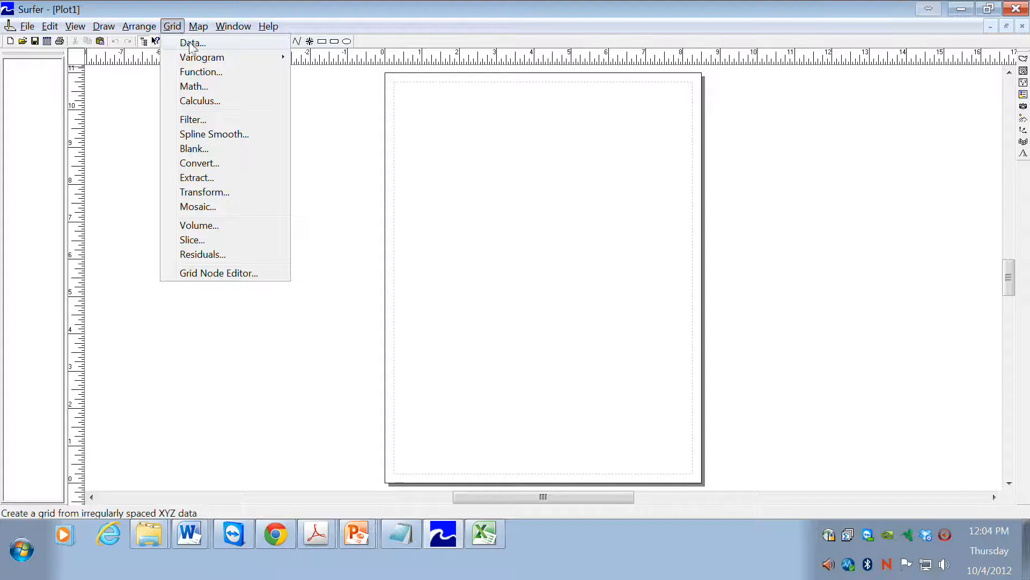
left_click(191, 44)
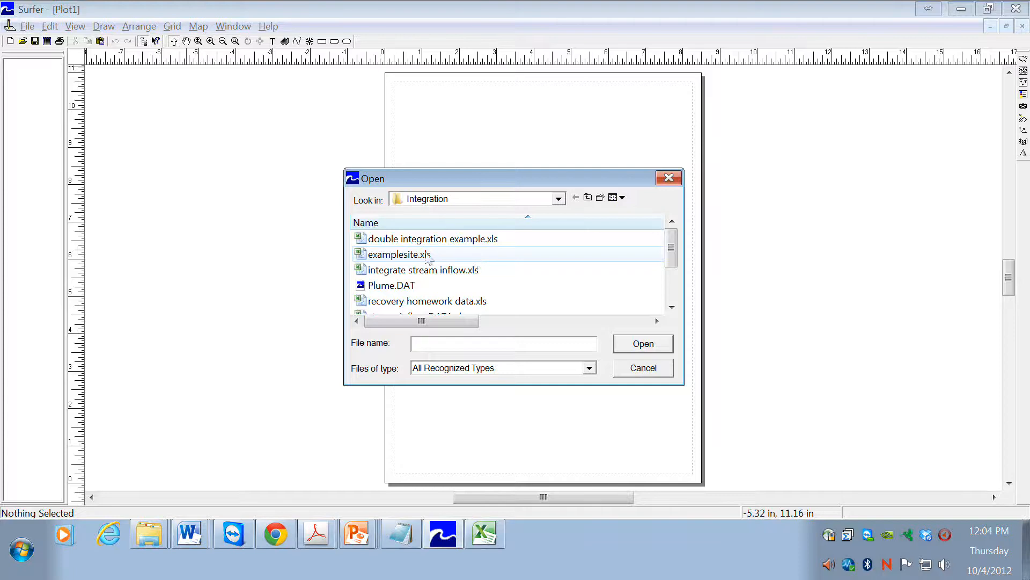
left_click(397, 255)
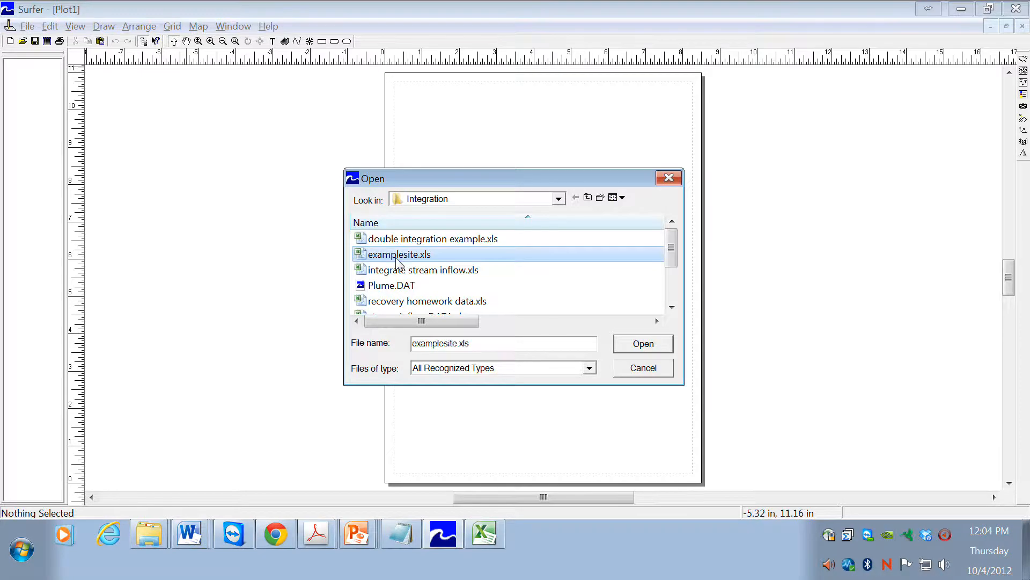
left_click(643, 343)
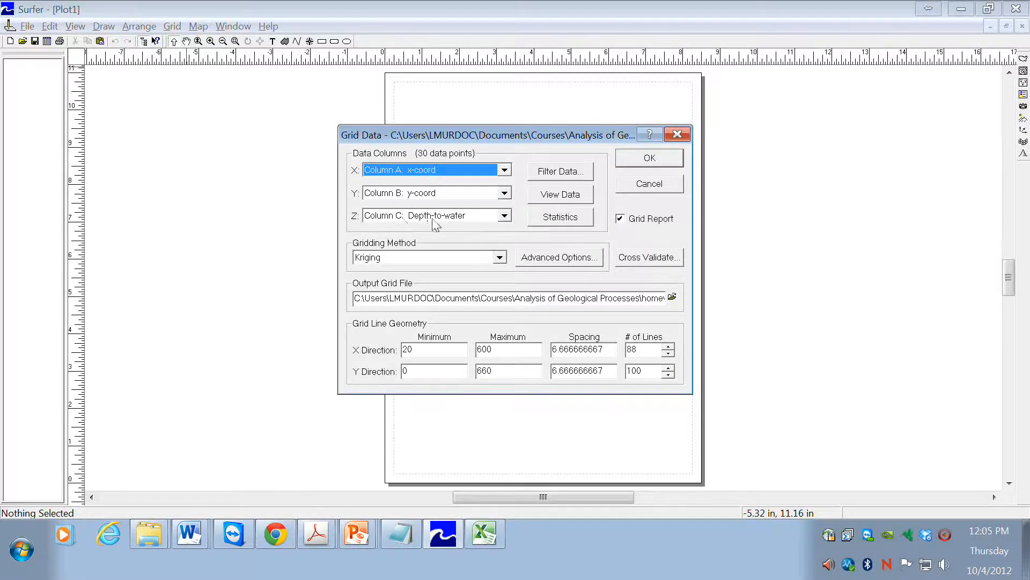
Step: Use Column D: Ground-Elevation as the Z data and Kriging as the gridding method
left_click(505, 217)
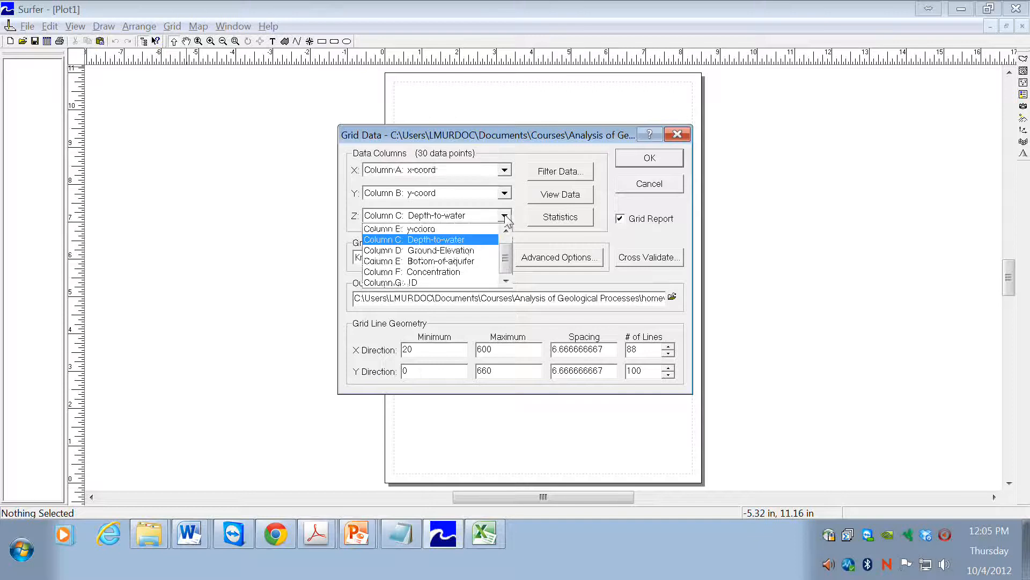
left_click(476, 253)
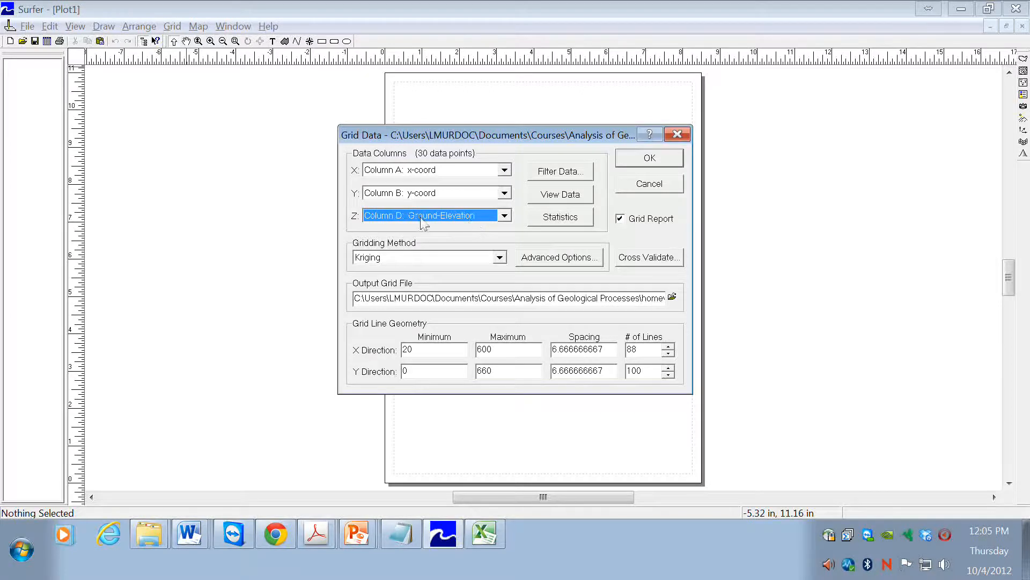
left_click(500, 258)
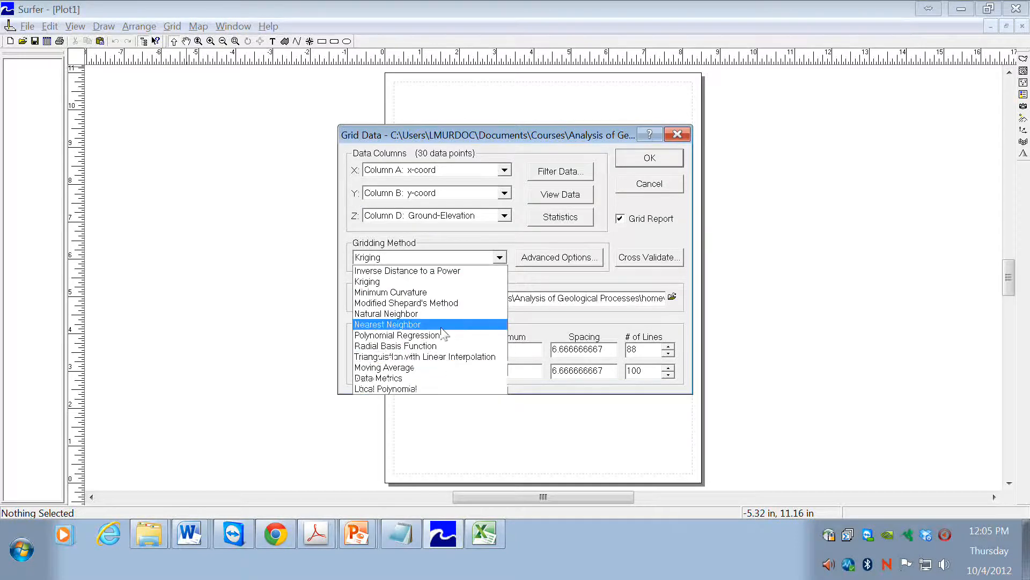
left_click(436, 282)
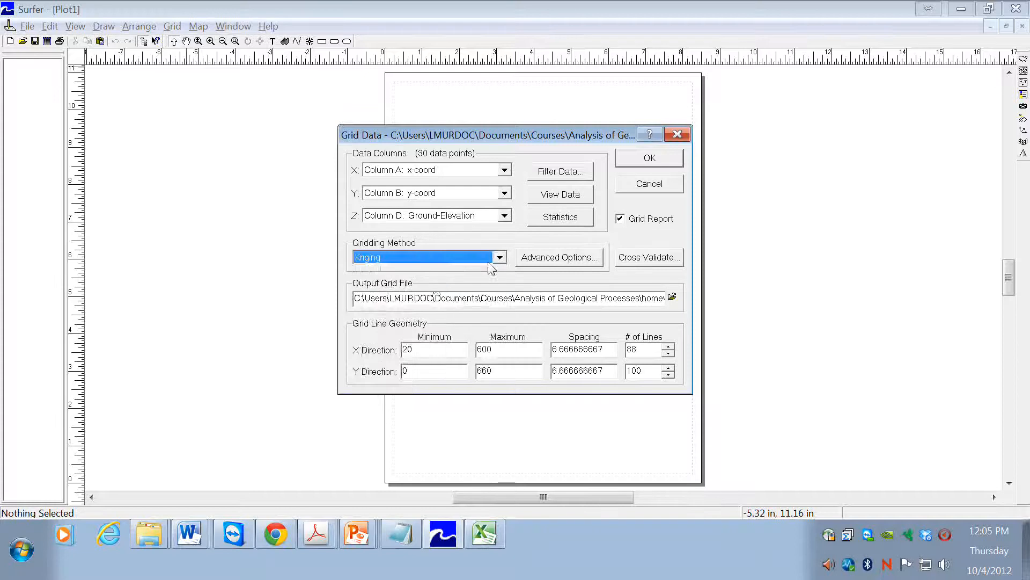
Step: Review the available gridding methods and the advanced Kriging options, keeping Kriging selected
left_click(499, 258)
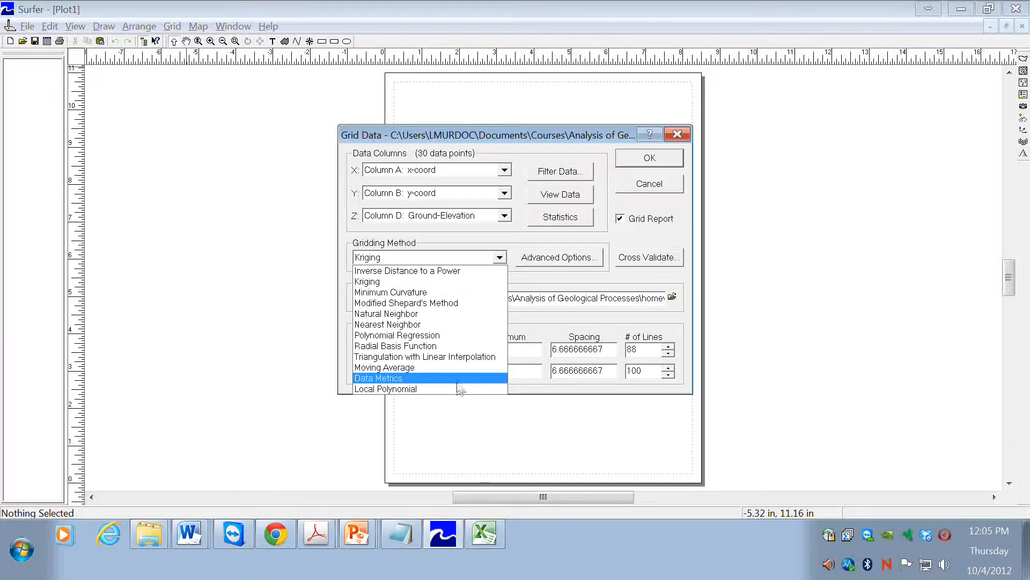
left_click(436, 282)
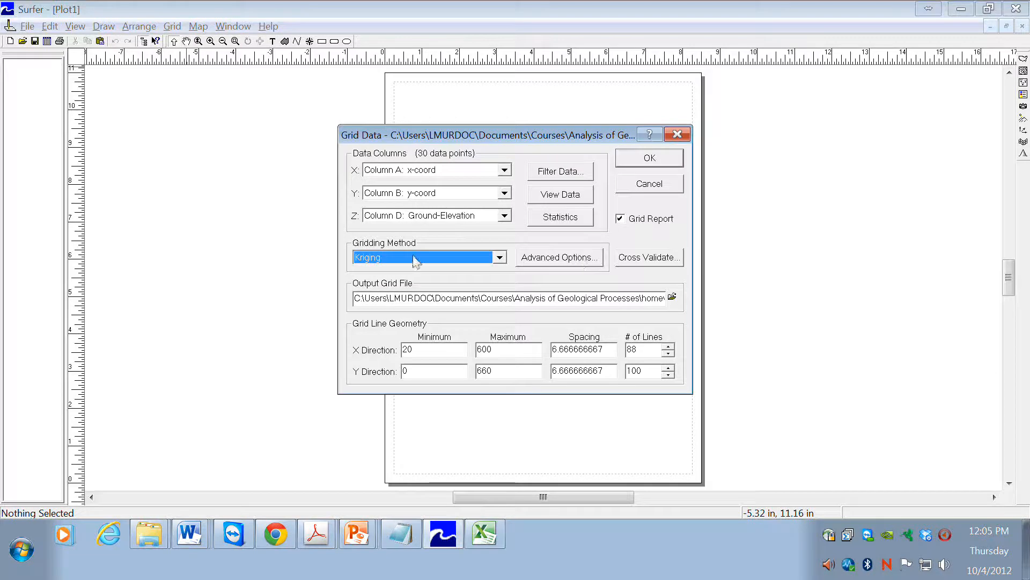
left_click(549, 260)
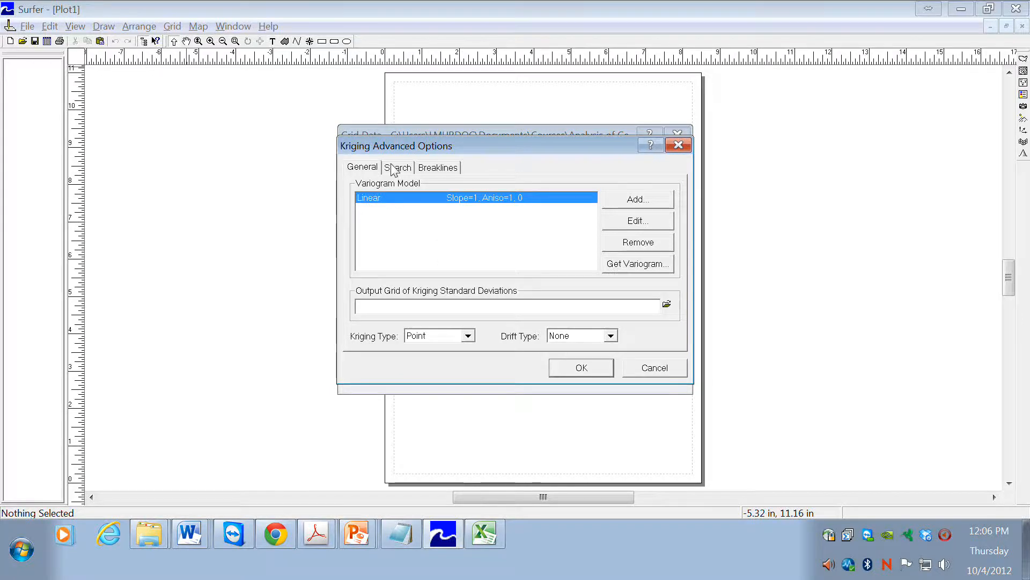
left_click(591, 371)
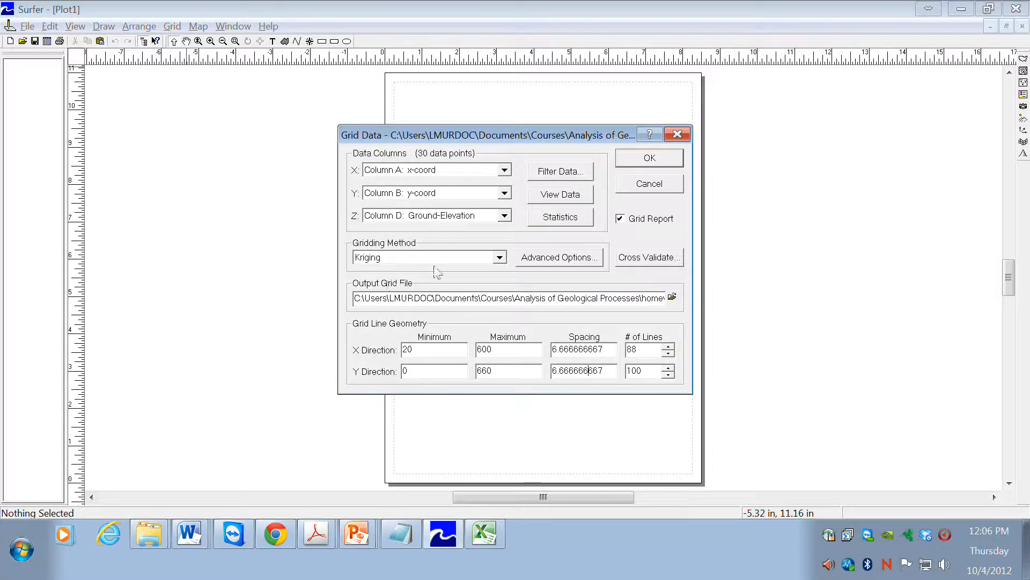
left_click(500, 257)
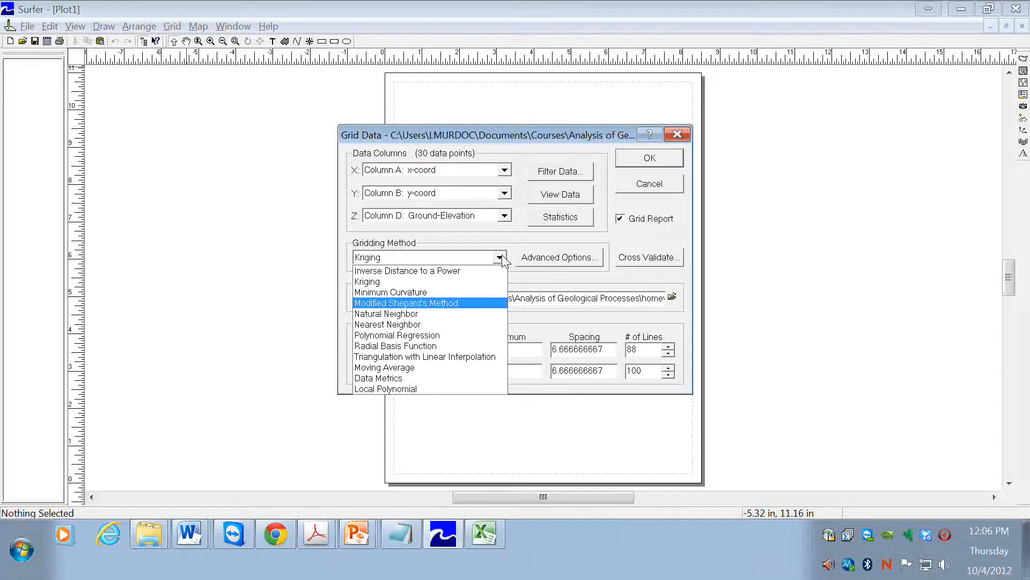
left_click(445, 282)
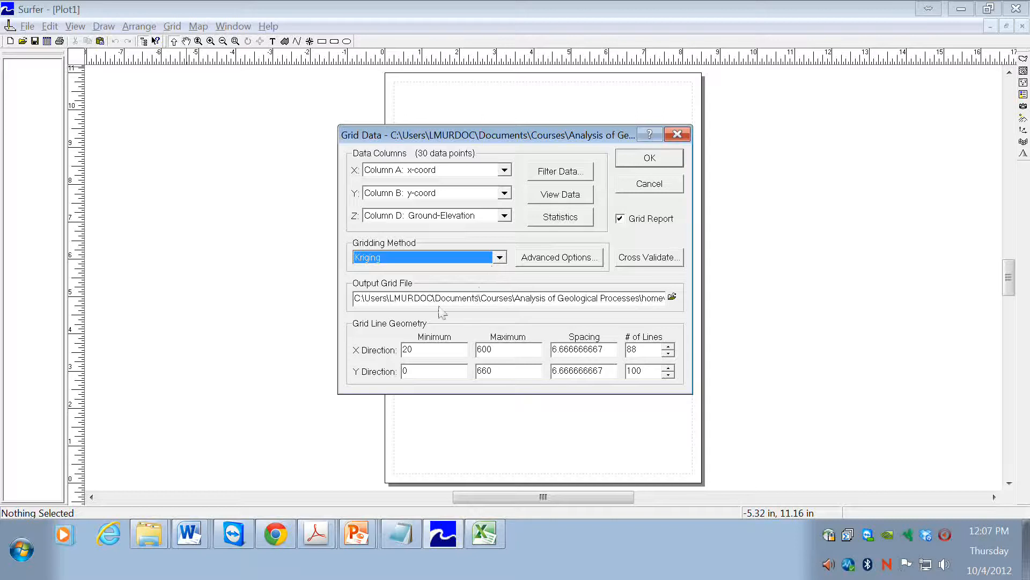
Step: Rename the output grid file to ground_elevation.grd, keeping it in the Integration folder
left_click(392, 300)
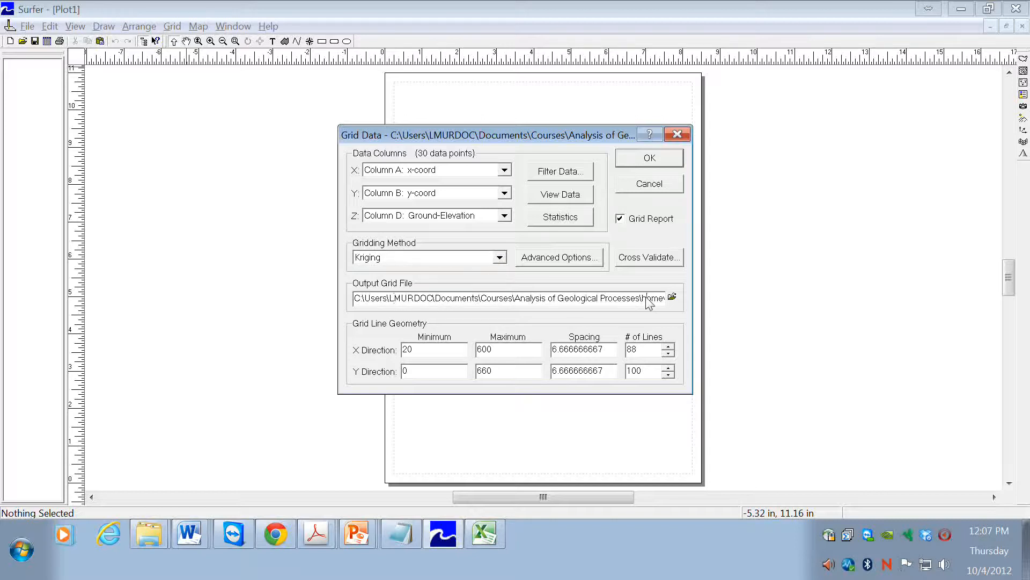
key("Right")
key("Right")
key("Right")
key("Right")
key("Right")
key("Right")
key("Right")
key("Right")
key("Right")
key("Right")
key("Right")
key("Right")
key("Right")
key("Right")
key("Right")
key("Right")
key("Right")
key("Right")
key("Right")
key("Right")
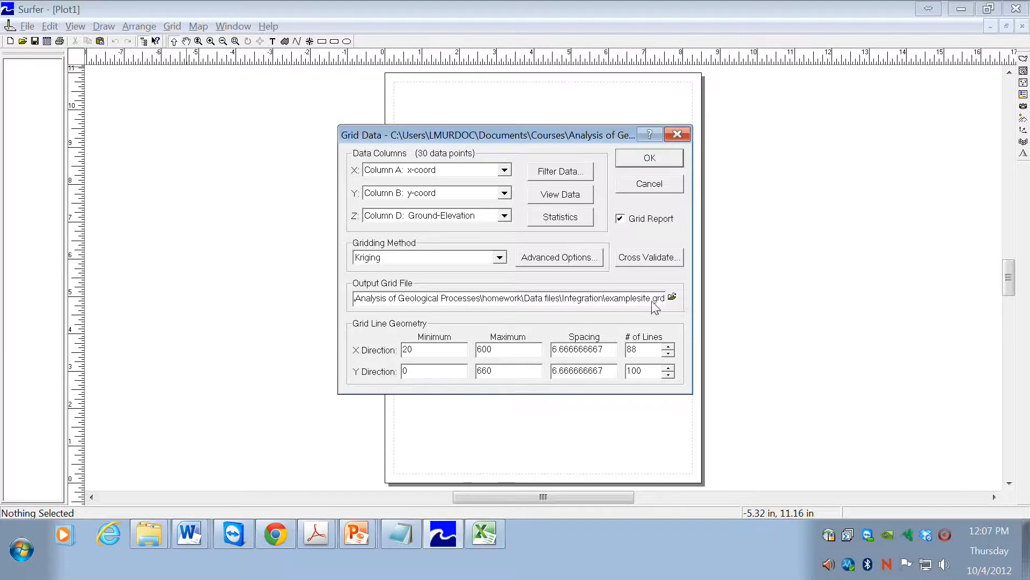
left_click_drag(651, 299, 606, 298)
key("BackSpace")
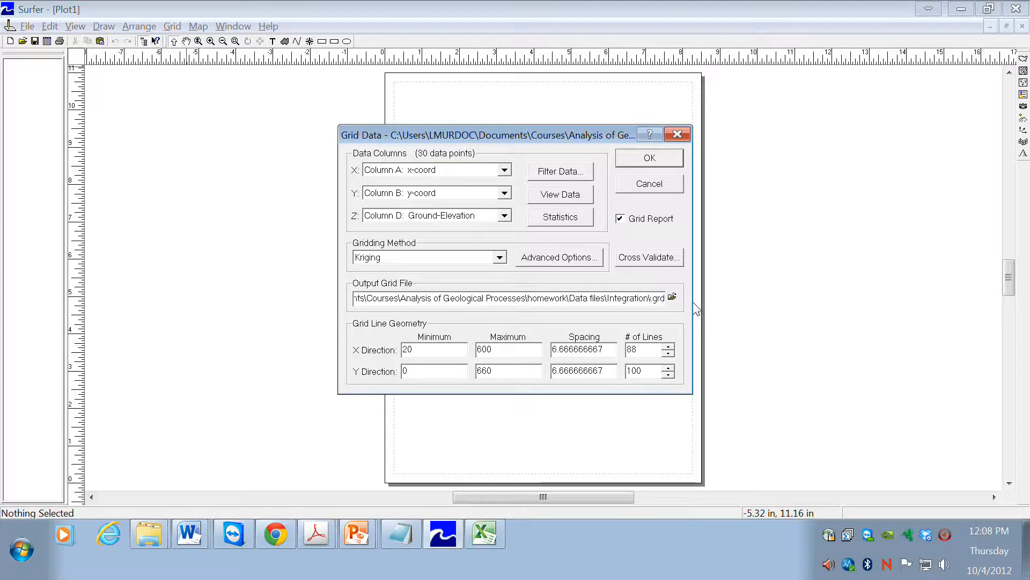
type("ground")
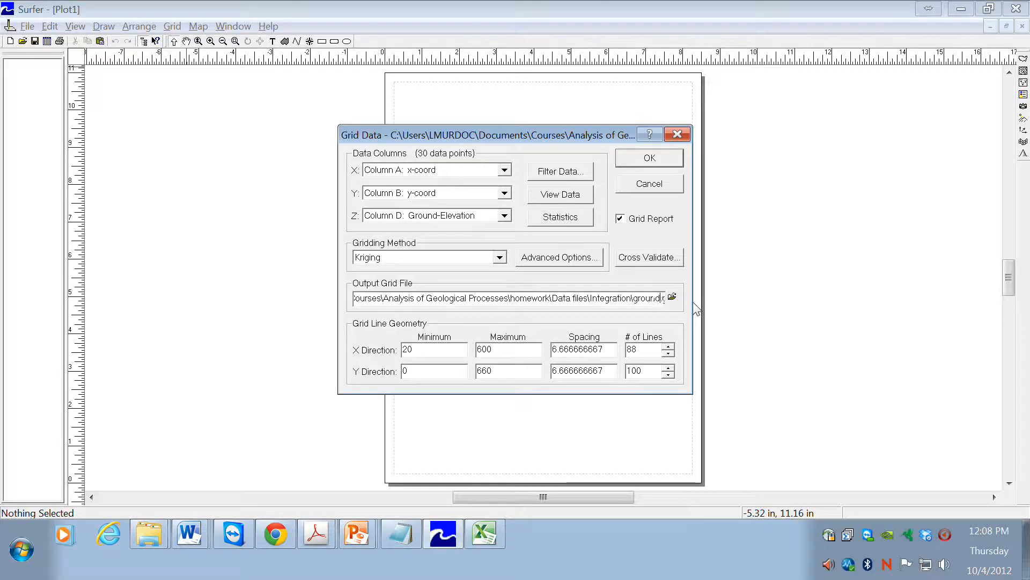
type("_elevat")
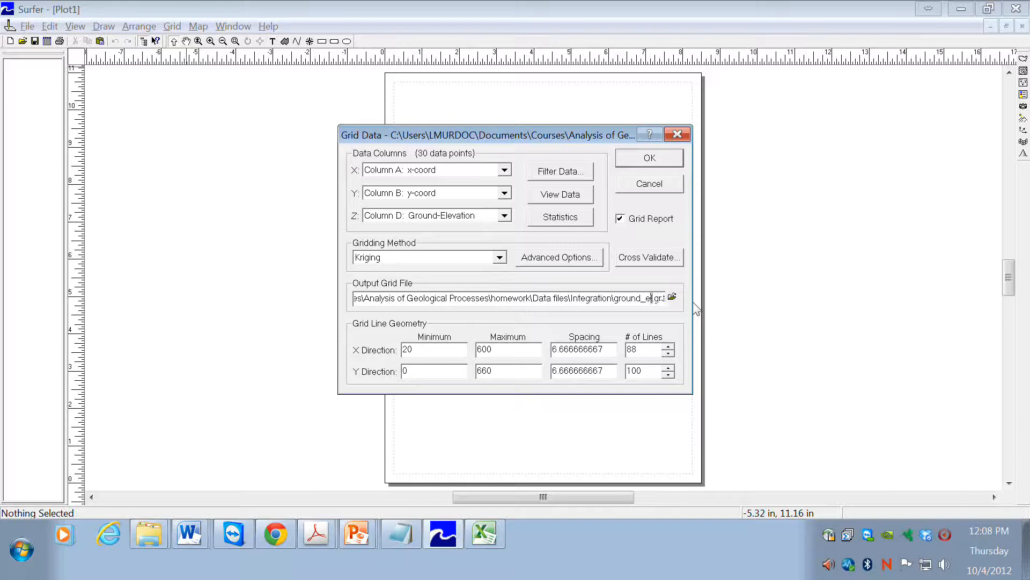
type("ion")
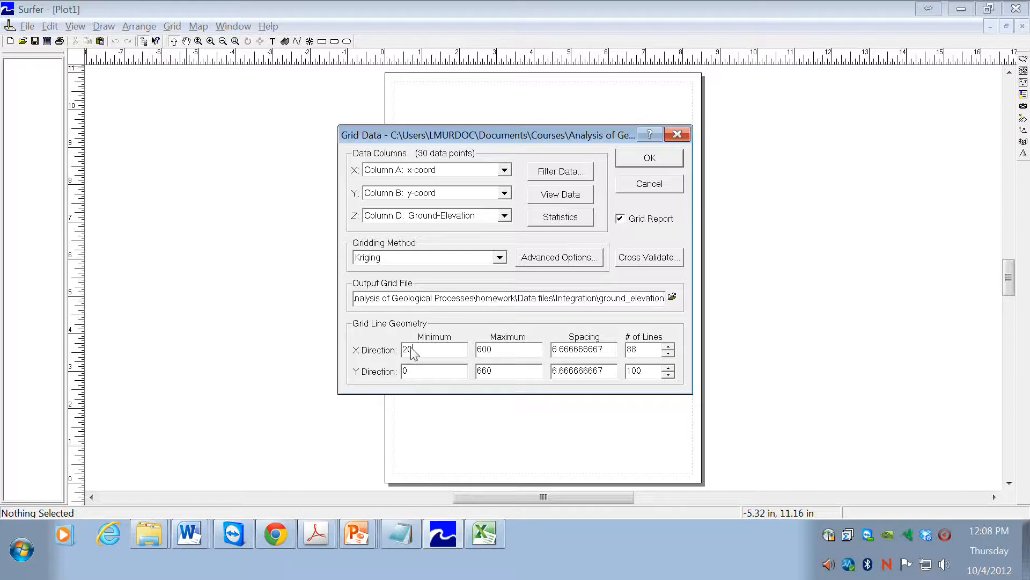
Step: Set the grid's Y direction maximum to 700
left_click(494, 354)
left_click(433, 376)
key("BackSpace")
key("BackSpace")
key("BackSpace")
type("700")
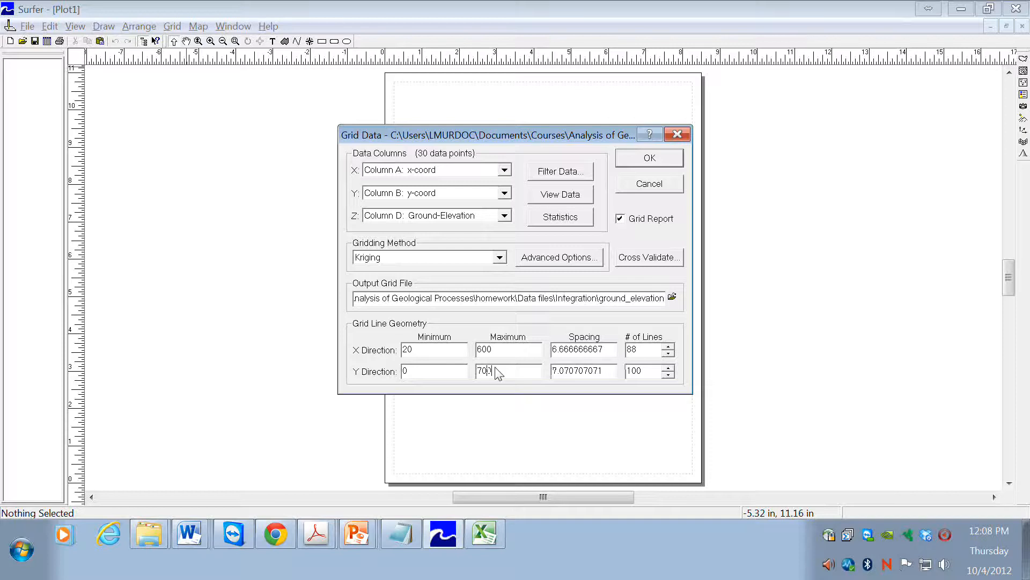
Step: Set the grid's X direction to a minimum of 0 and a maximum of 700
left_click(499, 350)
key("BackSpace")
key("BackSpace")
key("BackSpace")
type("700")
left_click(424, 353)
key("BackSpace")
key("BackSpace")
type("0")
Step: Generate the ground elevation grid, replacing the existing ground_elevation.grd file
left_click(649, 161)
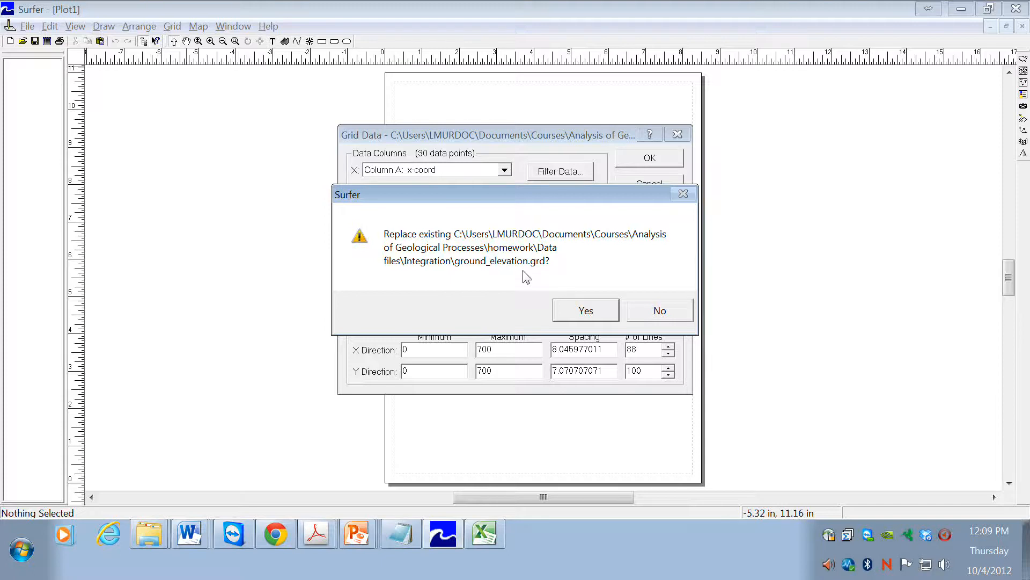
left_click(577, 317)
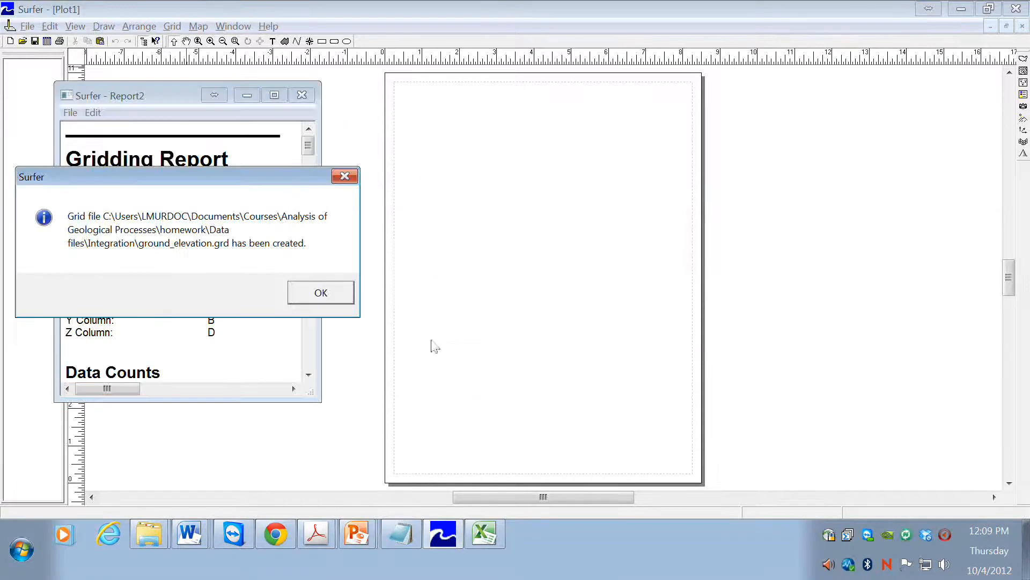
left_click(336, 298)
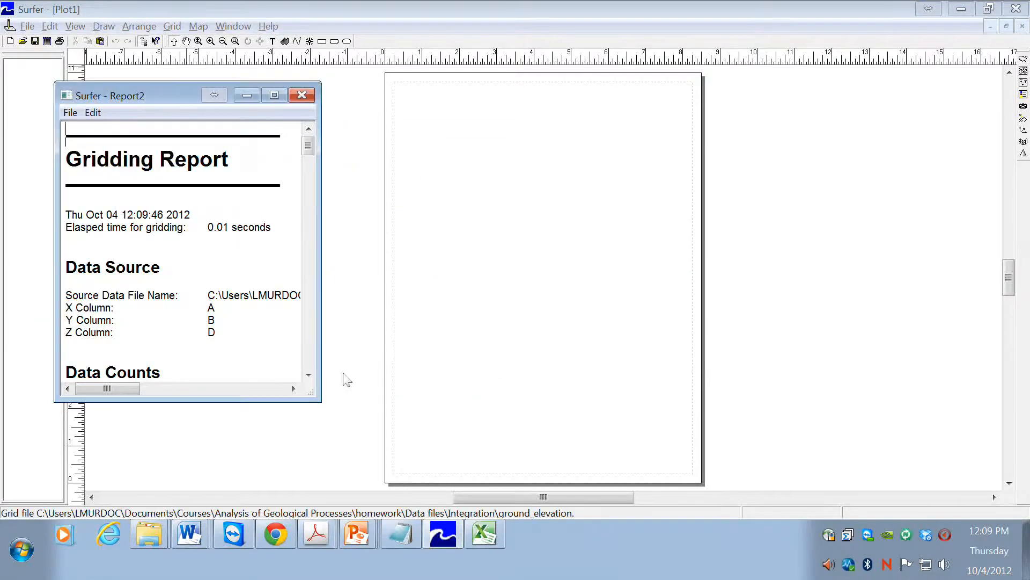
Step: Enlarge the gridding report, read through to its grid statistics, and close it without saving
left_click_drag(321, 403, 606, 445)
scroll(275, 376, "down", 7)
scroll(280, 376, "down", 7)
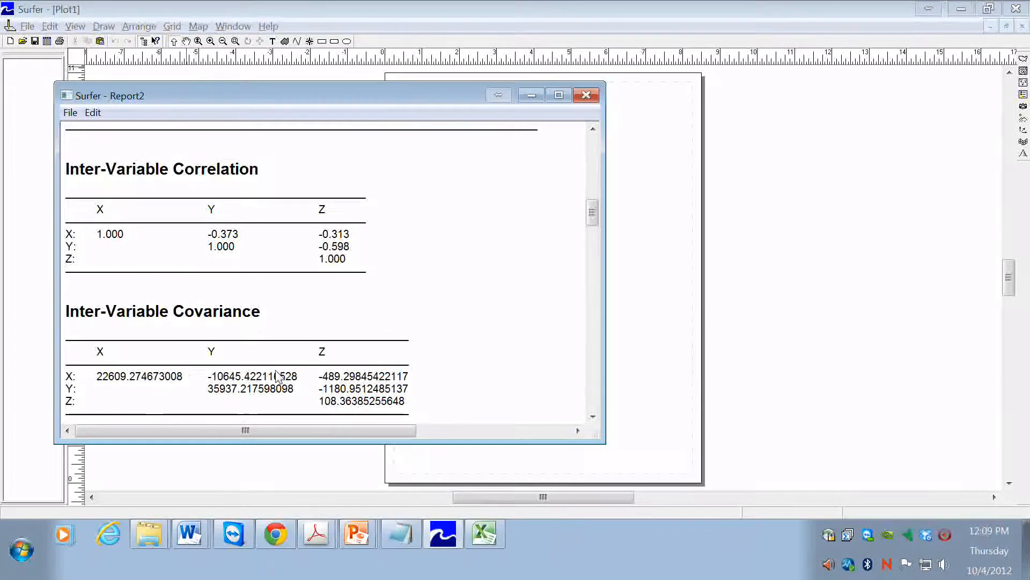
scroll(279, 377, "down", 7)
scroll(279, 378, "down", 15)
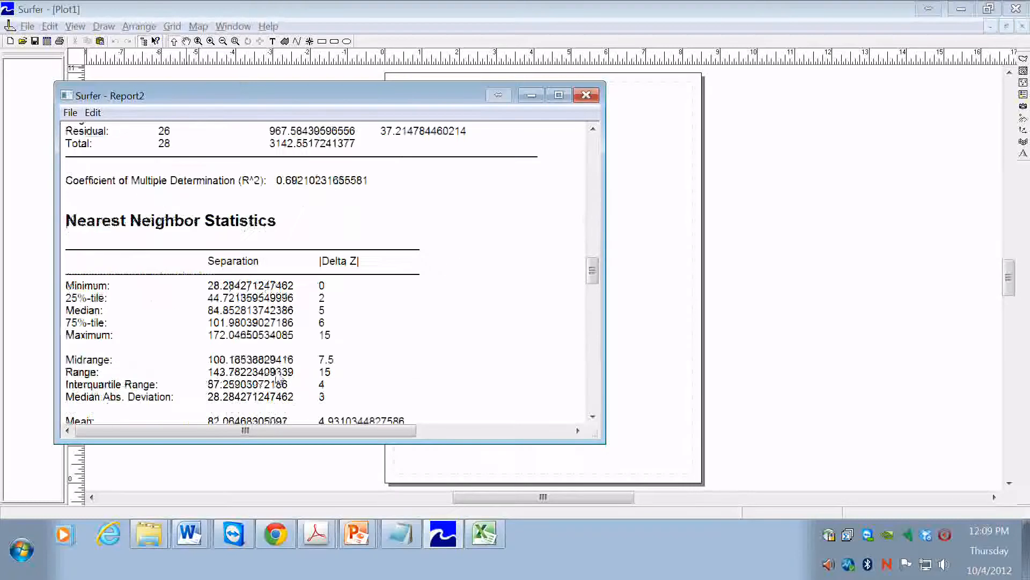
scroll(279, 377, "down", 11)
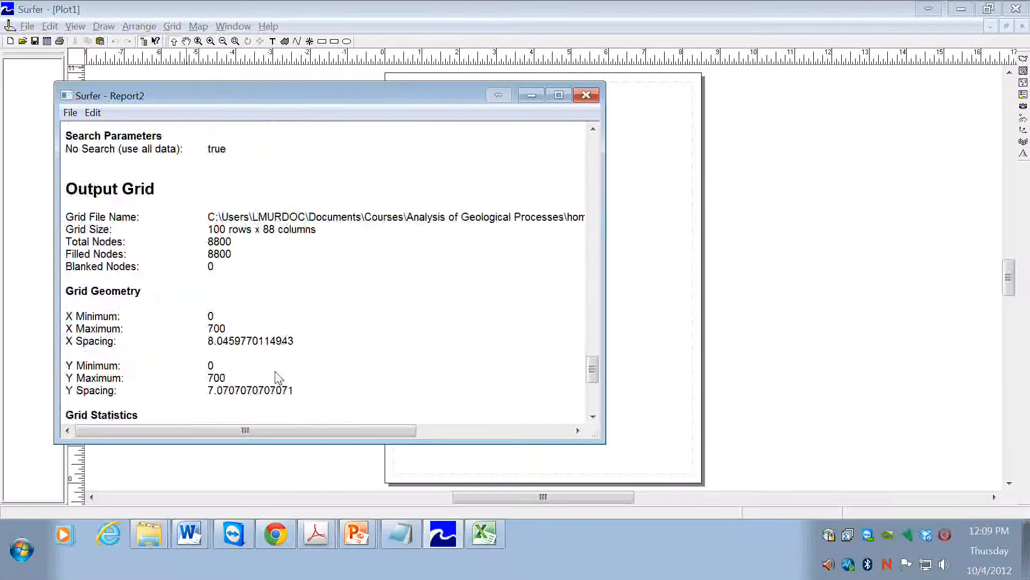
left_click(591, 95)
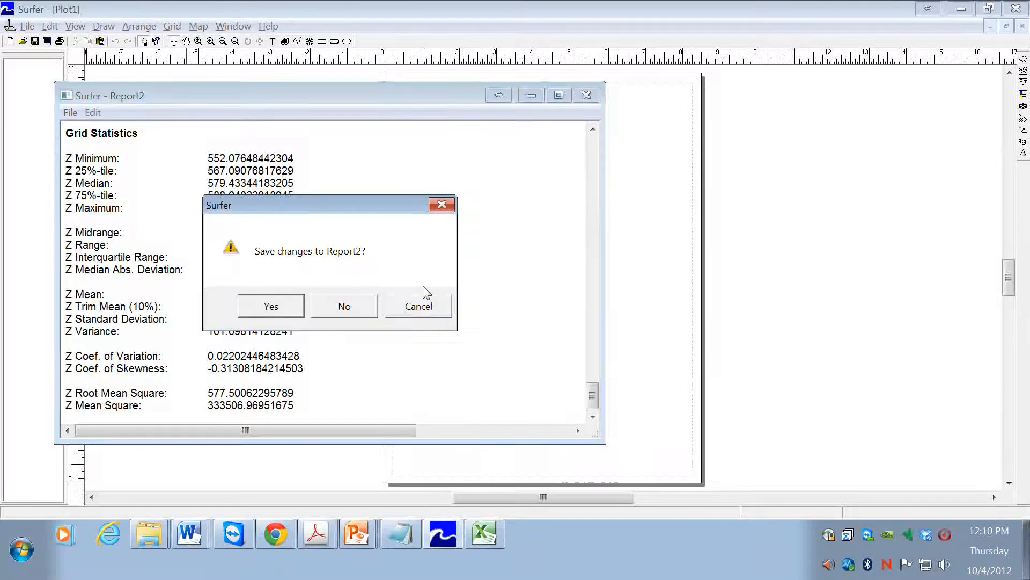
left_click(365, 307)
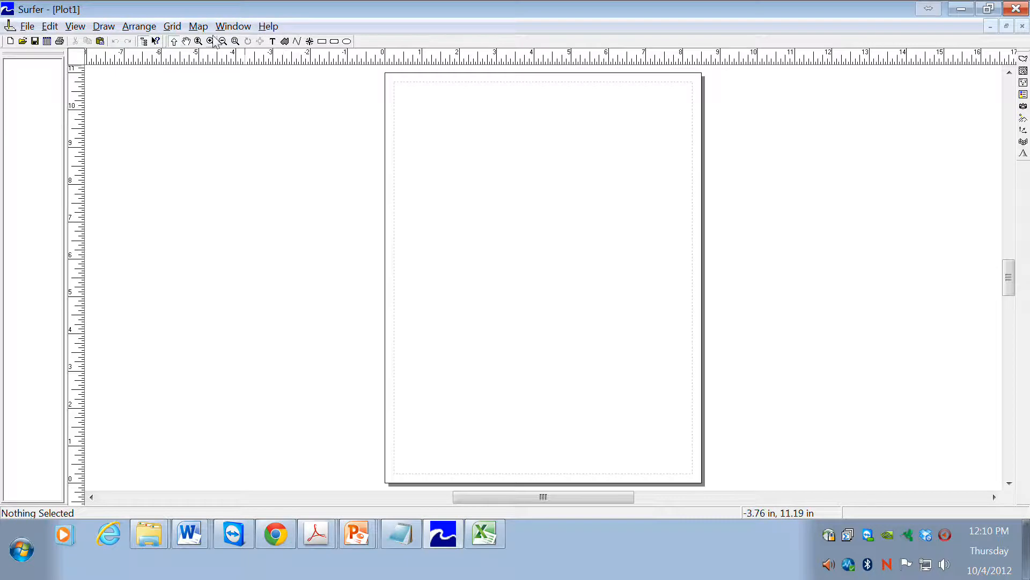
Step: Create a new contour map from the ground_elevation.grd grid file
left_click(198, 27)
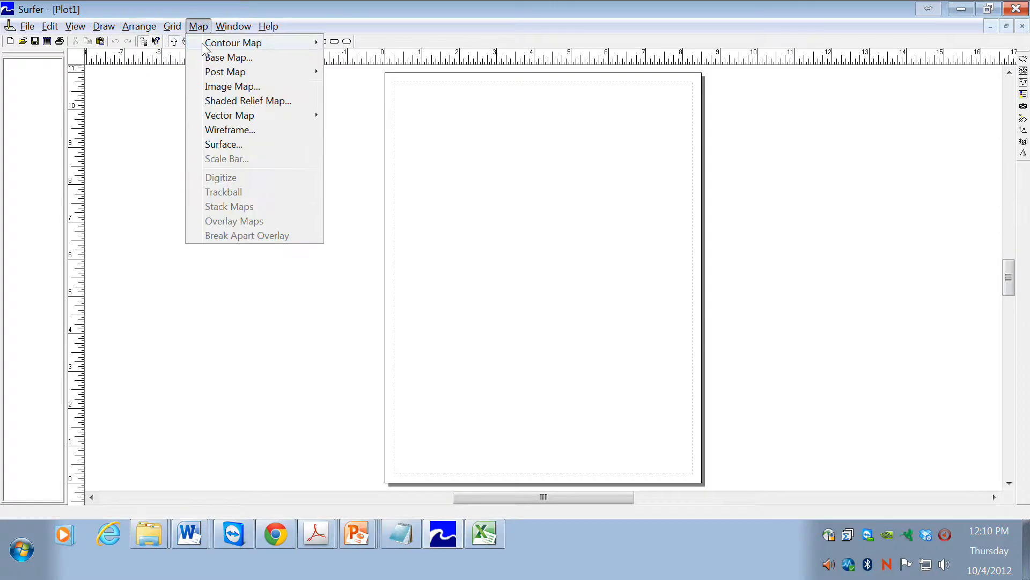
mouse_move(204, 48)
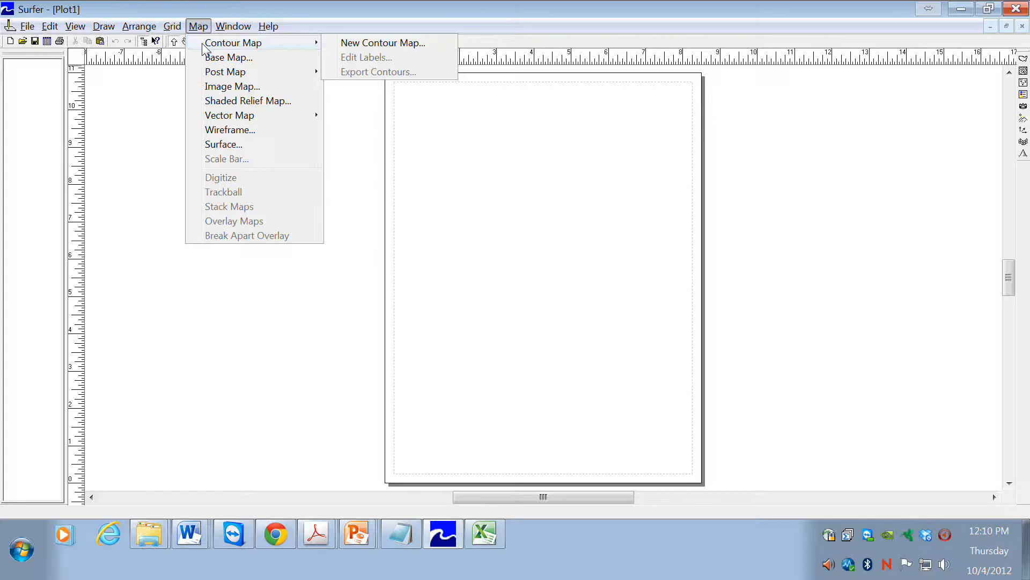
left_click(363, 44)
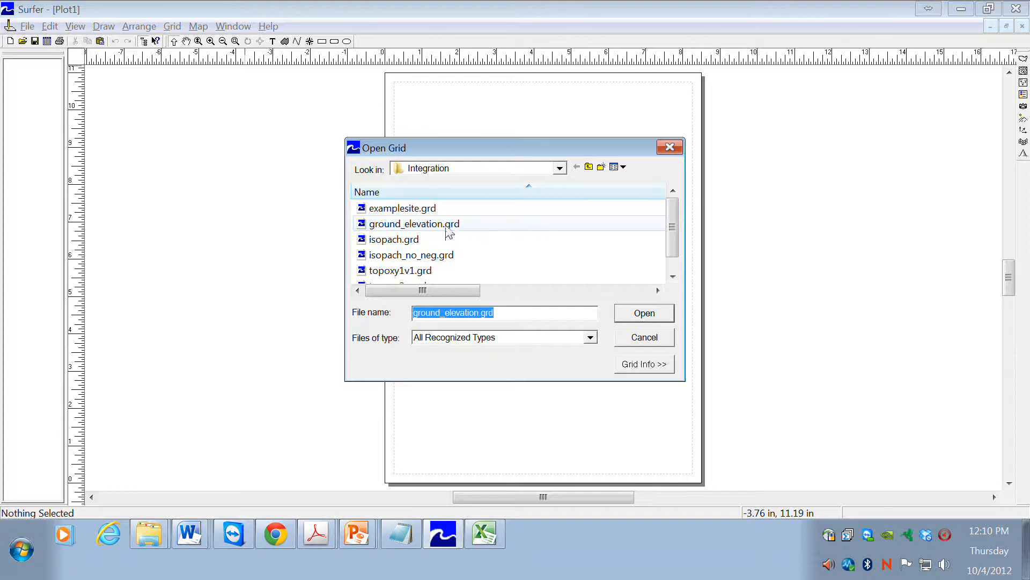
left_click(448, 225)
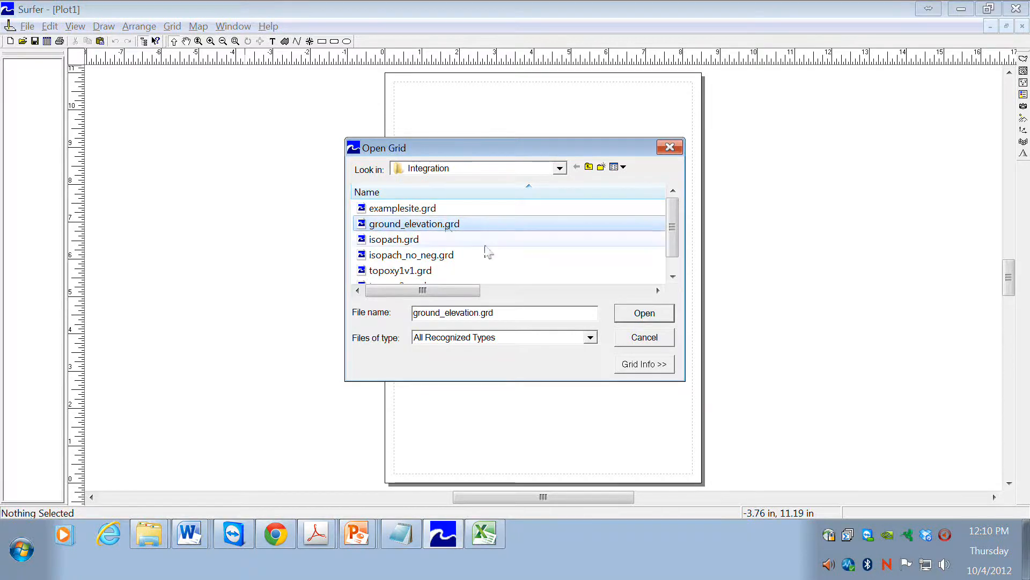
left_click(646, 315)
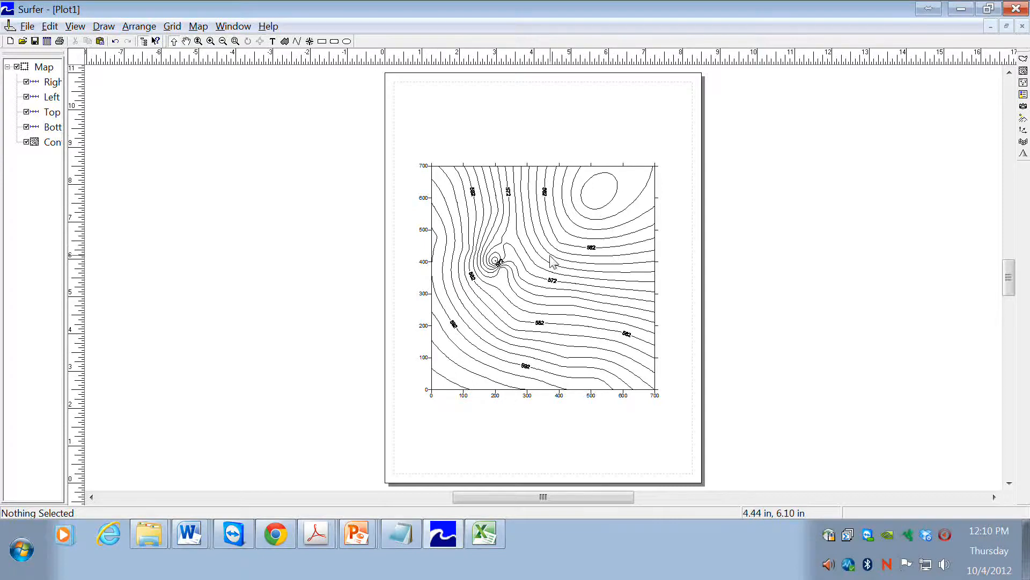
Step: Move the contour map up to the upper part of the page
left_click(605, 276)
left_click_drag(603, 299, 602, 237)
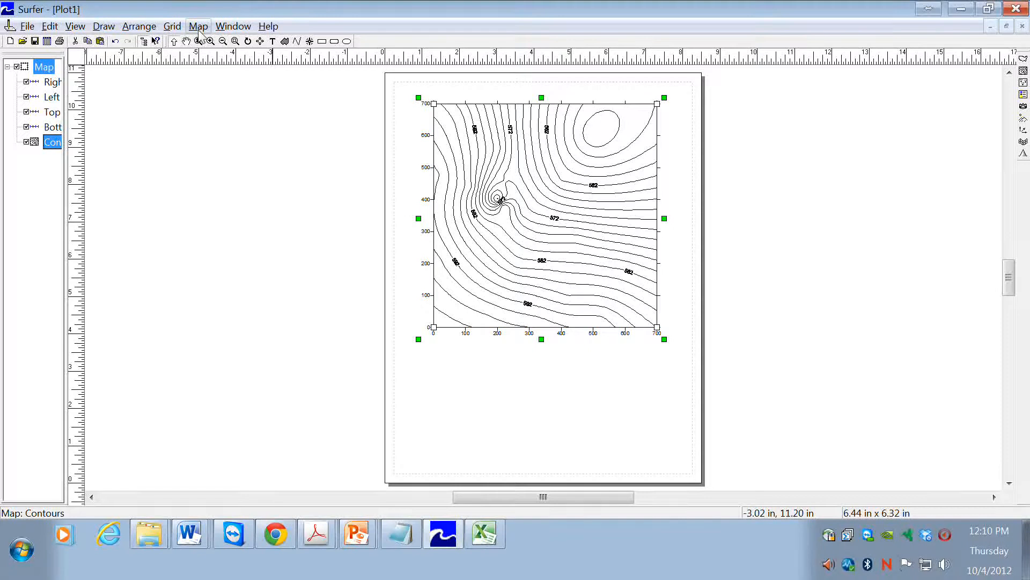
left_click(198, 27)
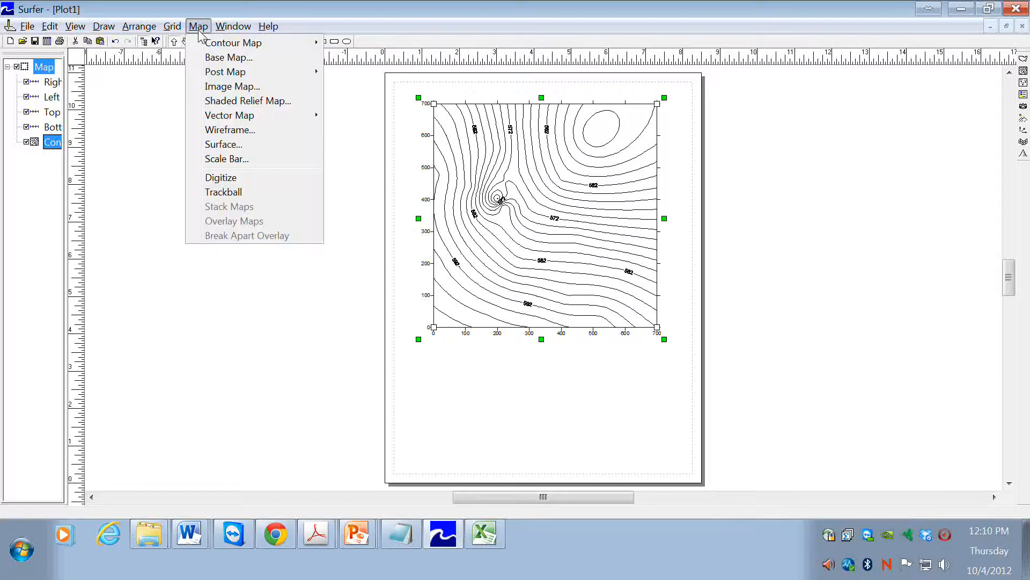
left_click(555, 247)
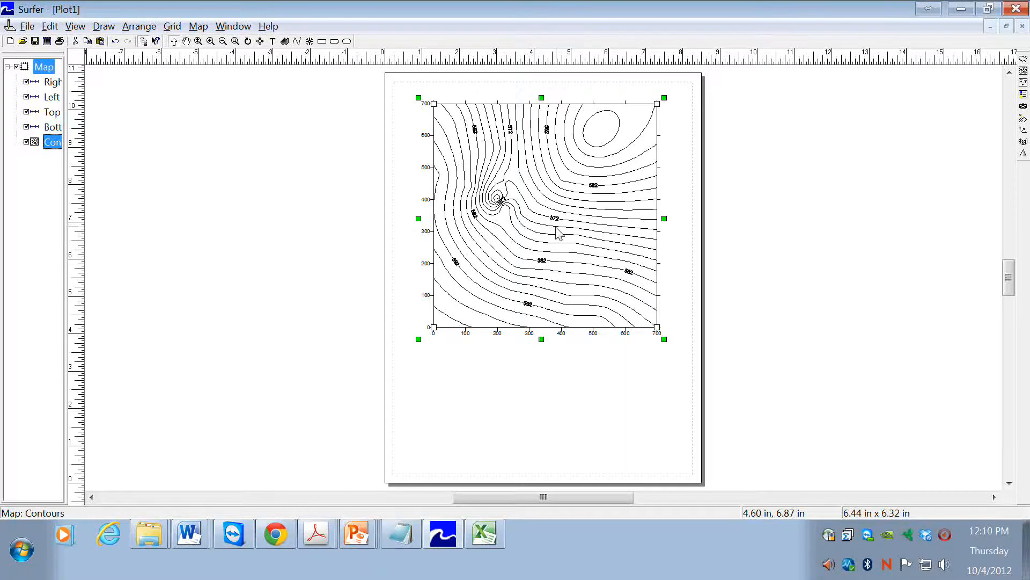
Step: Reduce the contour map's X and Y scale lengths proportionally to 3.00 in and close its properties
right_click(556, 227)
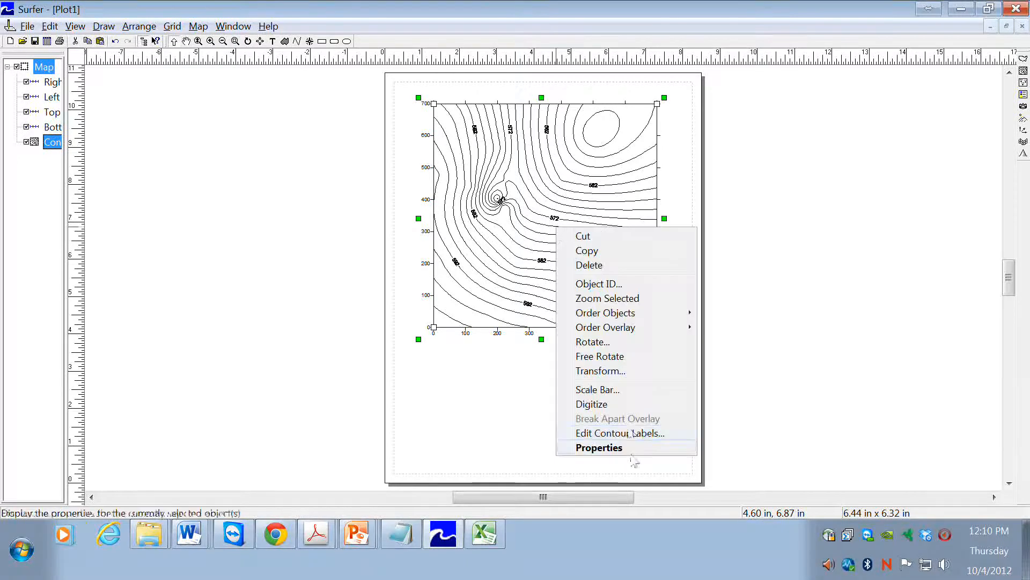
left_click(599, 448)
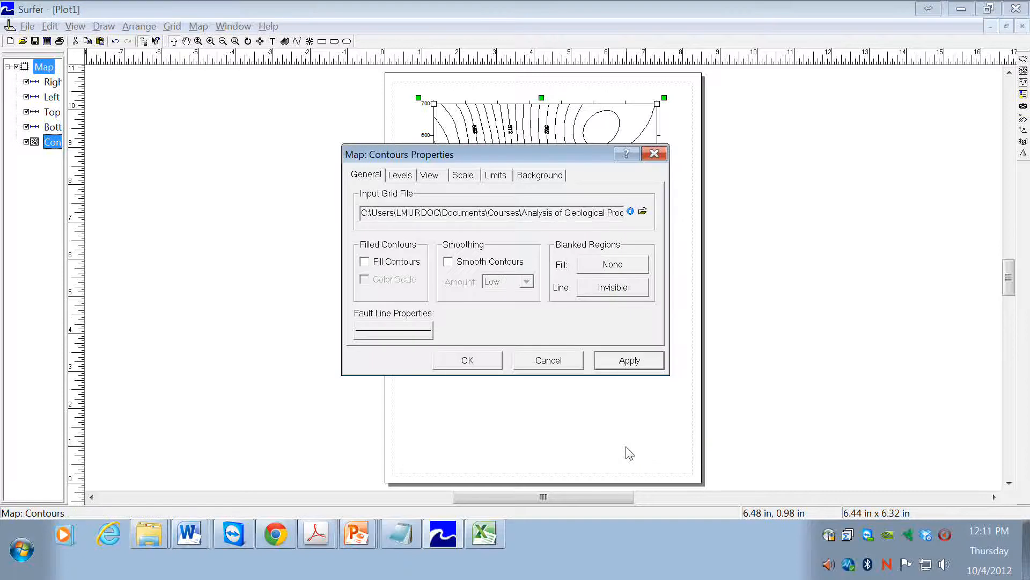
left_click(464, 177)
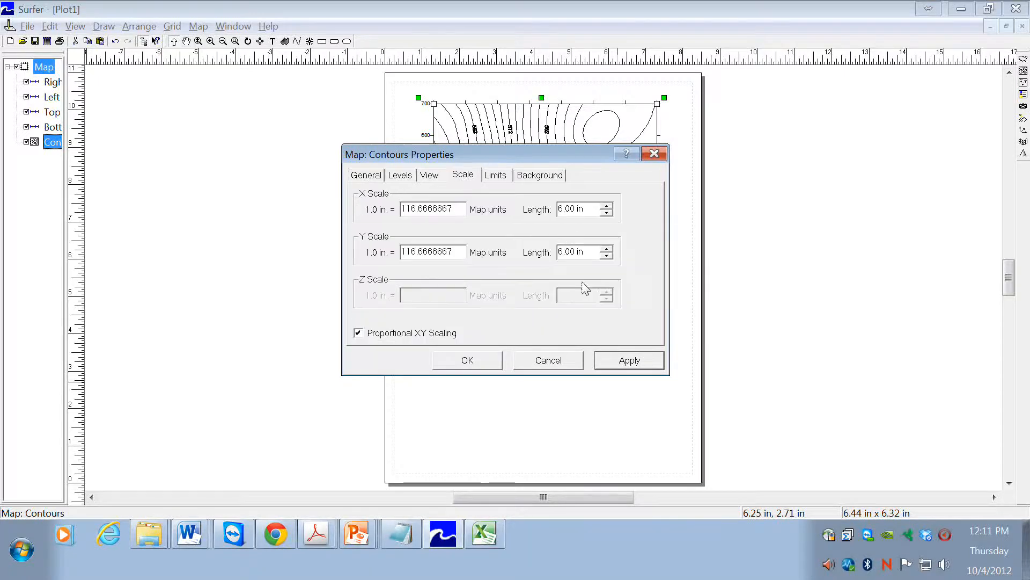
left_click_drag(590, 157, 350, 158)
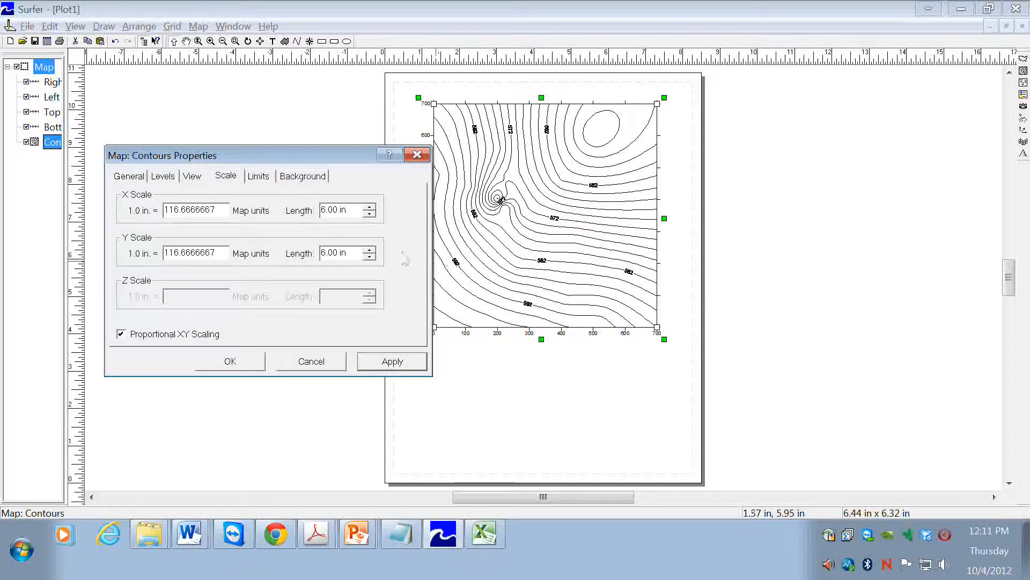
left_click(369, 214)
left_click(370, 214)
left_click(370, 214)
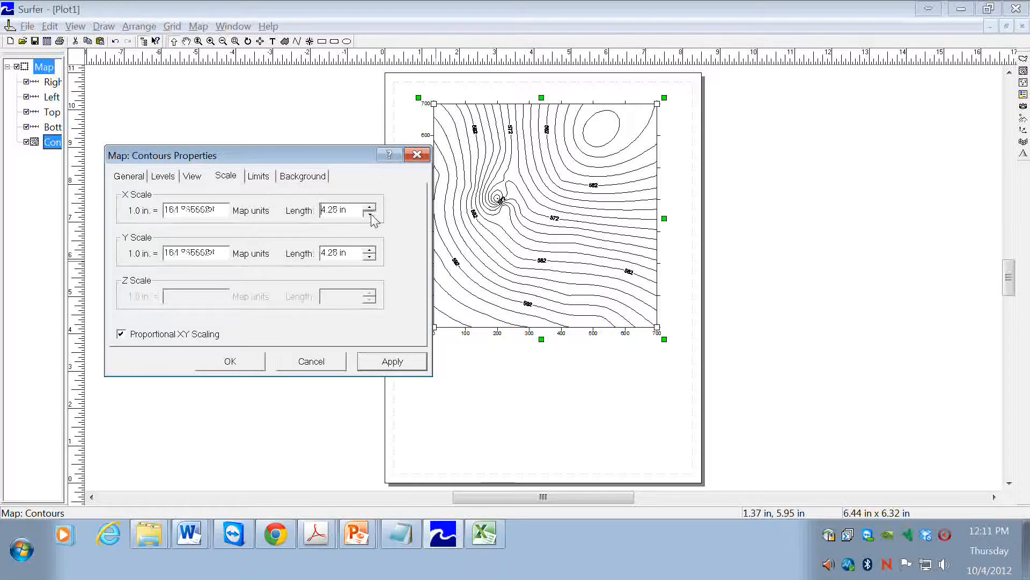
left_click(370, 214)
left_click(370, 214)
left_click(370, 213)
left_click(370, 213)
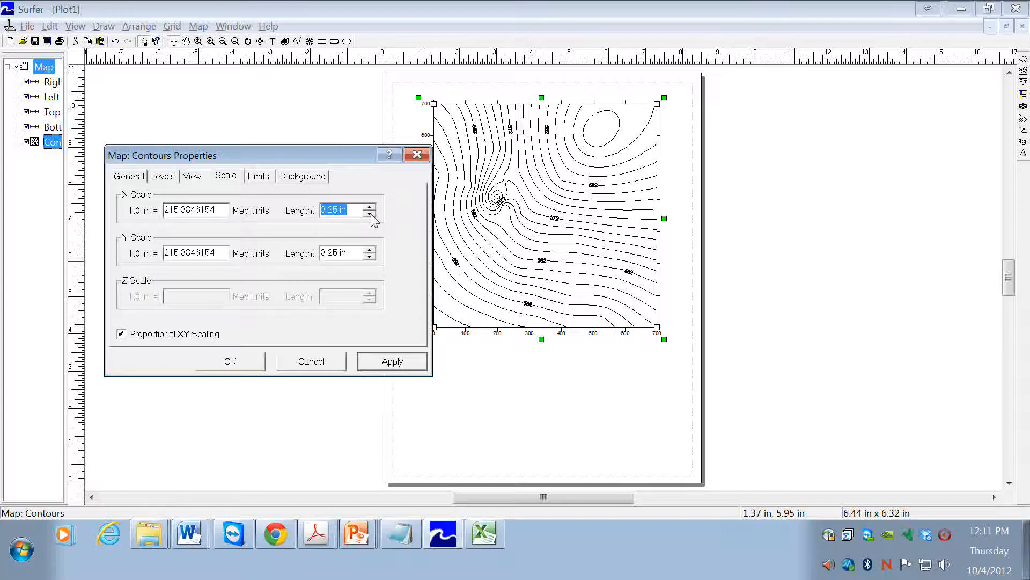
left_click(370, 214)
left_click(396, 364)
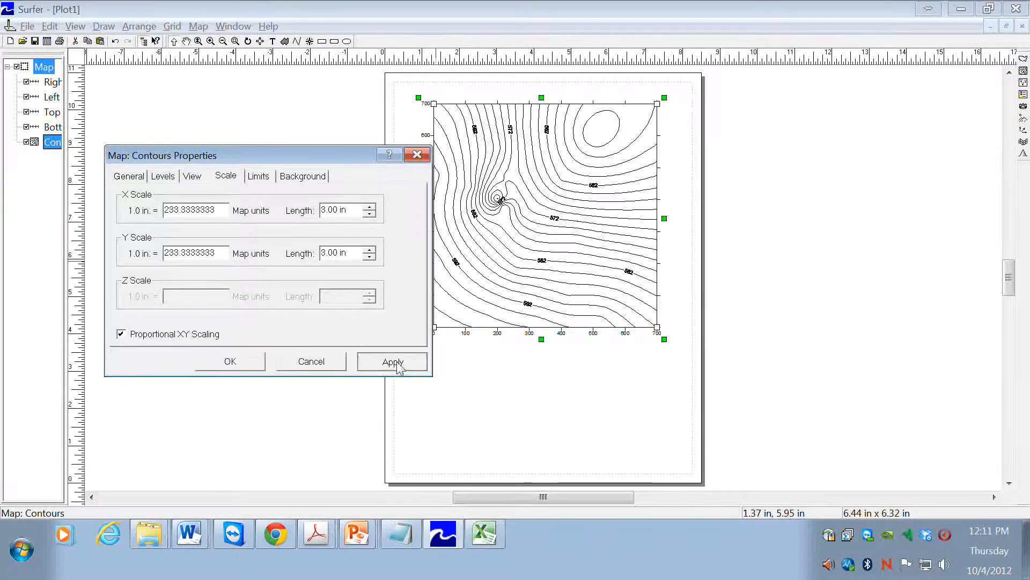
left_click(538, 343)
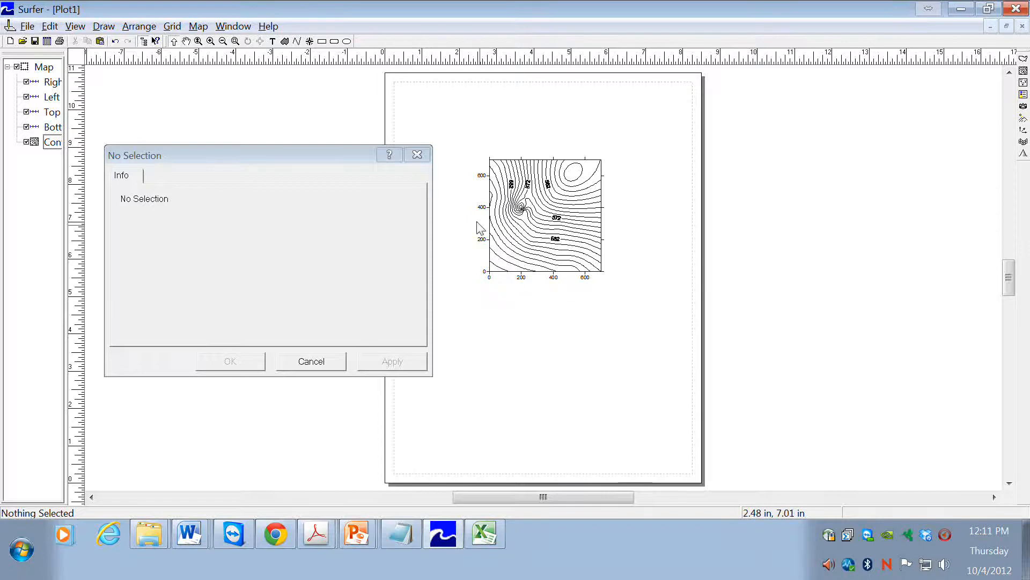
left_click(417, 155)
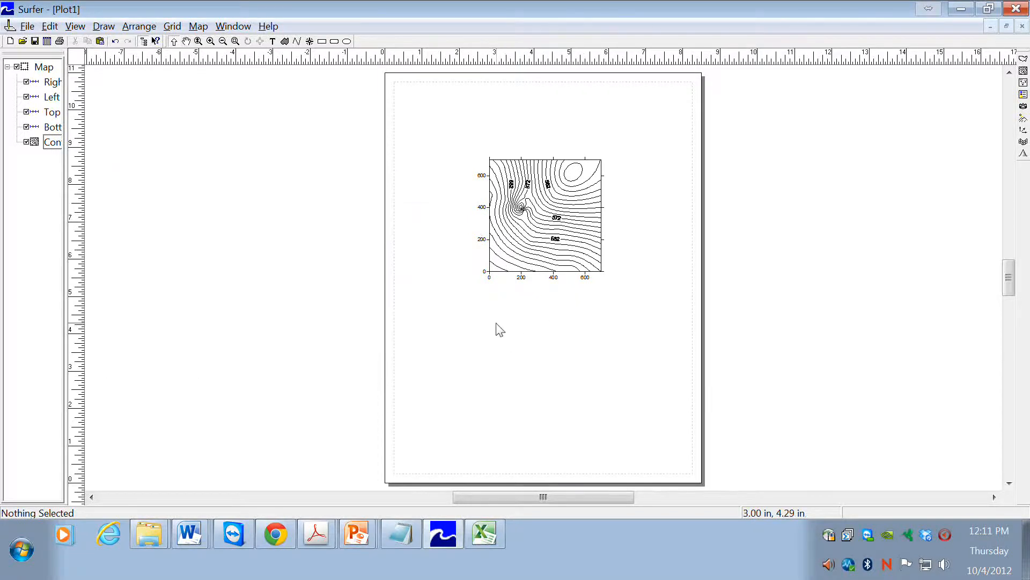
Step: Add a scale bar to the contour map with 4 cycles, cycle spacing and label increment of 100, tracking the X axis
left_click(513, 275)
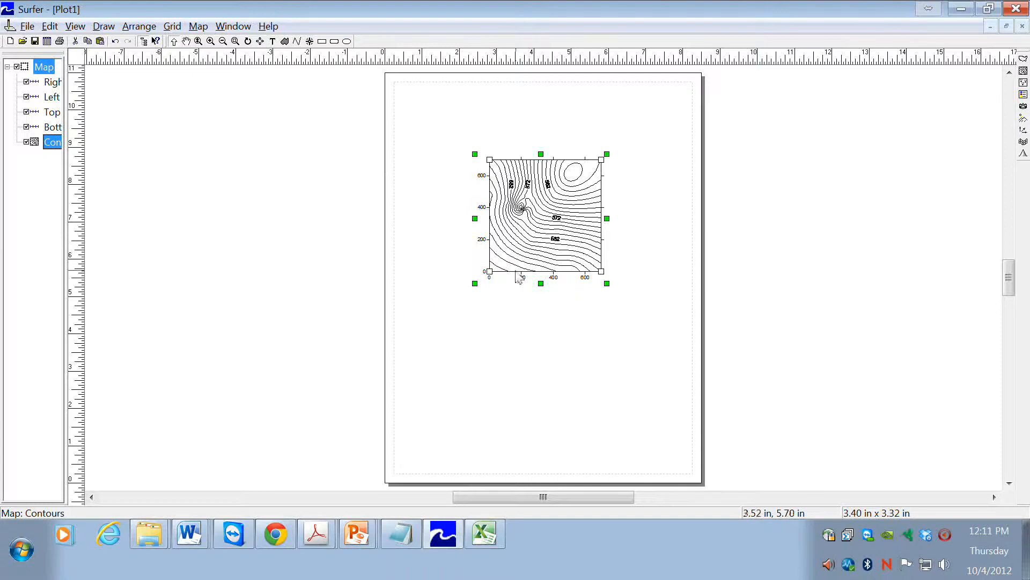
left_click(202, 29)
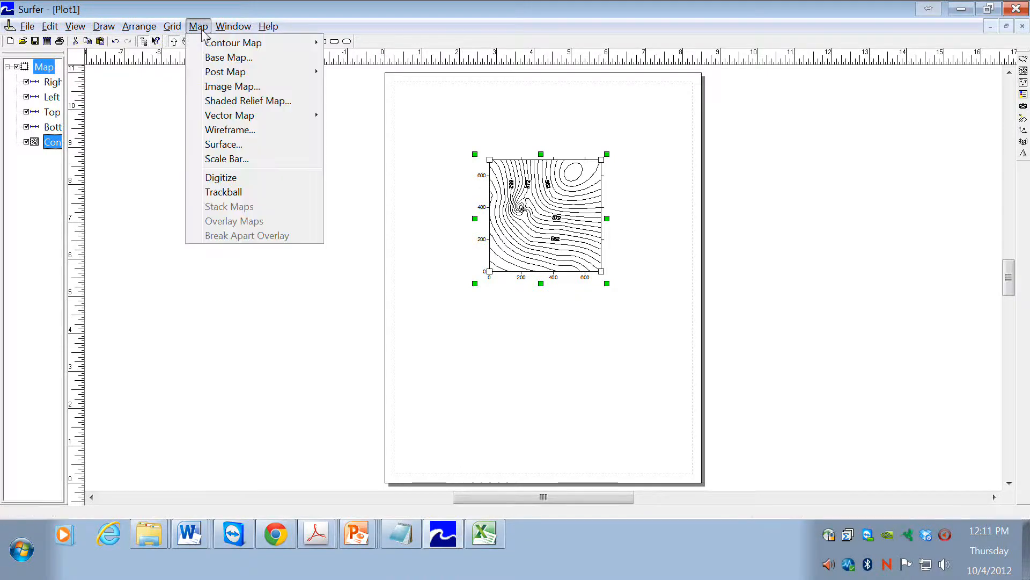
left_click(243, 165)
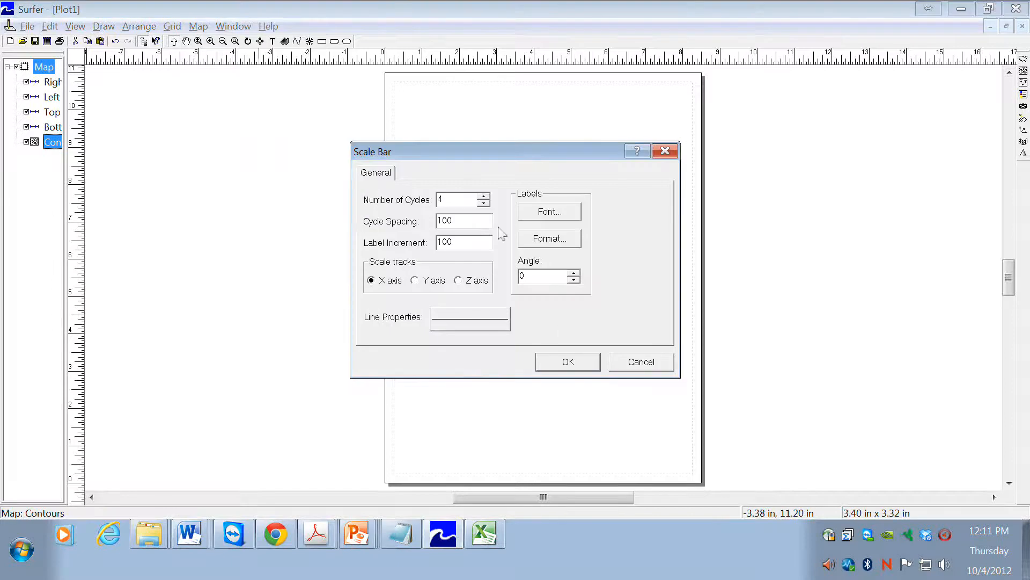
left_click(556, 369)
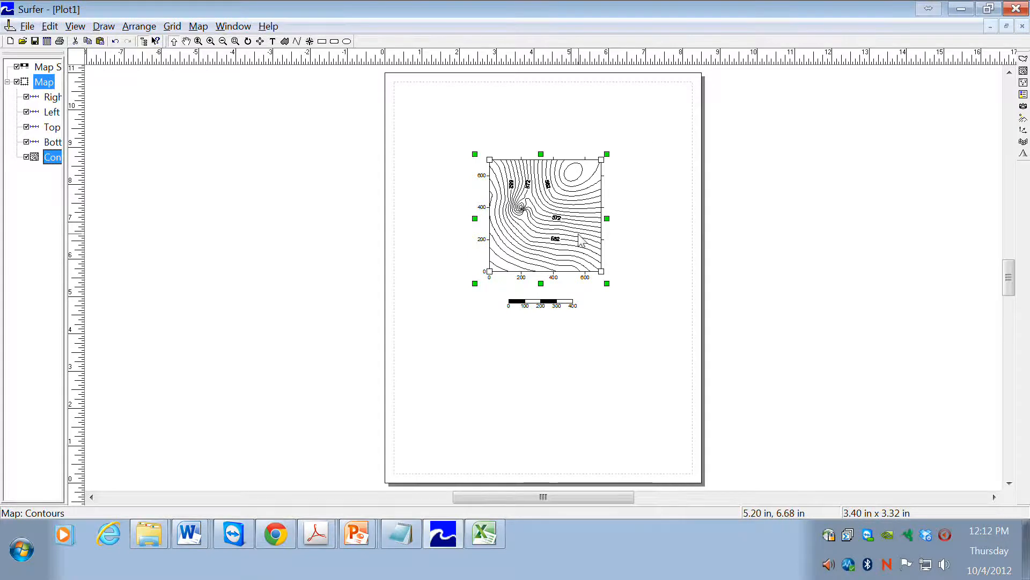
left_click(564, 339)
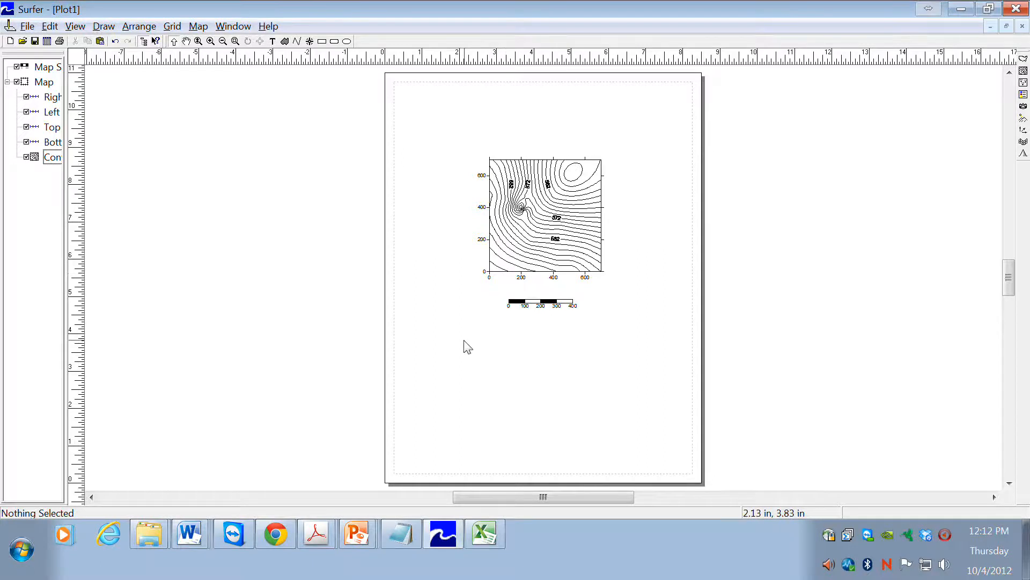
Step: Turn on filled contours for the contour map, review its levels, and apply the grayscale fill
right_click(550, 260)
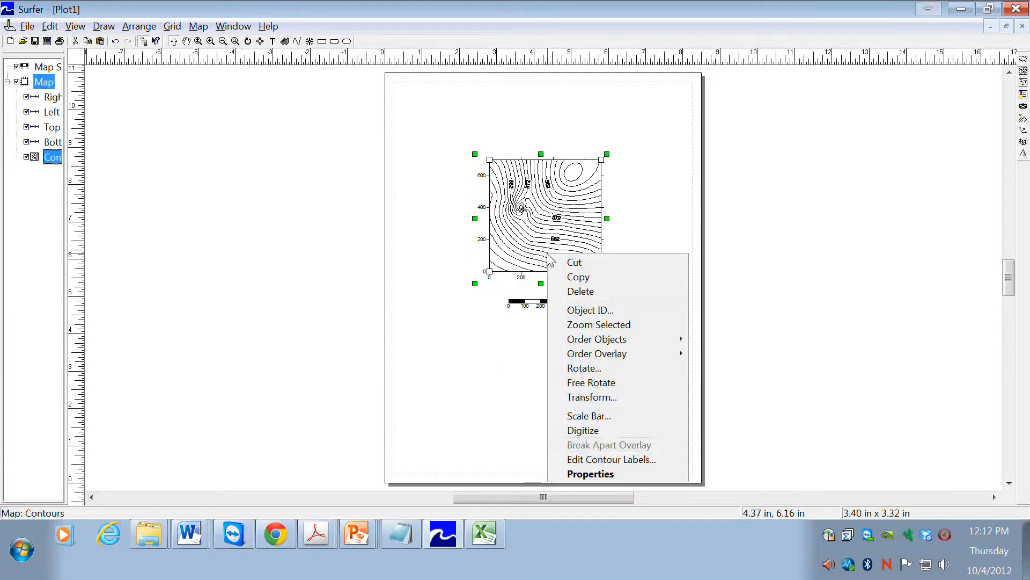
left_click(591, 473)
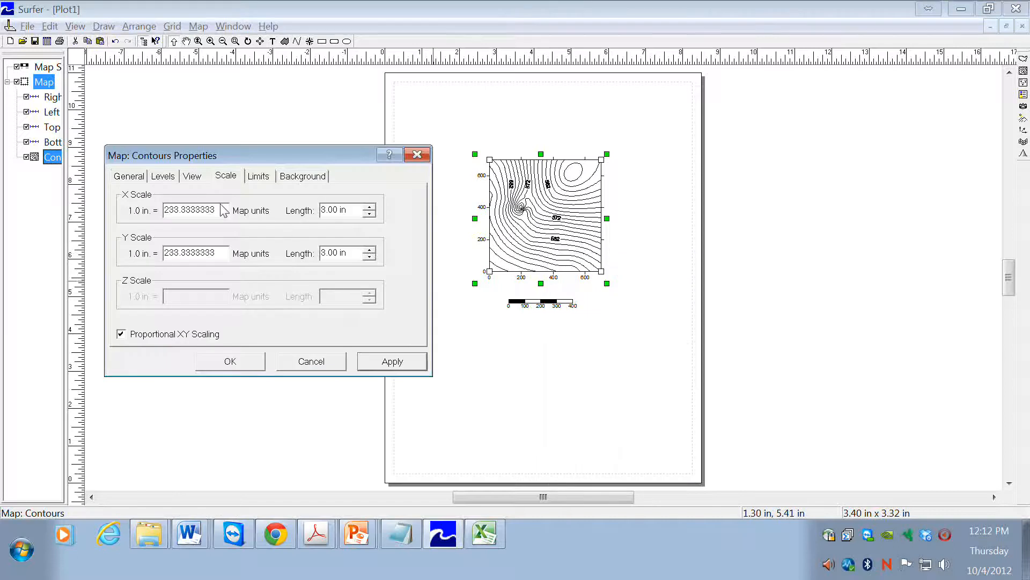
left_click(133, 180)
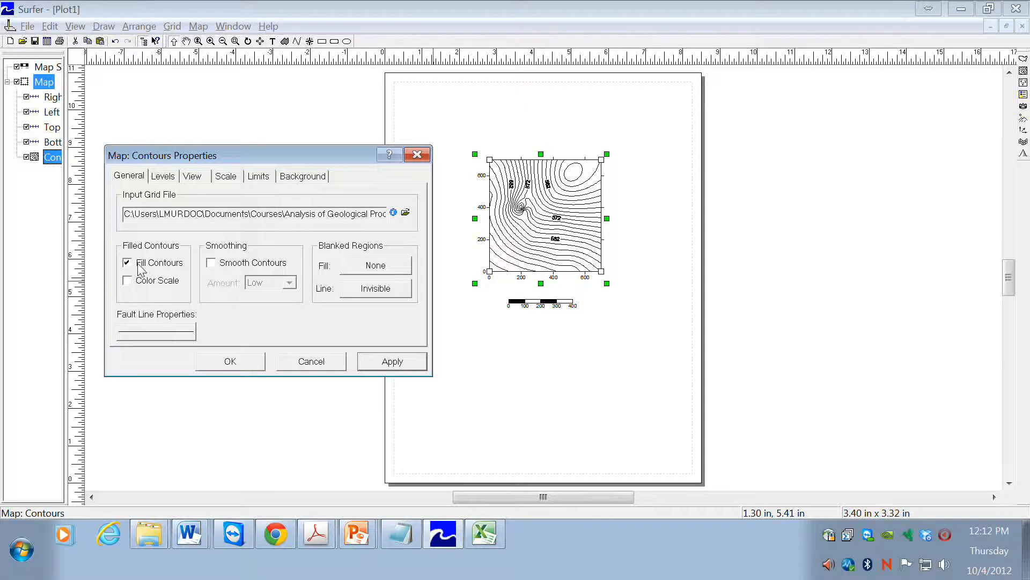
left_click(164, 177)
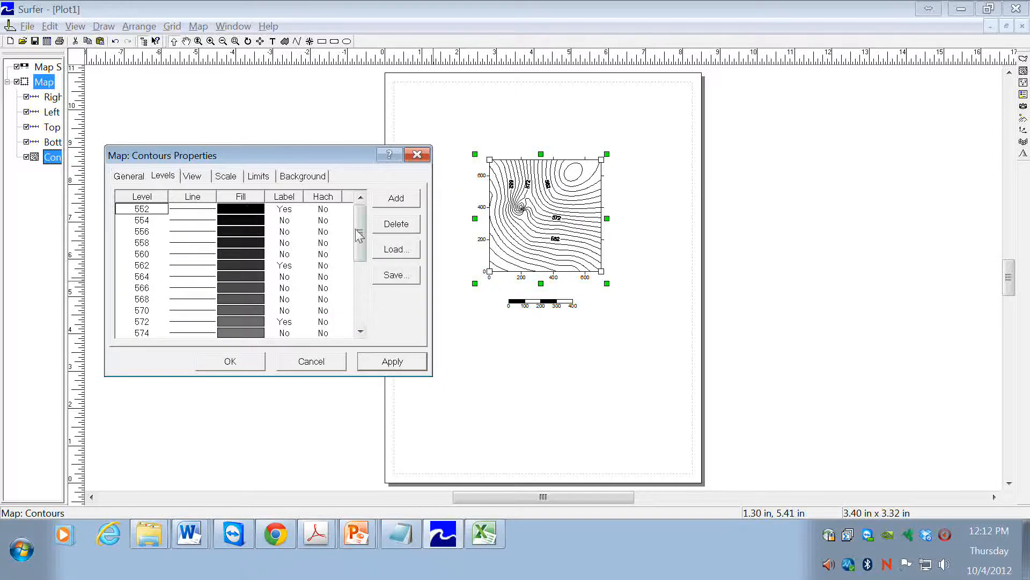
mouse_move(359, 236)
left_mouse_down()
mouse_move(360, 300)
mouse_move(362, 217)
left_mouse_up()
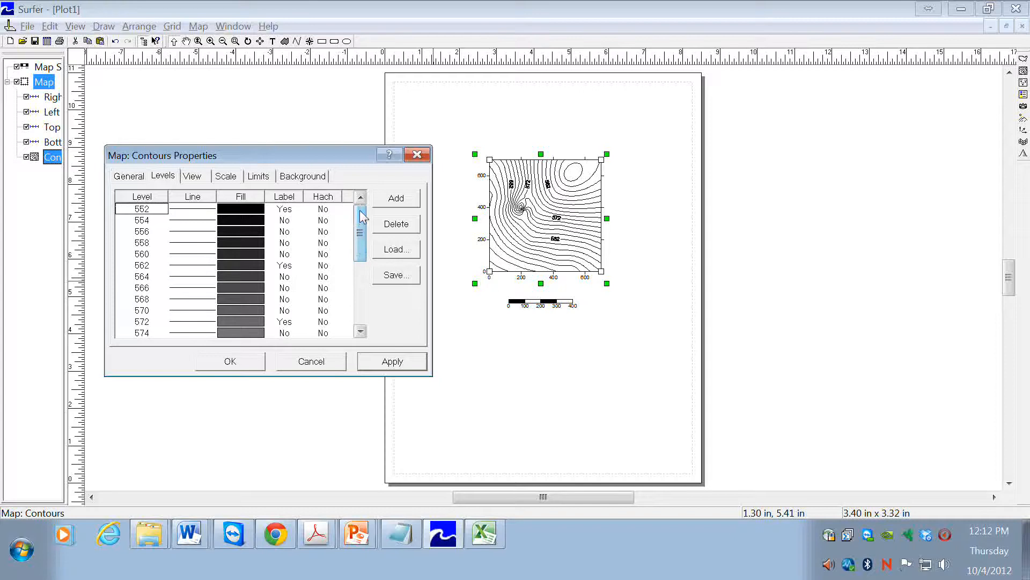
left_click(391, 362)
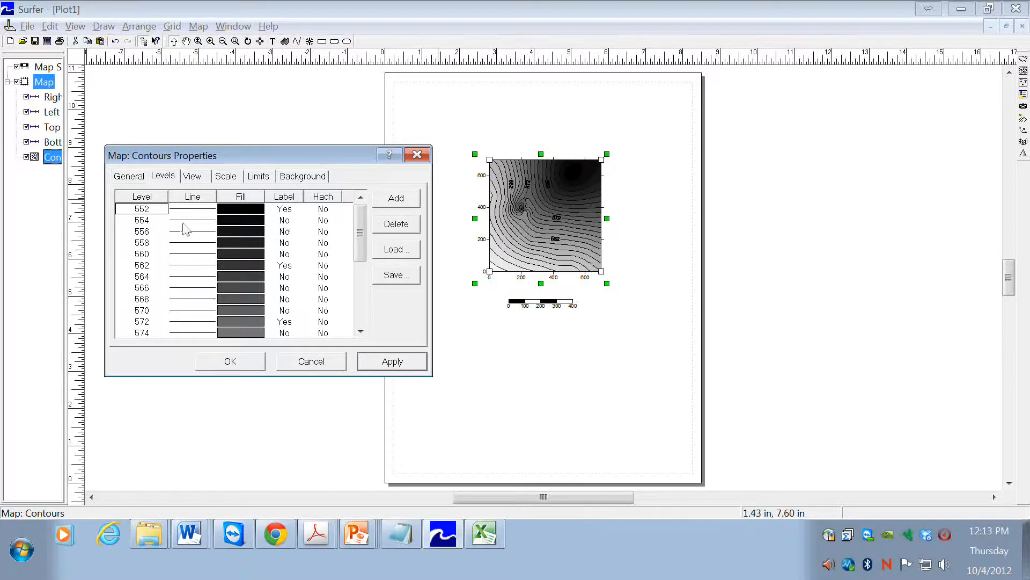
Step: Change the low end of the contour fill's foreground color spectrum to Cyan and apply it to the map
left_click(242, 197)
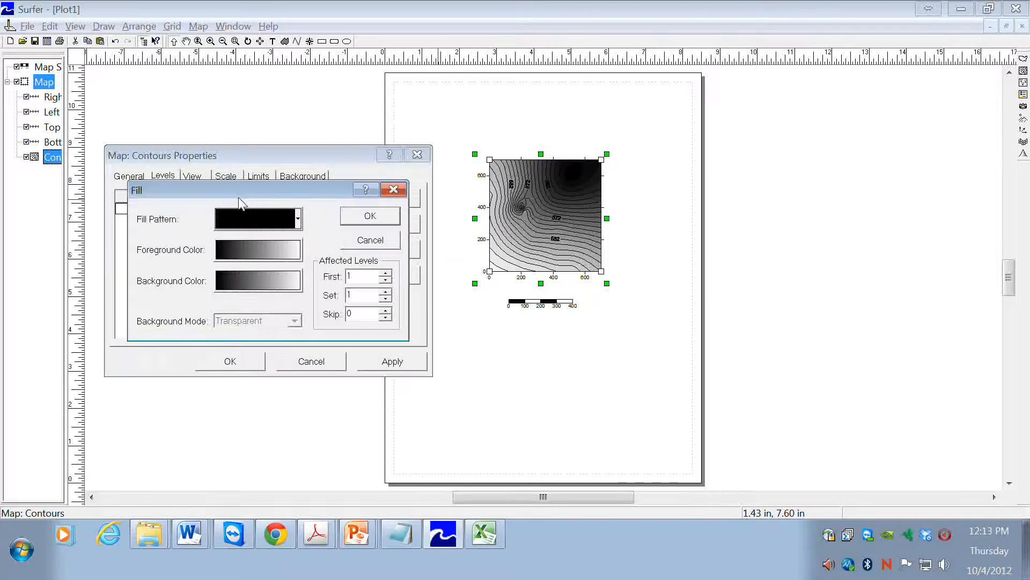
left_click(231, 252)
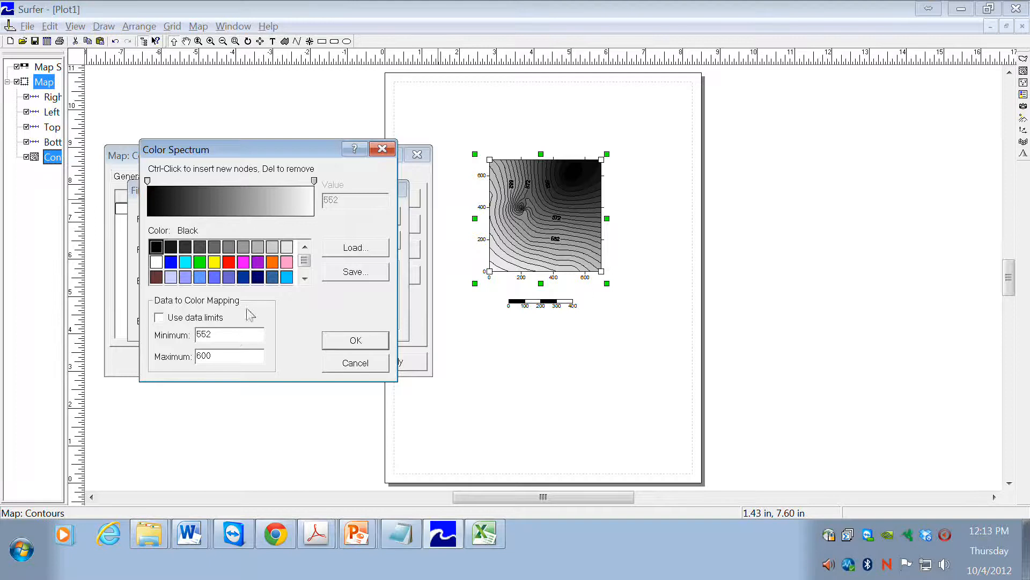
left_click(186, 262)
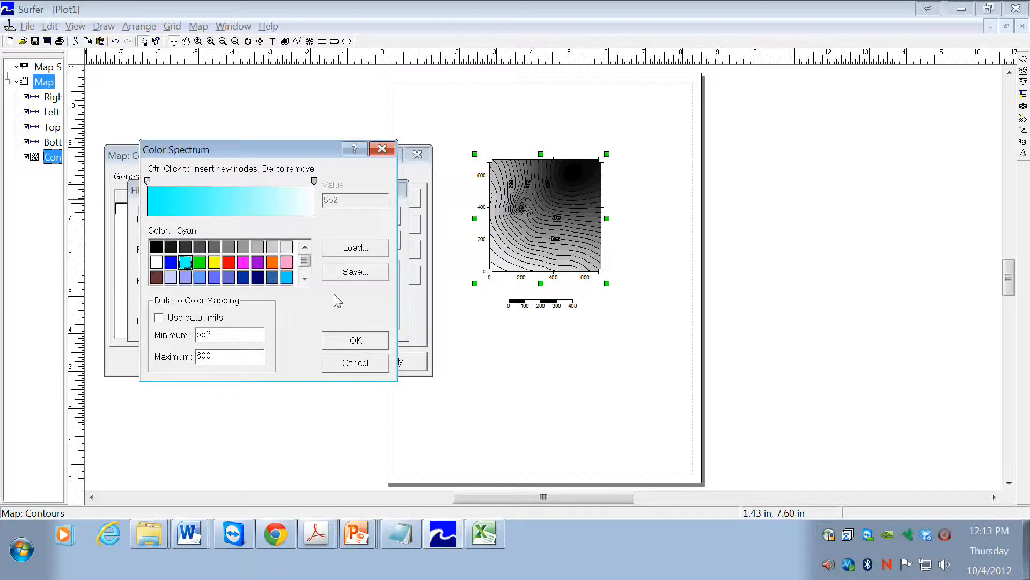
left_click(341, 340)
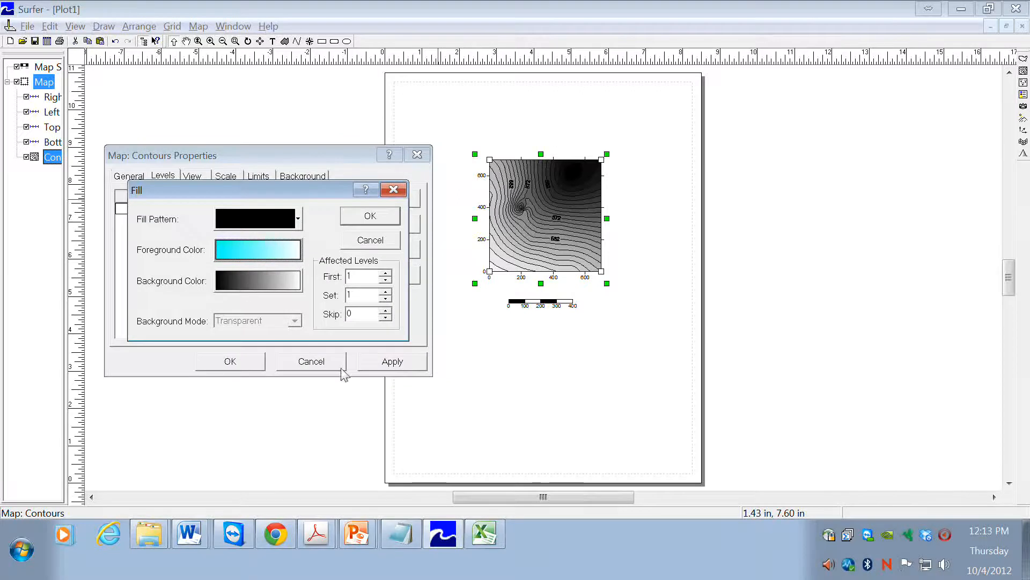
left_click(377, 364)
left_click(355, 220)
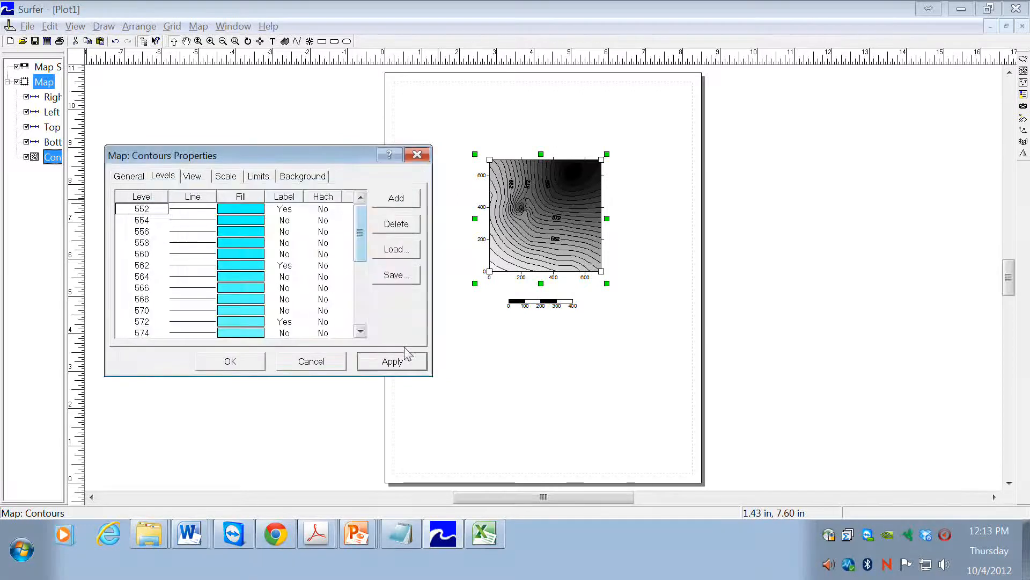
left_click(392, 361)
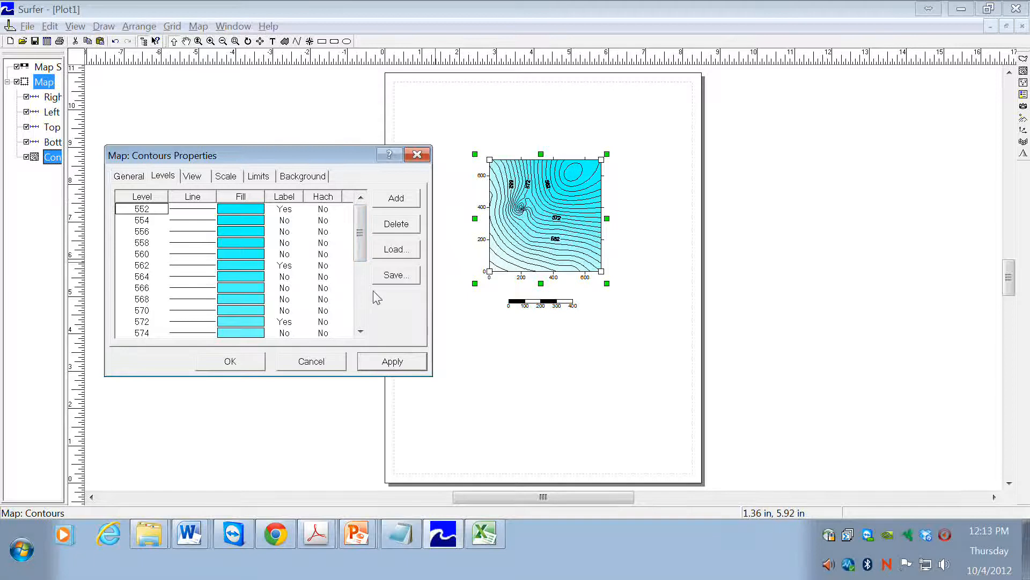
Step: Insert a white middle node at about 570.5 in the contour fill's foreground color spectrum
left_click(241, 197)
left_click(274, 257)
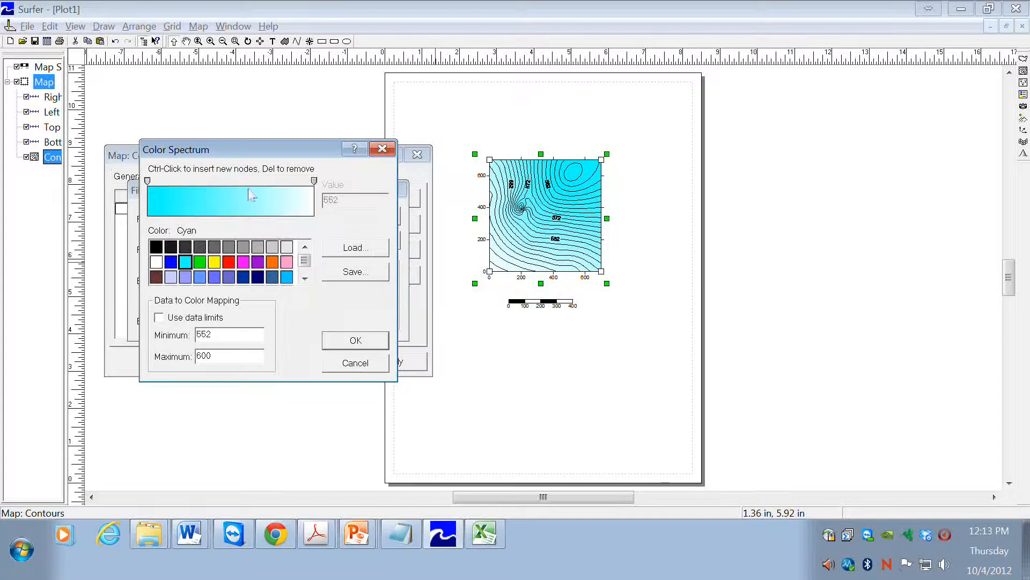
left_click(314, 182)
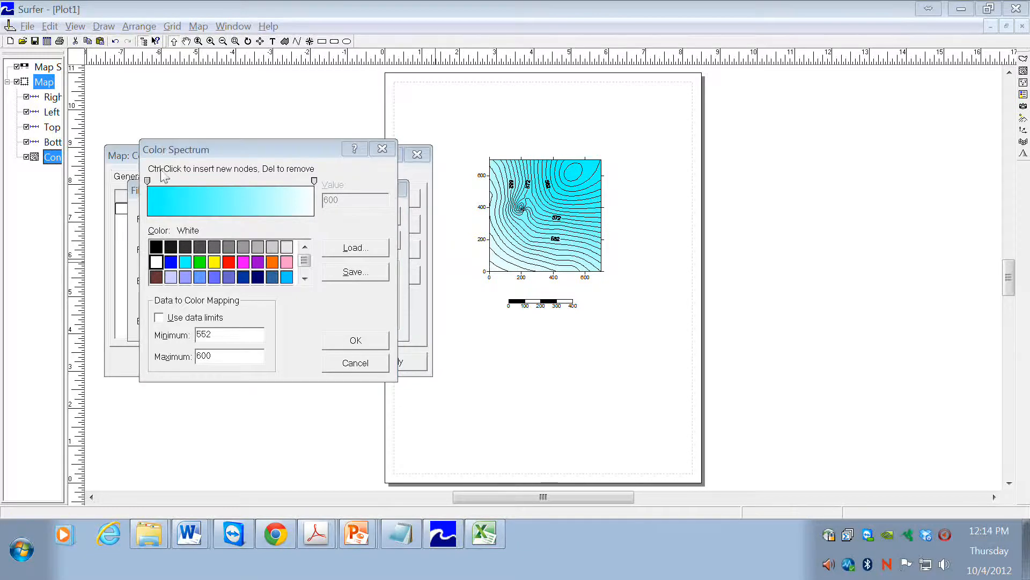
left_click(212, 188, "ctrl")
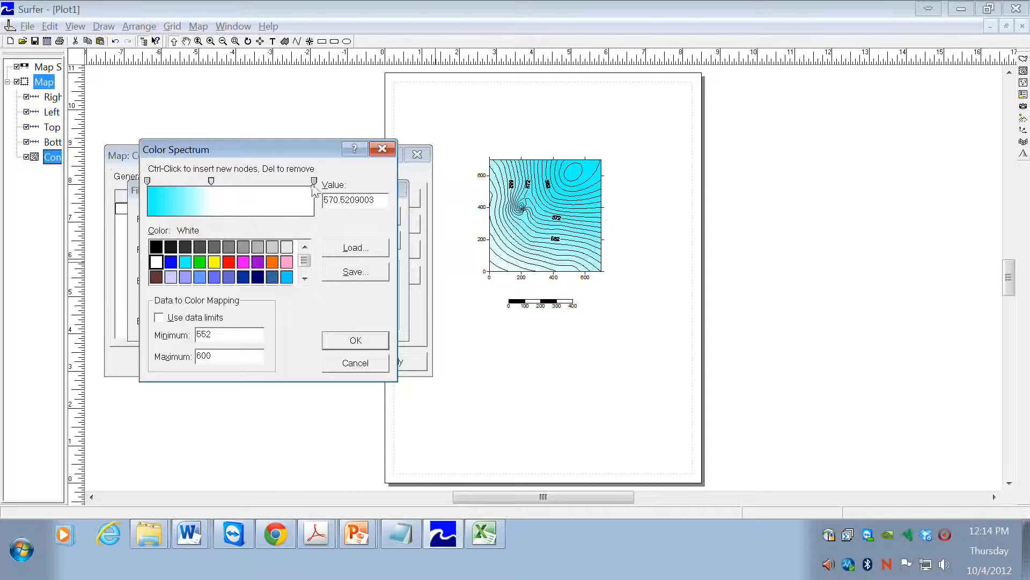
Step: Change the high end of the contour fill's foreground spectrum to Yellow and apply it to the map
left_click(314, 182)
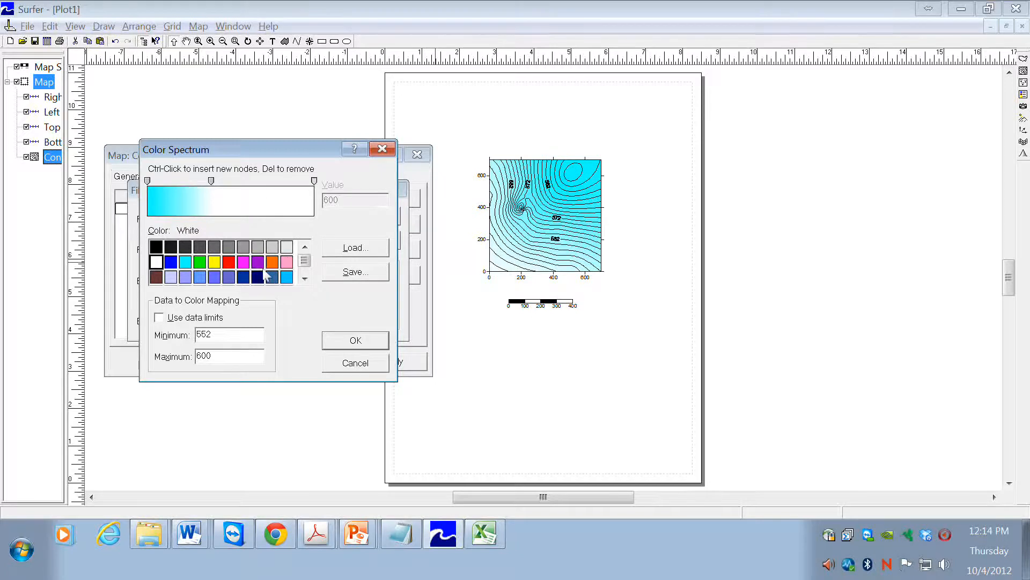
left_click(214, 262)
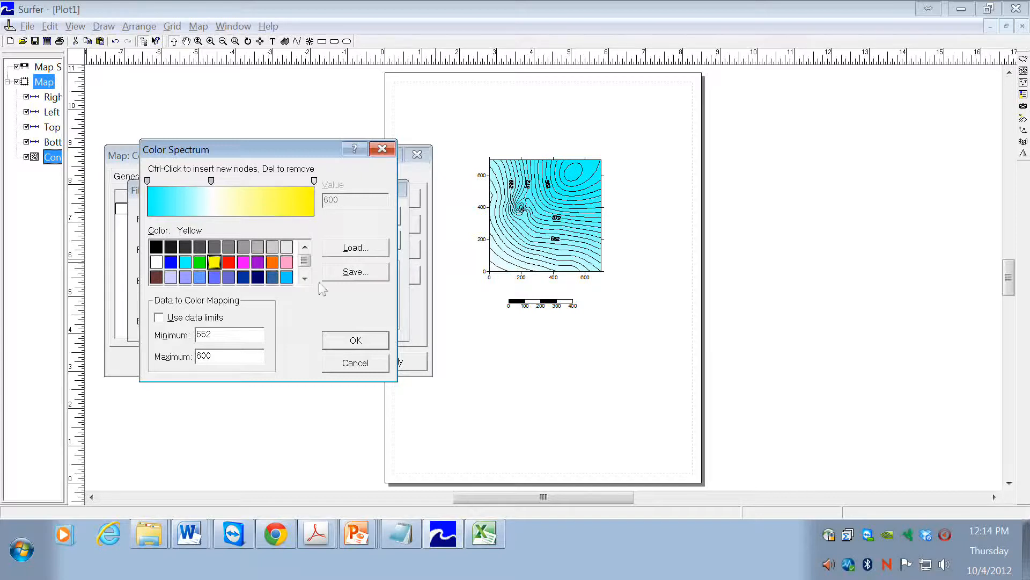
left_click(356, 344)
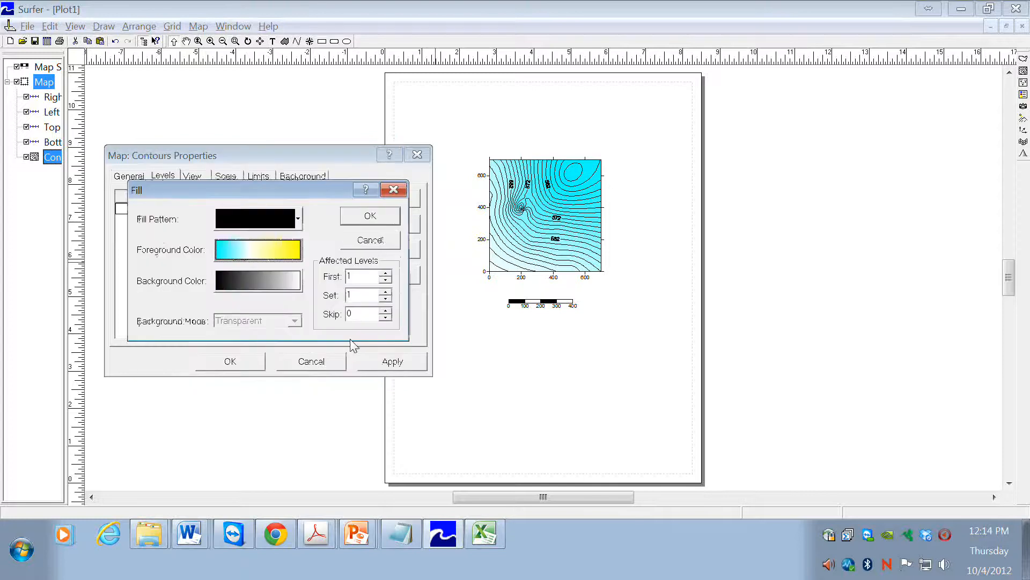
left_click(369, 217)
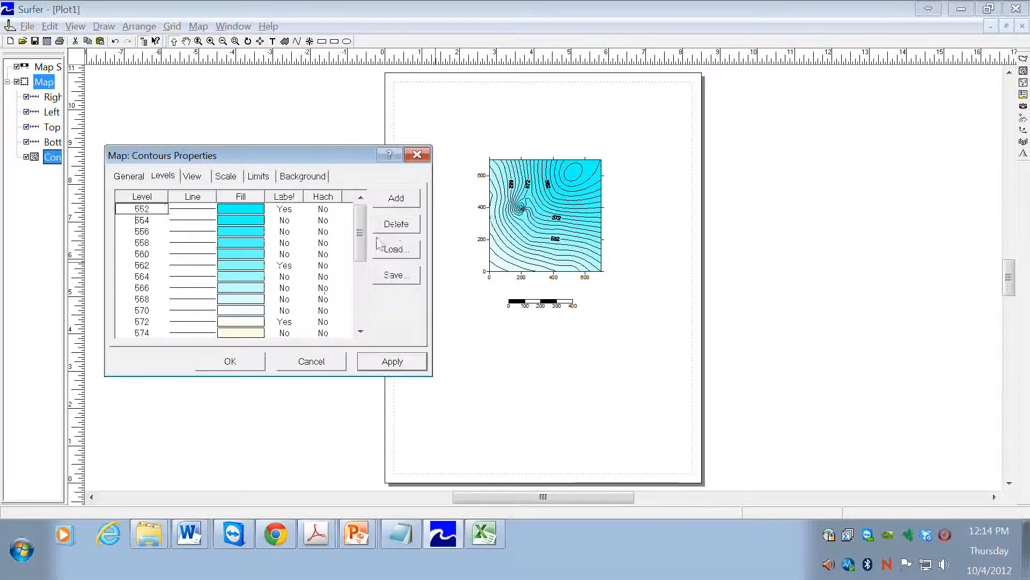
left_click(396, 365)
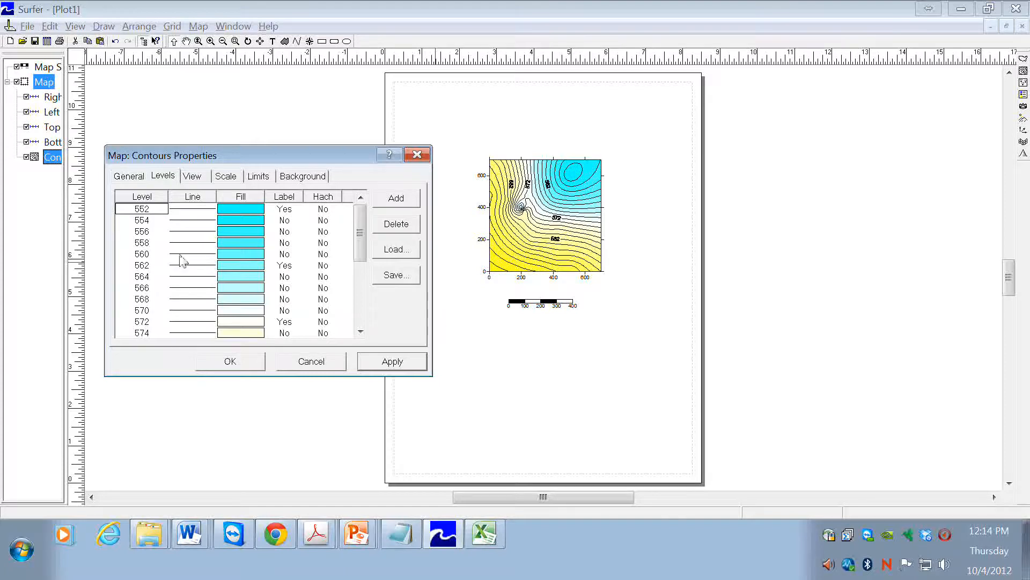
Step: Set the line width of the 560 and 570 contour levels to 0.020 in
double_click(178, 253)
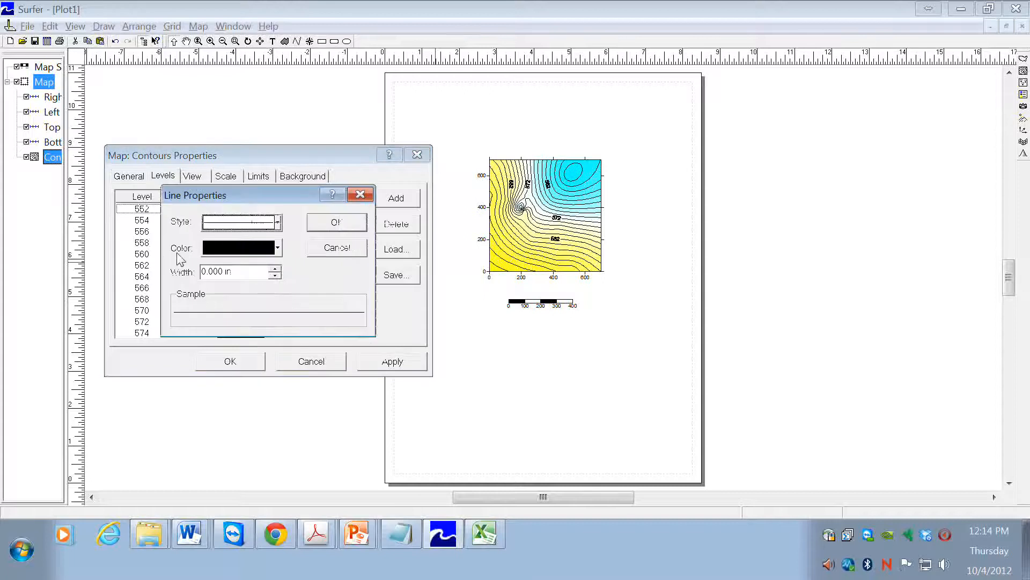
left_click(276, 269)
left_click(276, 269)
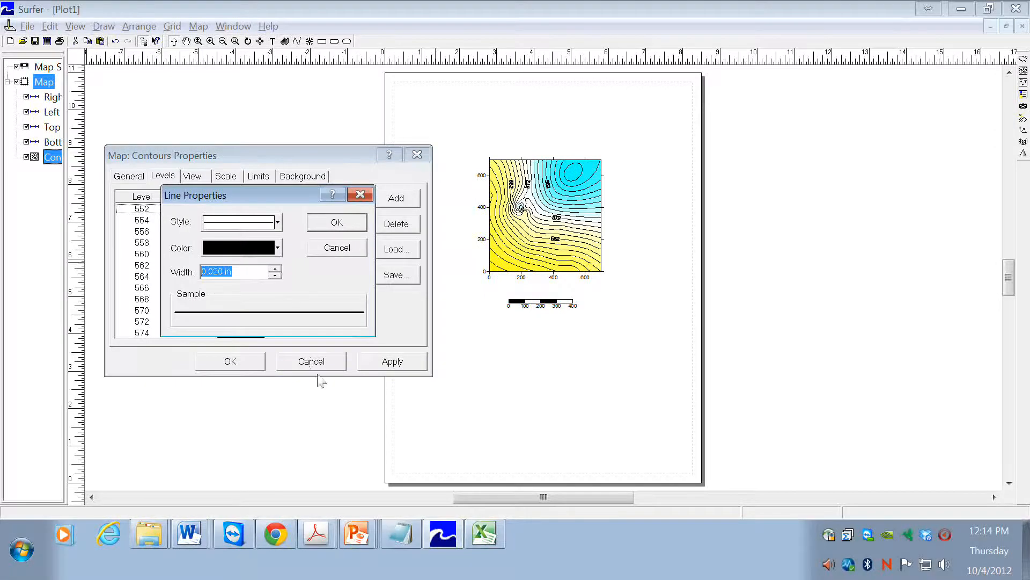
left_click(335, 225)
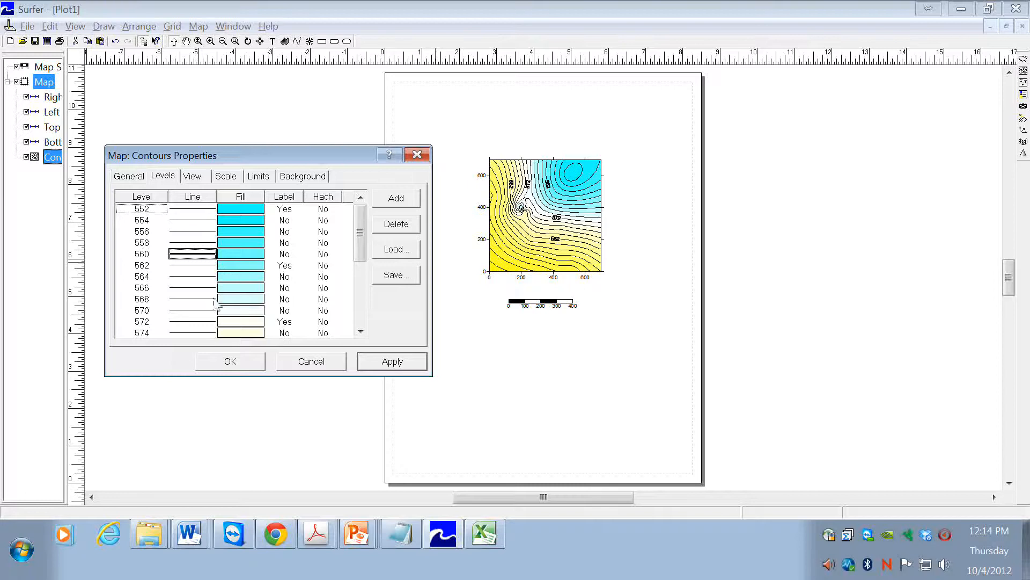
left_click_drag(363, 236, 364, 244)
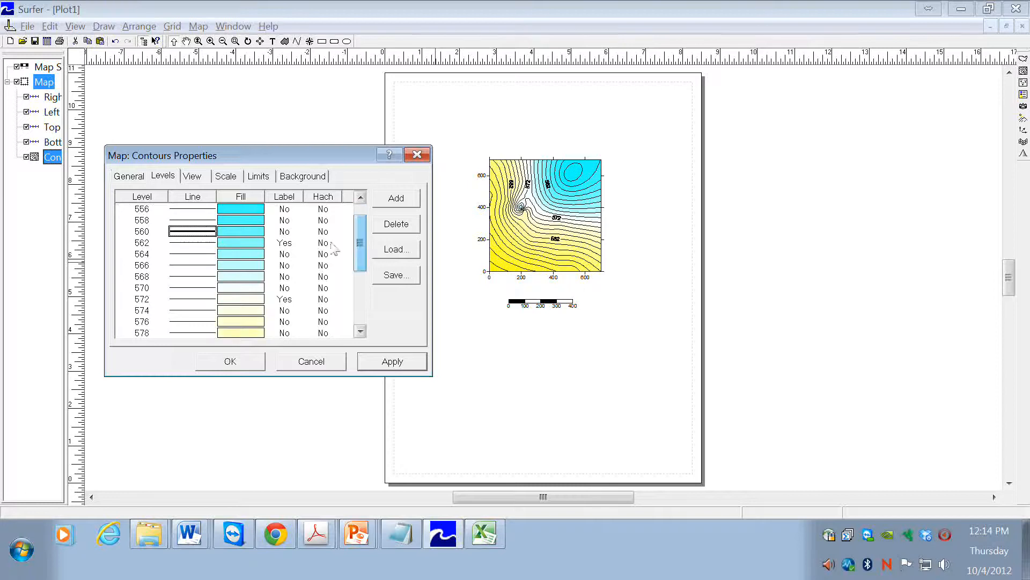
double_click(173, 299)
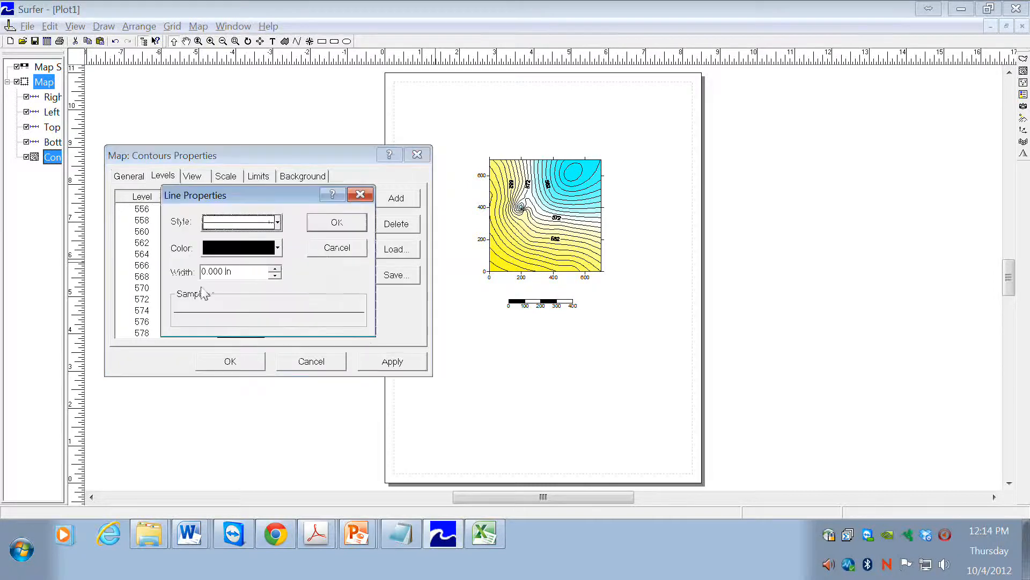
double_click(275, 271)
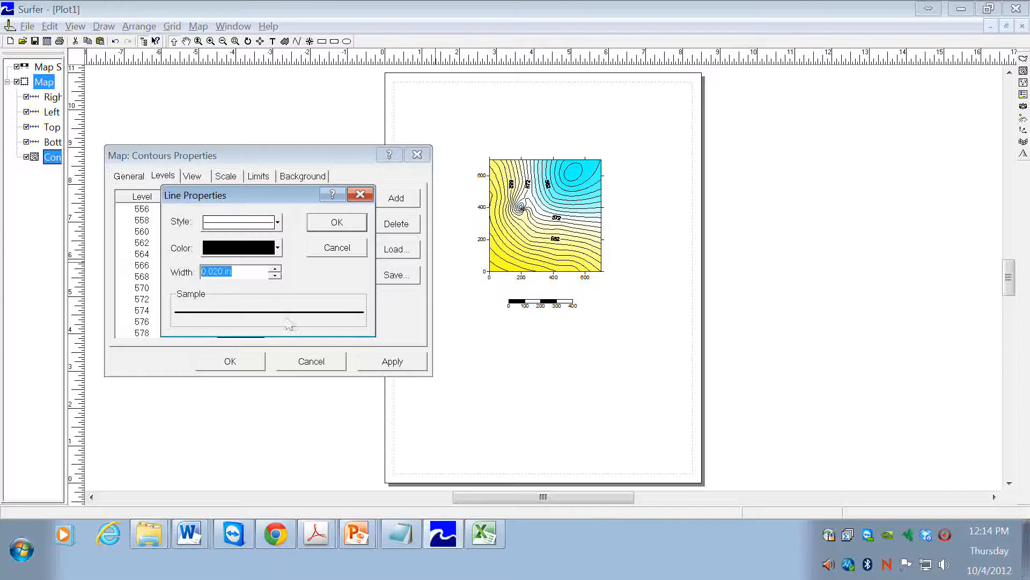
left_click(346, 225)
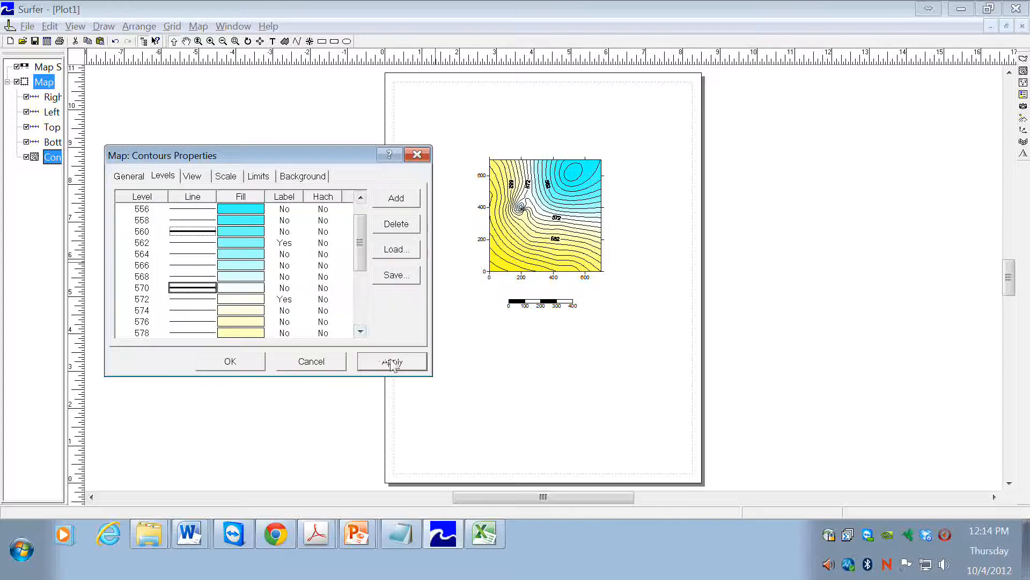
Step: Set the line width of the 580 and 590 contour levels to 0.020 in
left_click_drag(360, 243, 360, 271)
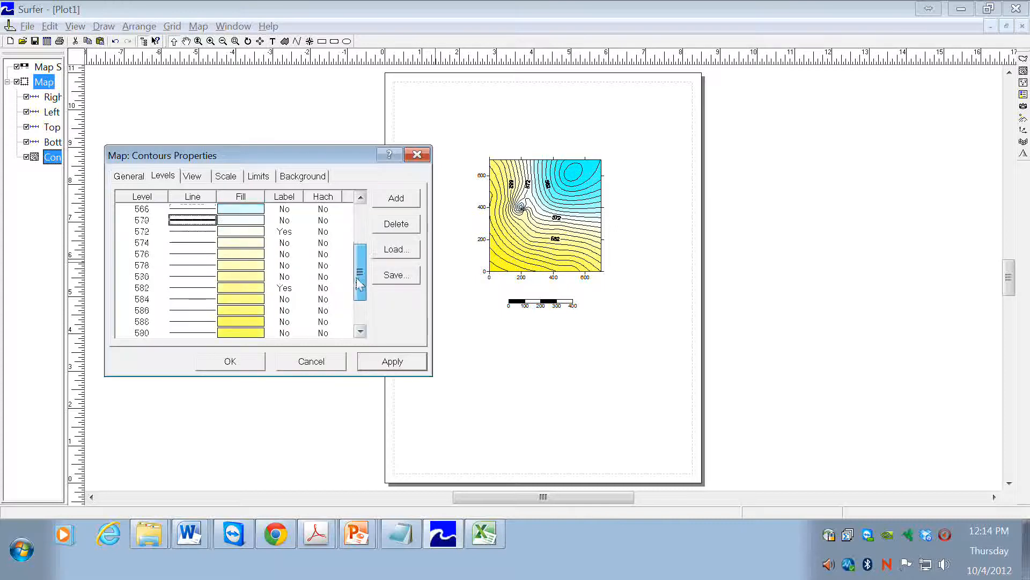
double_click(192, 276)
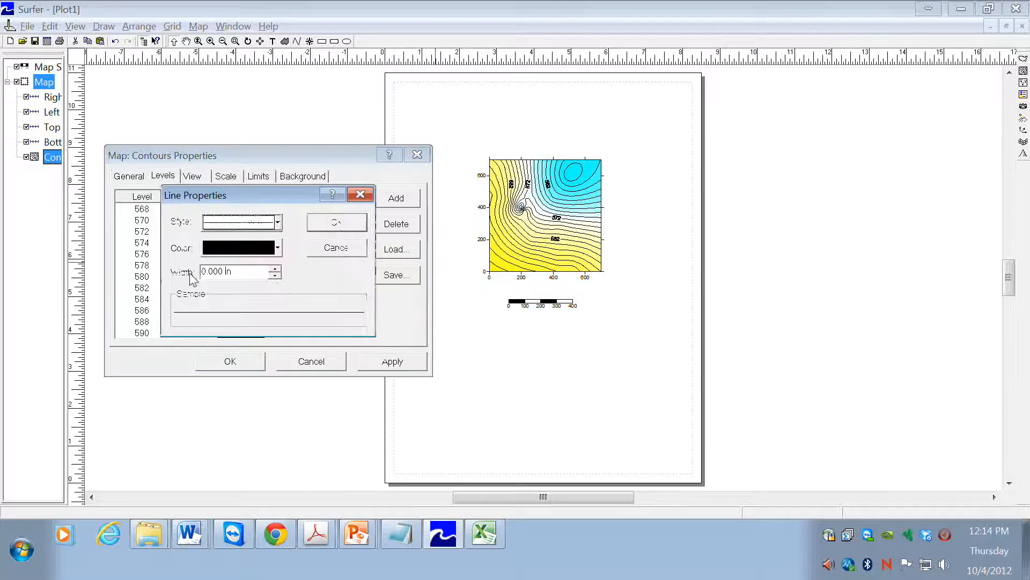
left_click(275, 268)
left_click(339, 225)
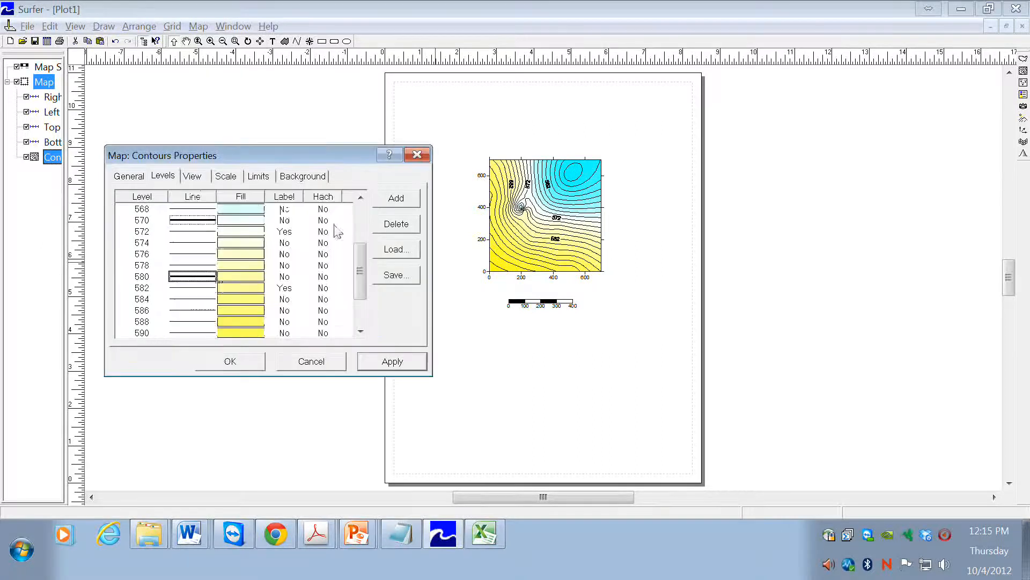
left_click_drag(360, 271, 334, 297)
double_click(196, 278)
left_click(274, 269)
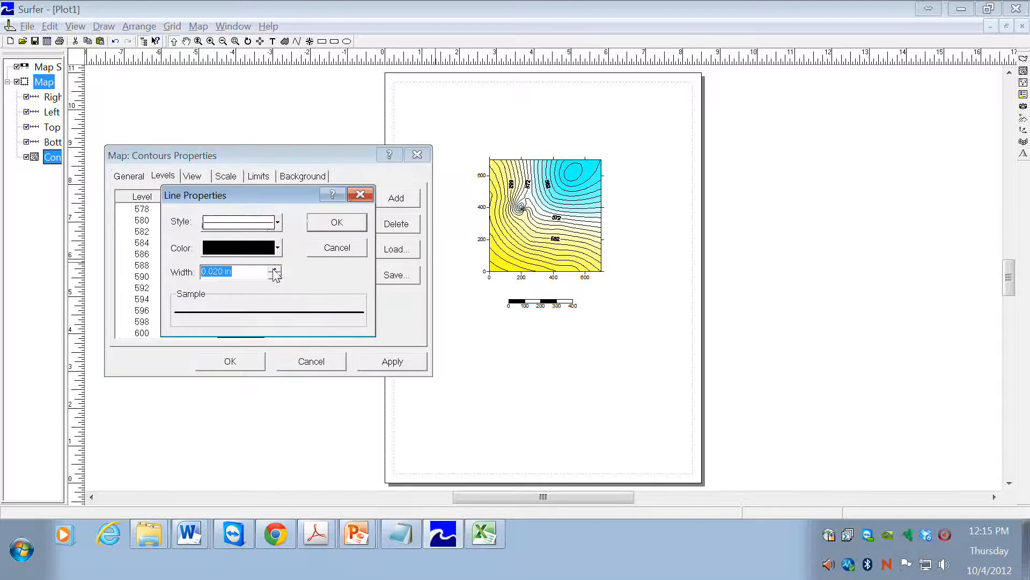
left_click(333, 223)
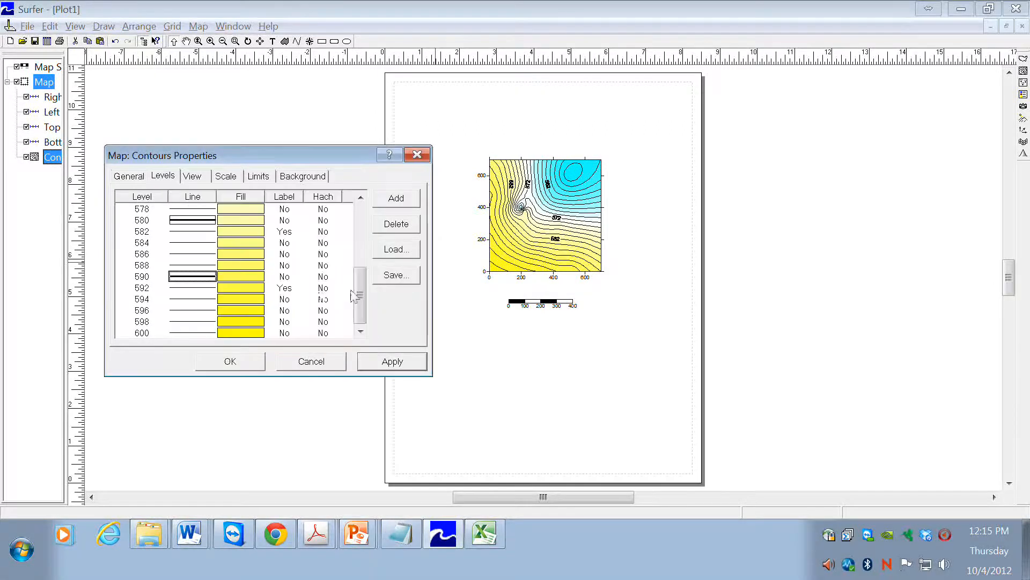
Step: Set the 600 contour level's line width to 0.020 in, apply the level changes and close the contour properties
double_click(189, 333)
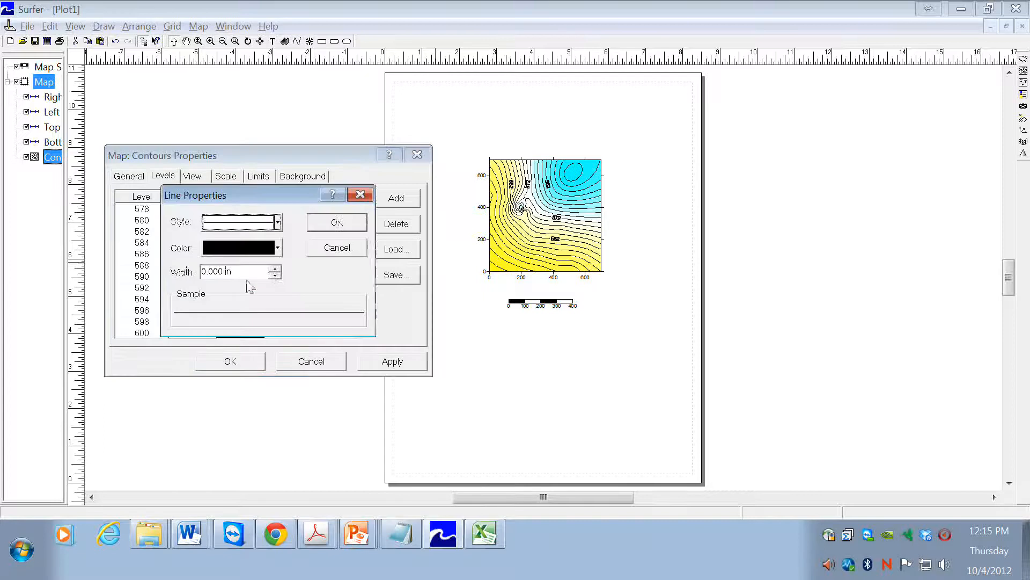
left_click(272, 270)
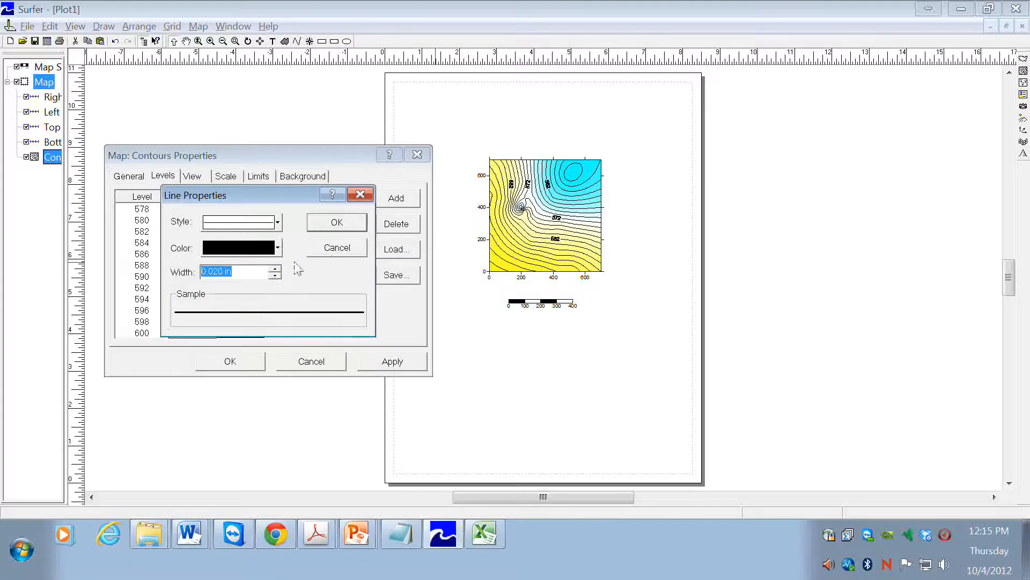
left_click(278, 222)
left_click(277, 222)
left_click(337, 223)
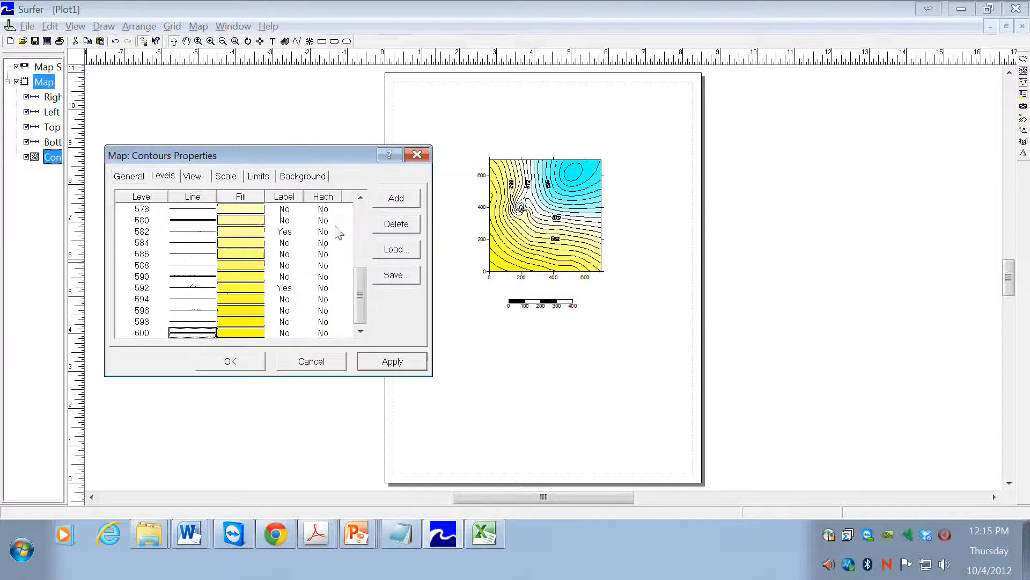
left_click(393, 362)
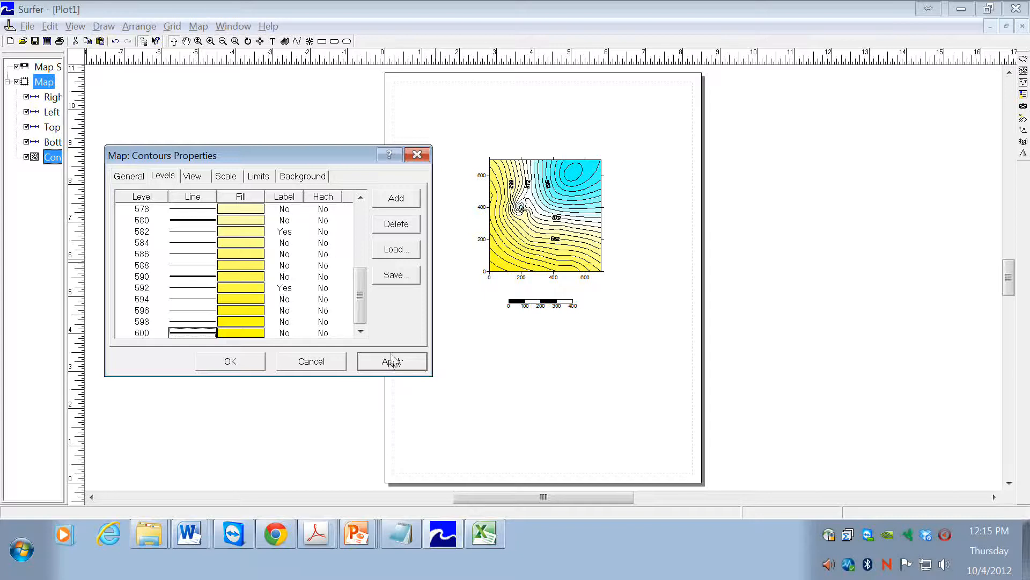
left_click(229, 369)
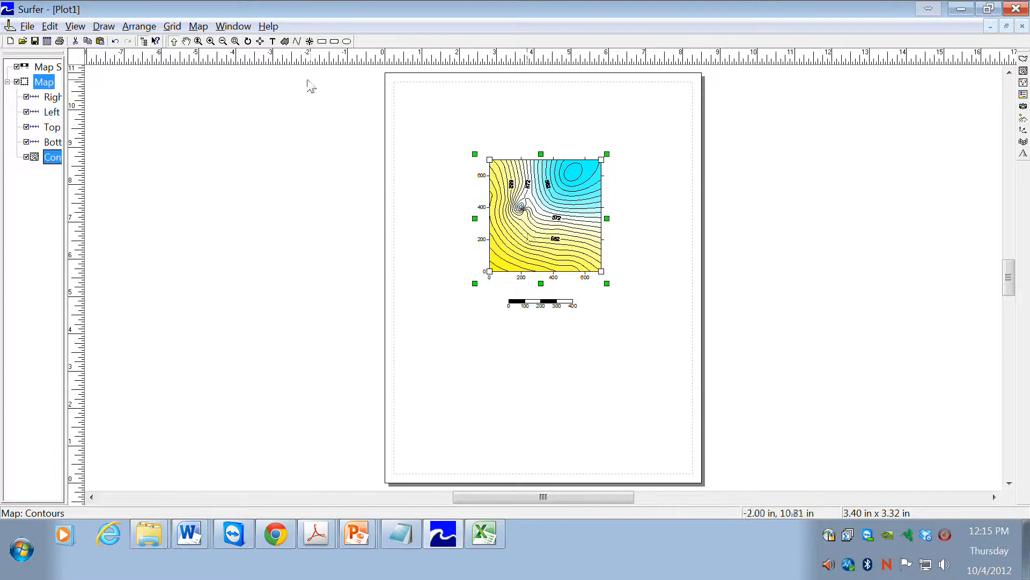
Step: Reopen the contour properties and move the labels from levels 562 and 572 to levels 560 and 570
left_click(210, 41)
left_click(524, 199)
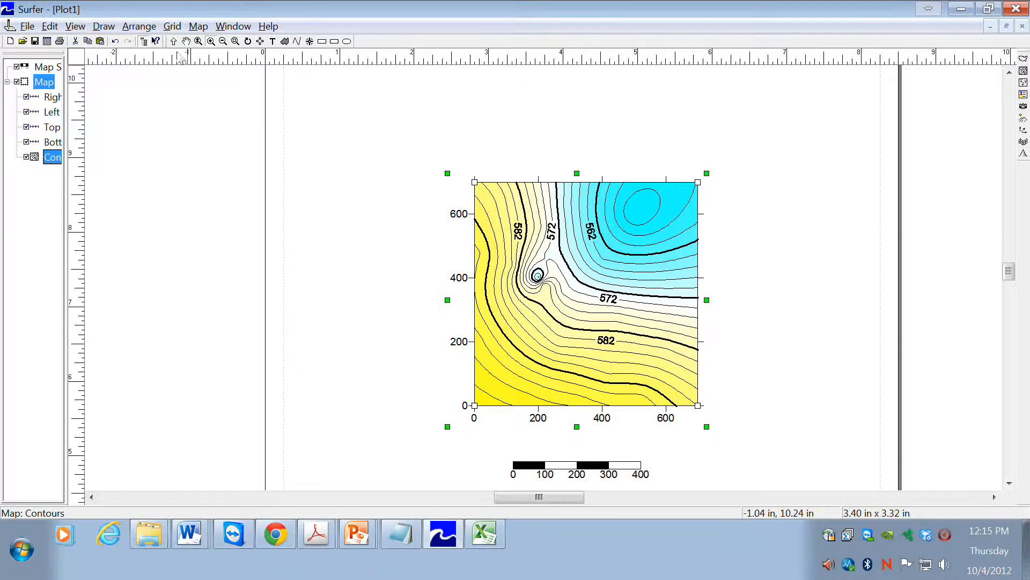
right_click(586, 298)
left_click(604, 286)
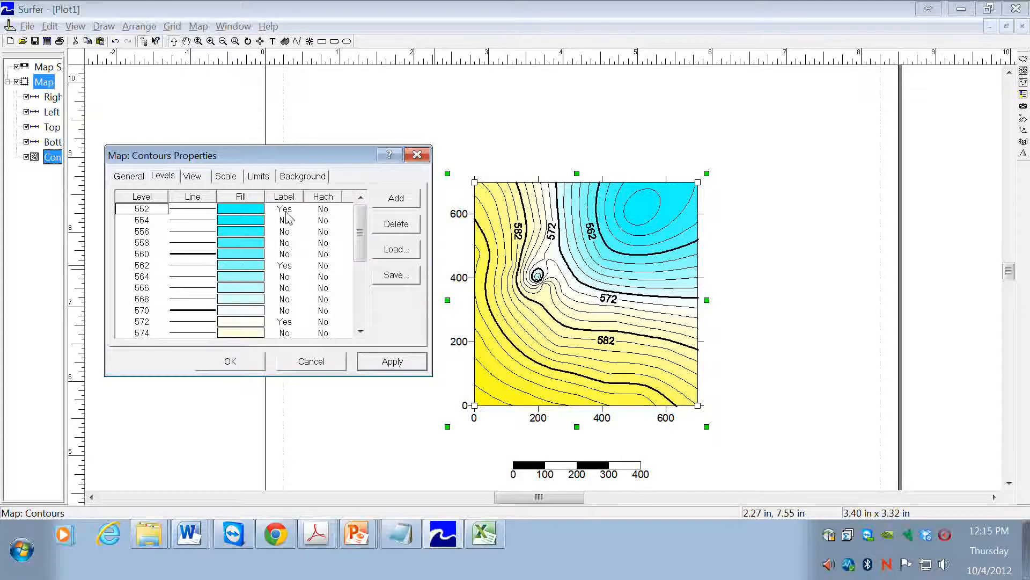
left_click(284, 266)
left_click(285, 257)
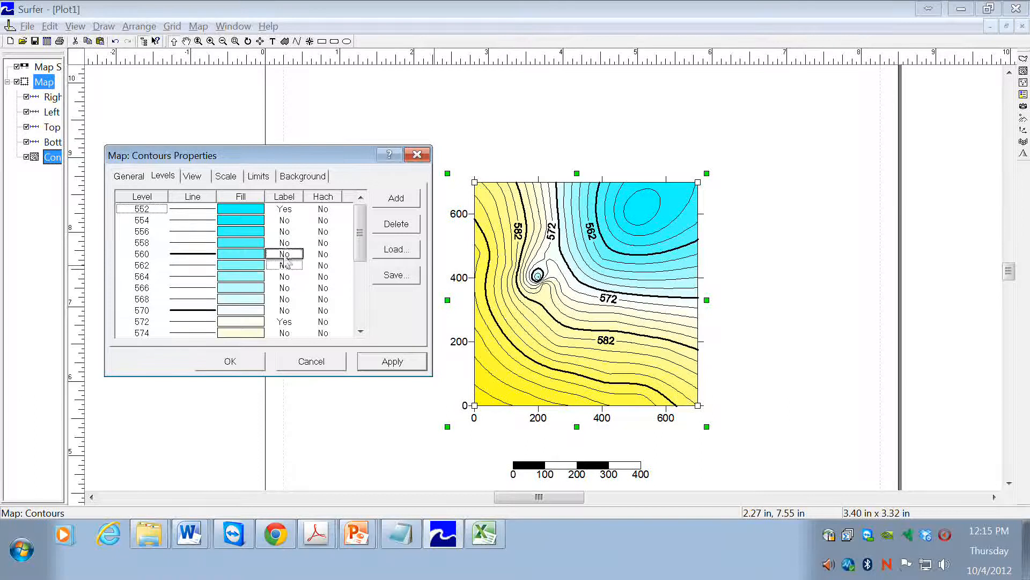
left_click(284, 315)
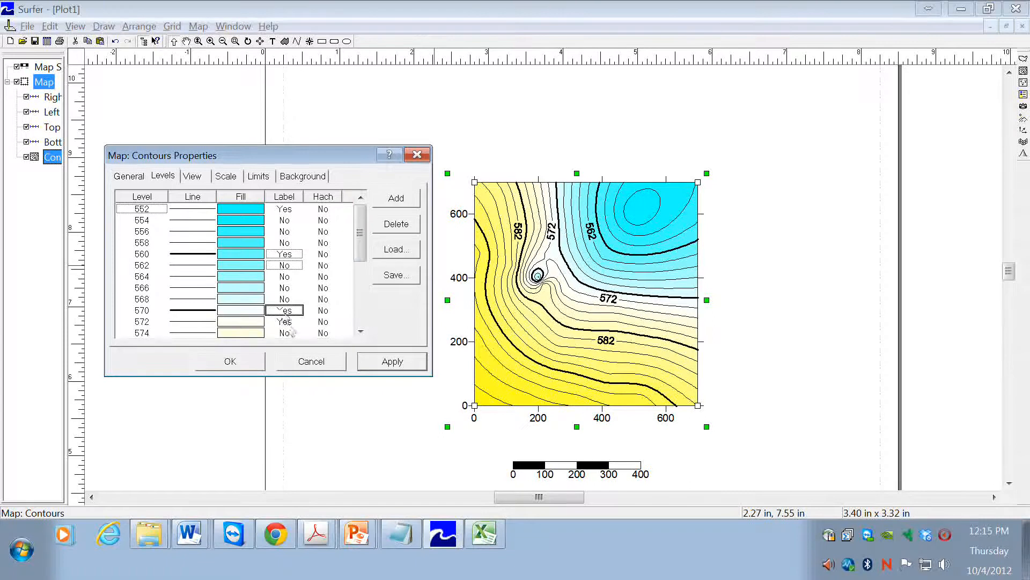
left_click(285, 322)
Step: Turn on labels for contour levels 580, 590 and 600 and turn them off for 582 and 592
left_click_drag(365, 232, 364, 265)
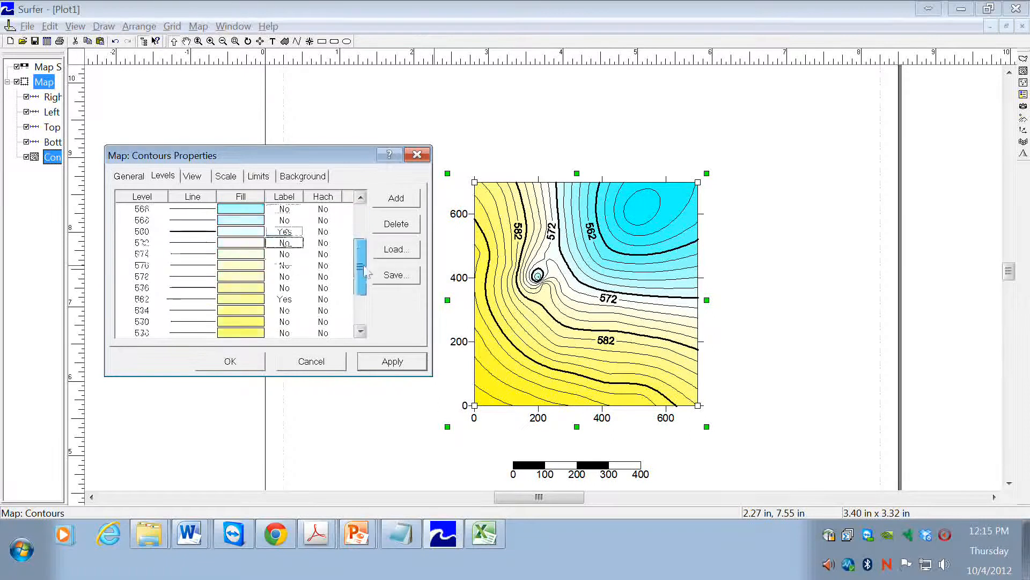
double_click(285, 300)
left_click(284, 288)
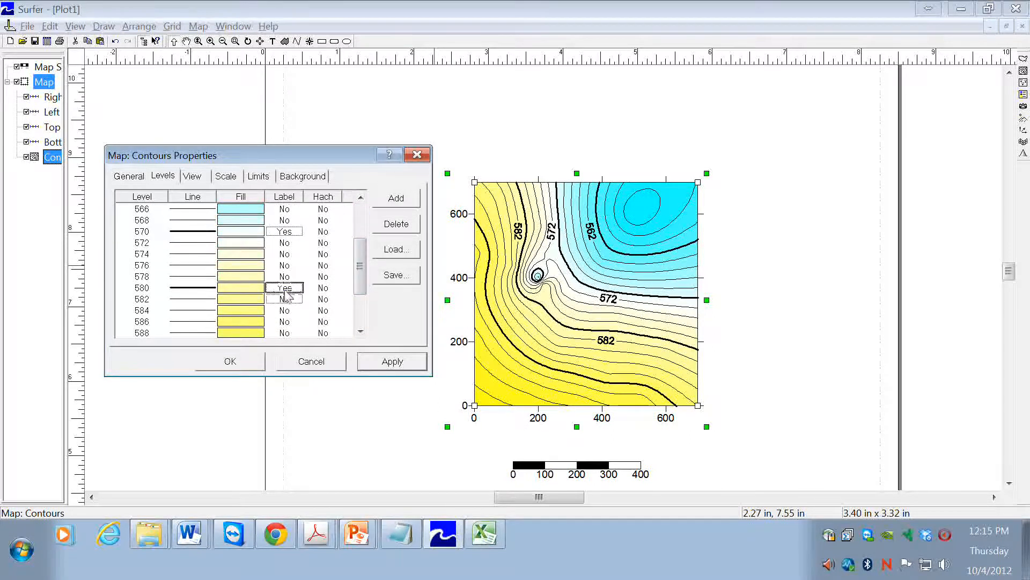
left_click_drag(360, 266, 348, 299)
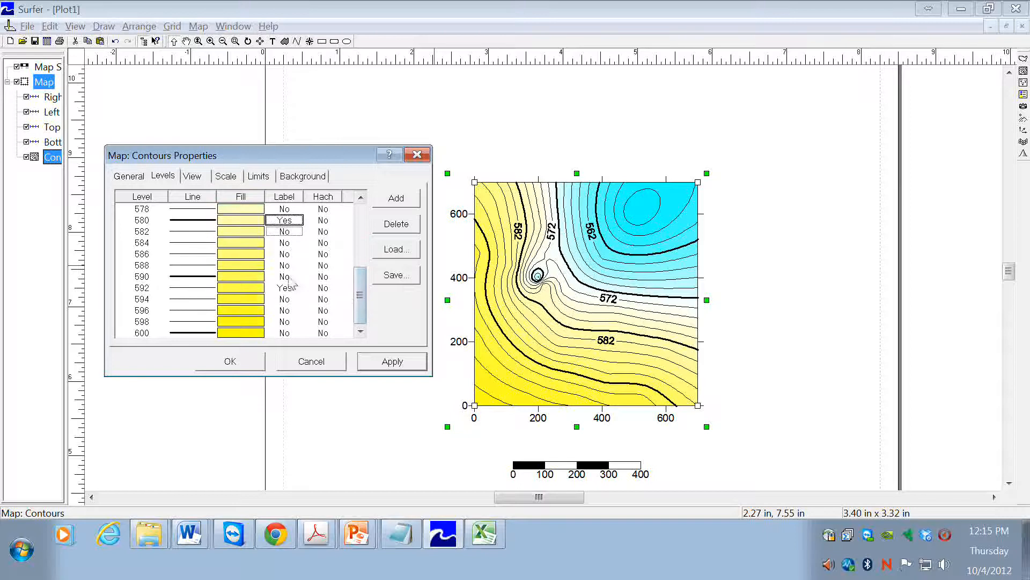
left_click(285, 277)
left_click(285, 288)
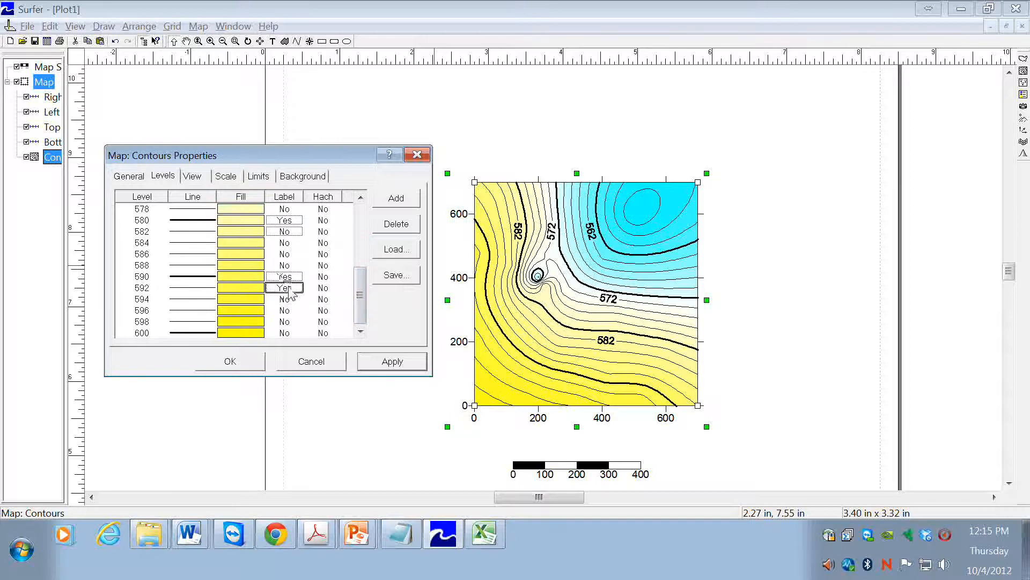
left_click(284, 333)
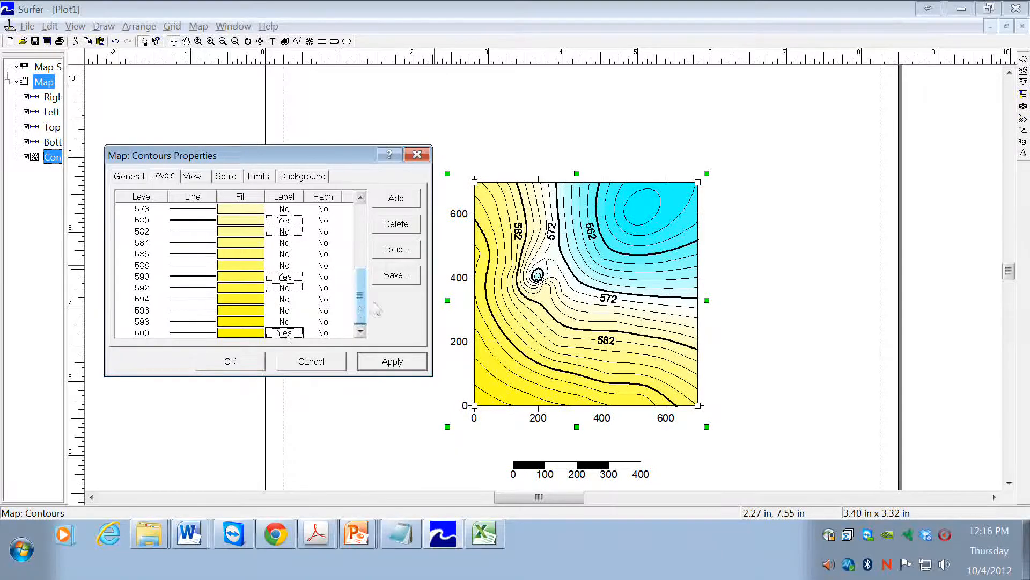
left_click_drag(361, 309, 361, 245)
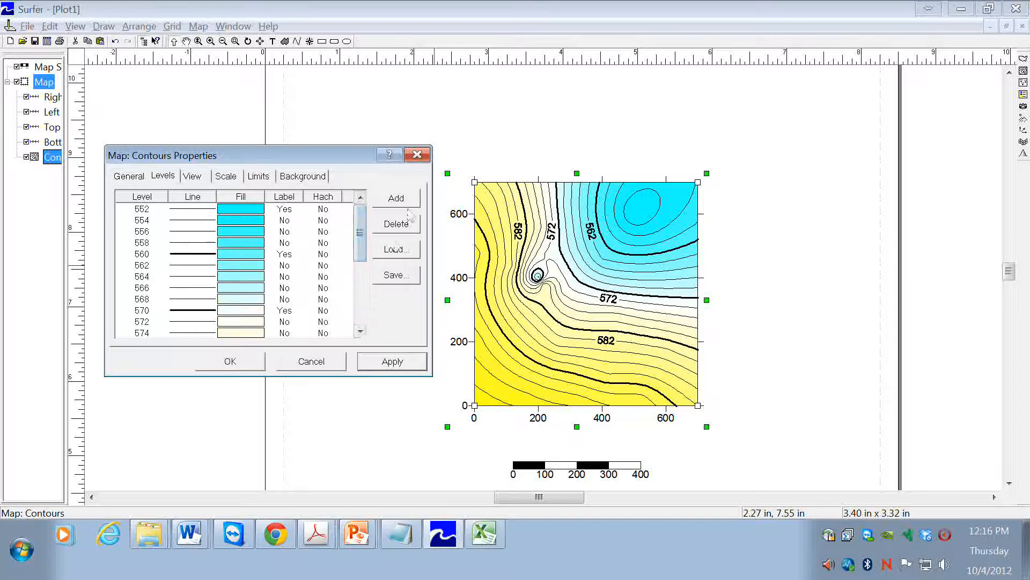
Step: Accept the label changes, reopen the contour fill spectrum, make the 600 node white and shift the middle node to about 563
left_click(248, 365)
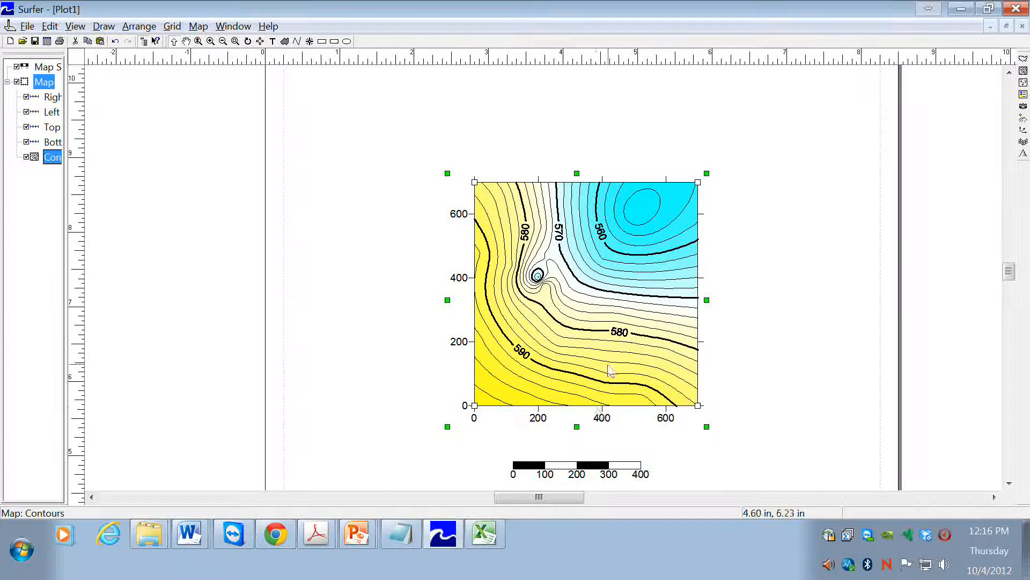
right_click(515, 331)
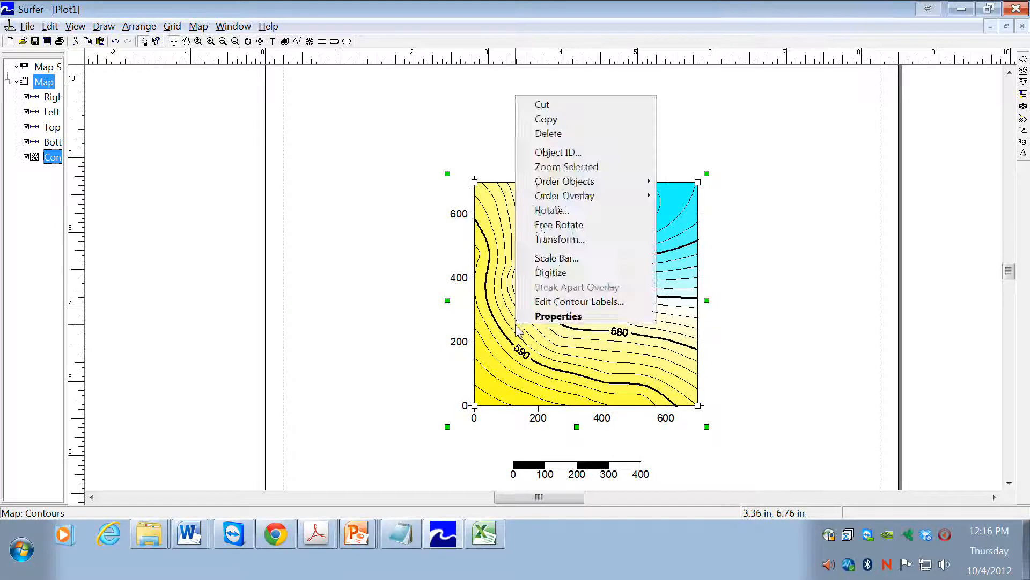
left_click(547, 316)
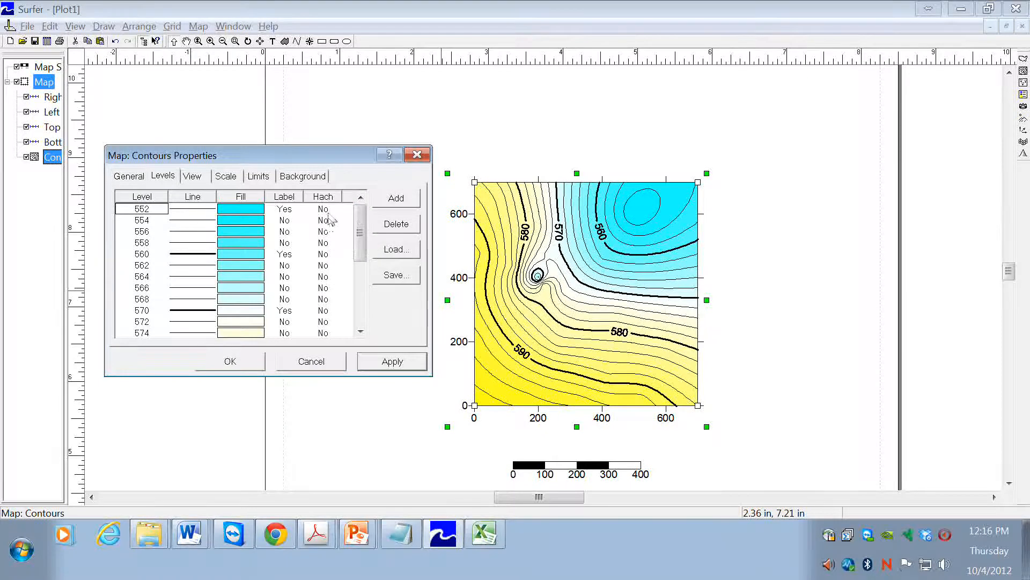
left_click(241, 197)
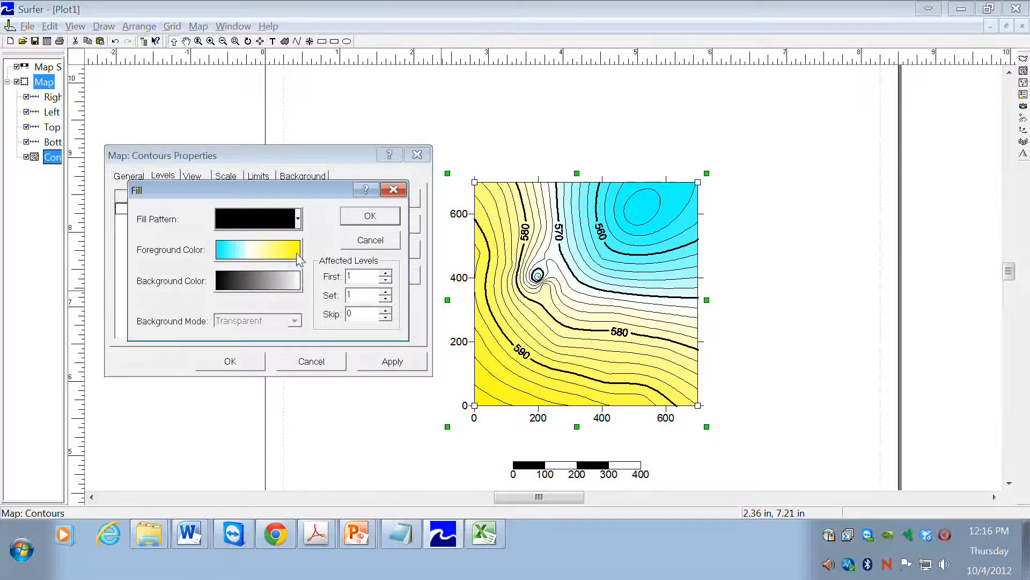
left_click(299, 260)
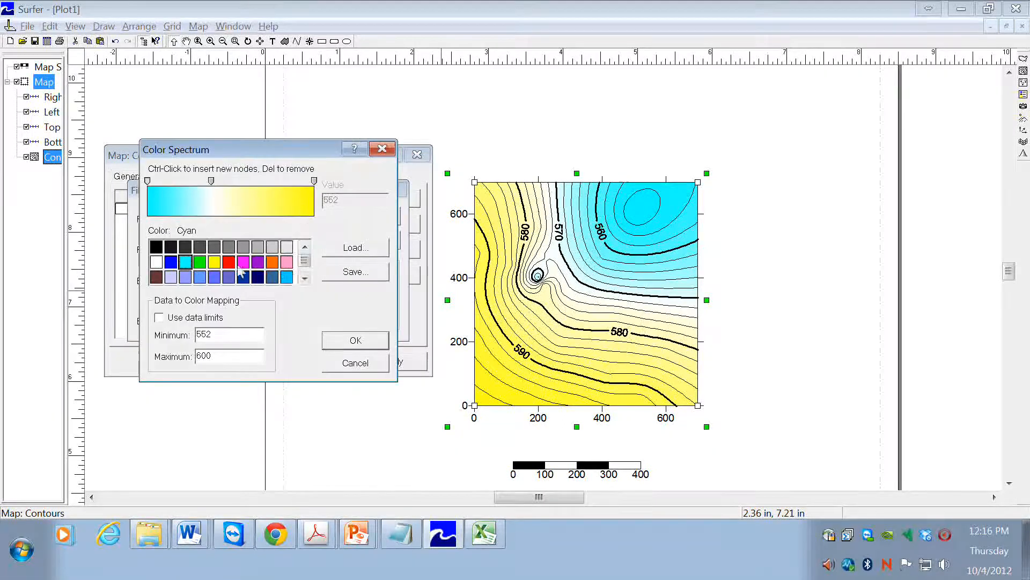
left_click(159, 264)
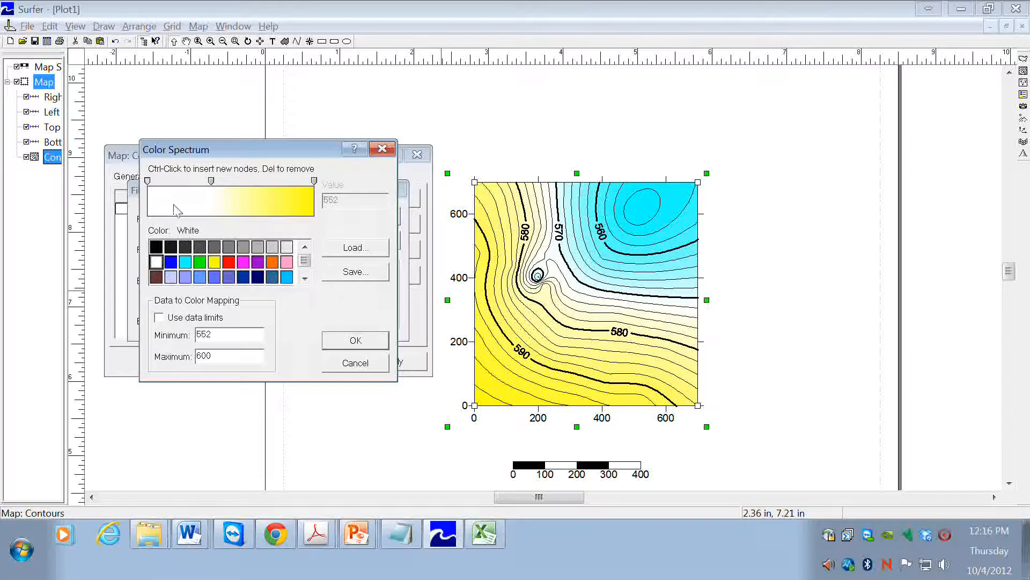
left_click(185, 262)
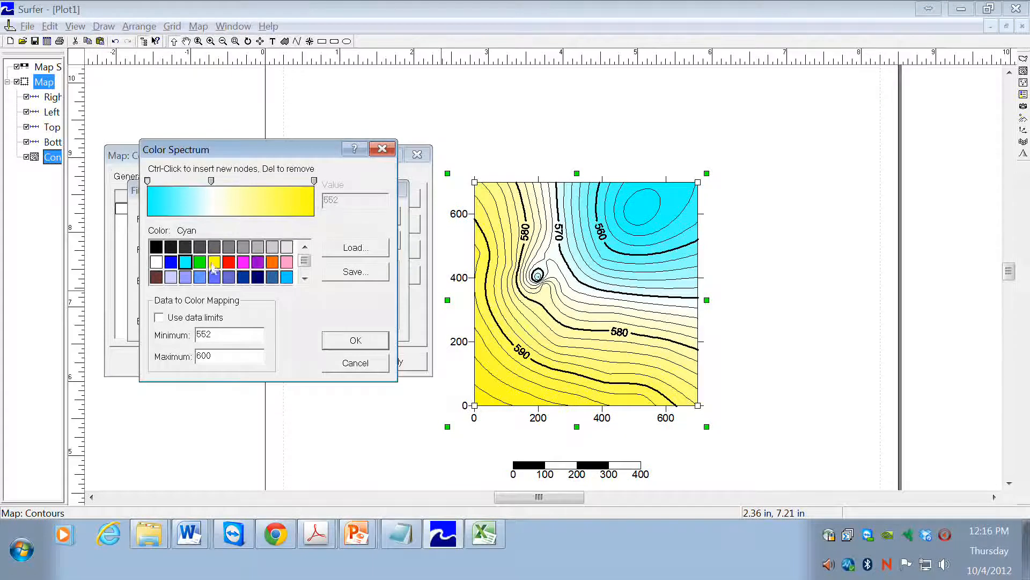
left_click(315, 181)
left_click(156, 262)
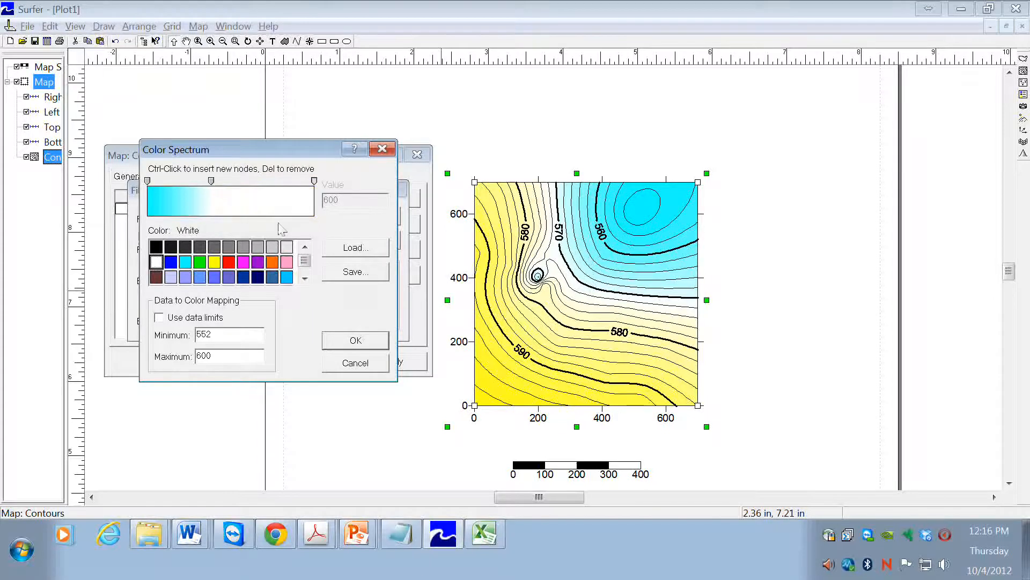
left_click_drag(213, 184, 186, 194)
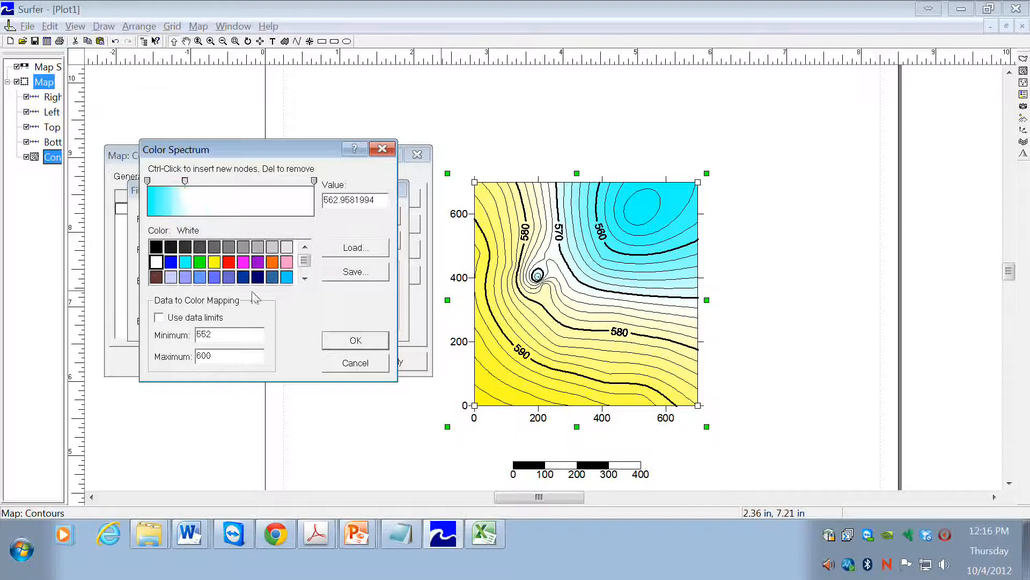
Step: Color the fill spectrum's 552 node red with the middle node white, and apply the fill to the contour map
left_click(229, 263)
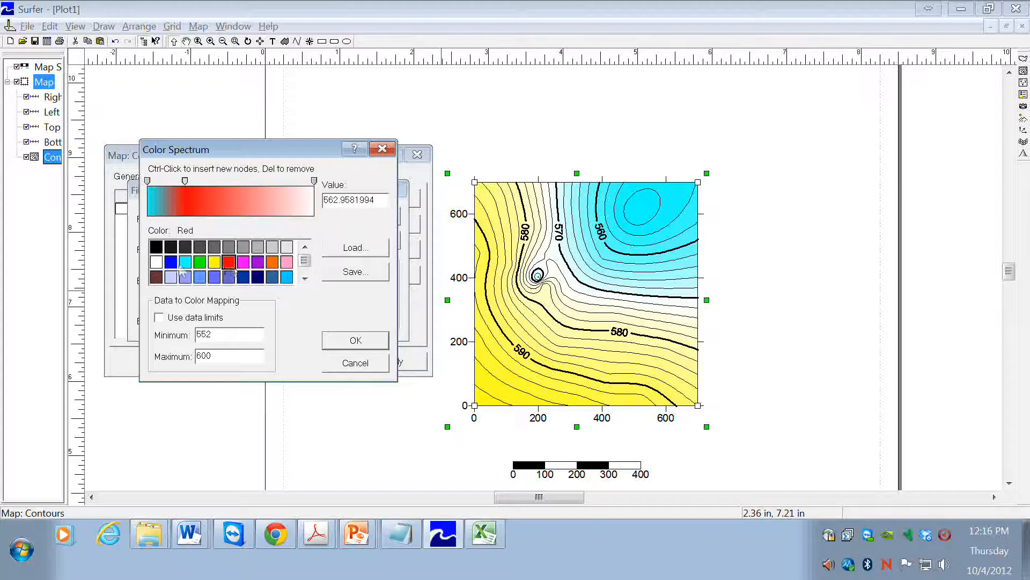
left_click(157, 262)
left_click(148, 182)
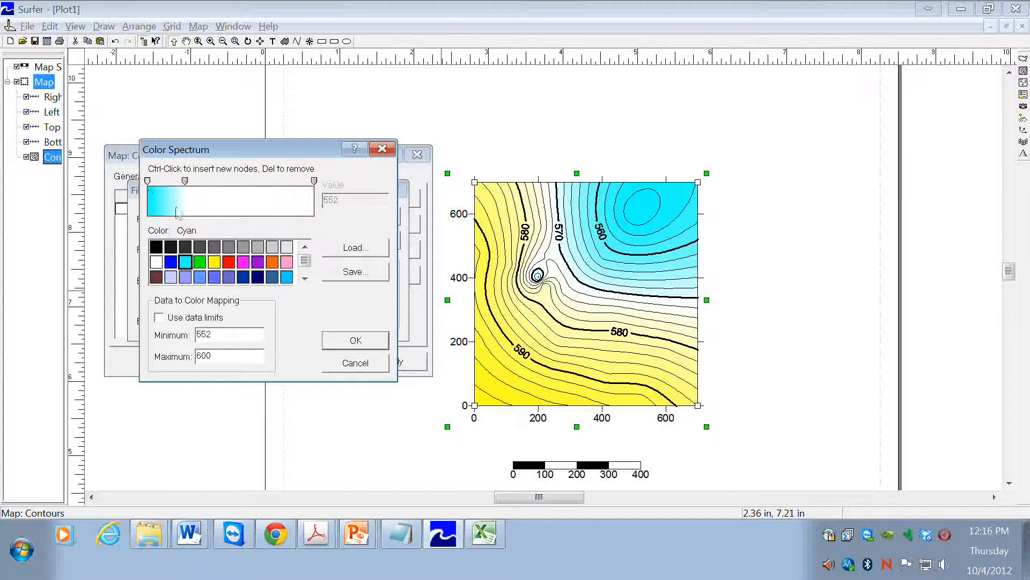
left_click(230, 263)
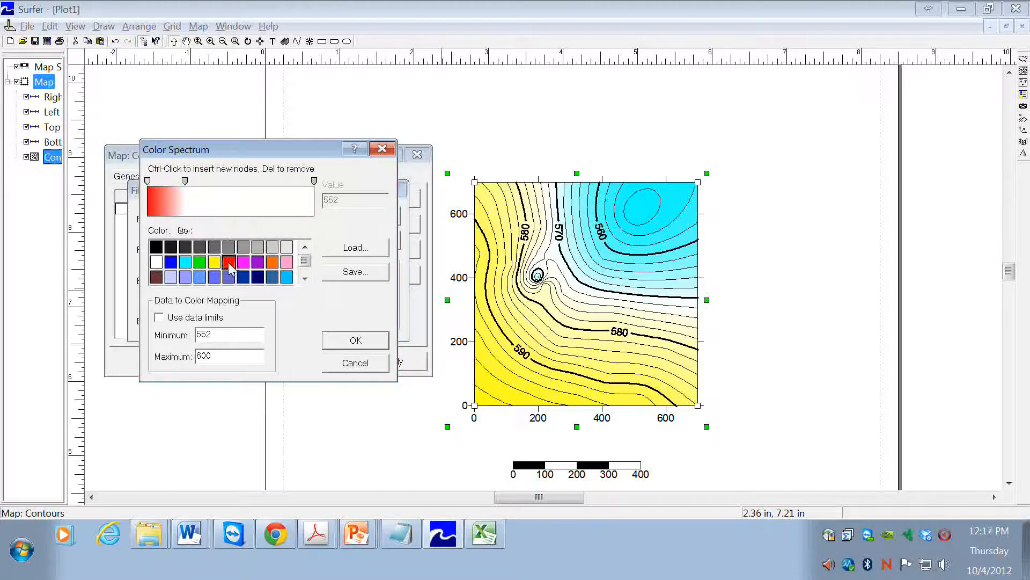
left_click(356, 343)
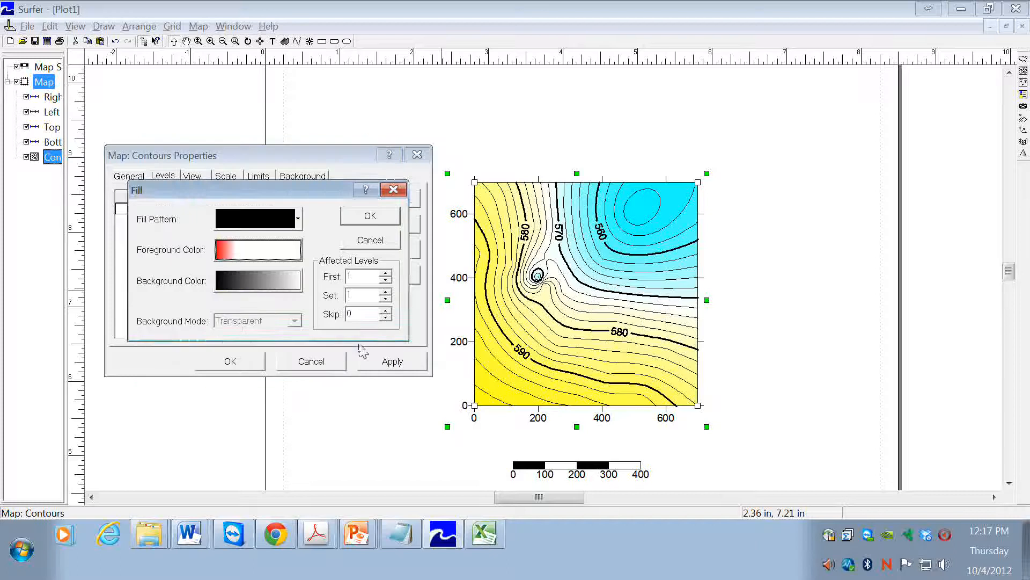
left_click(368, 217)
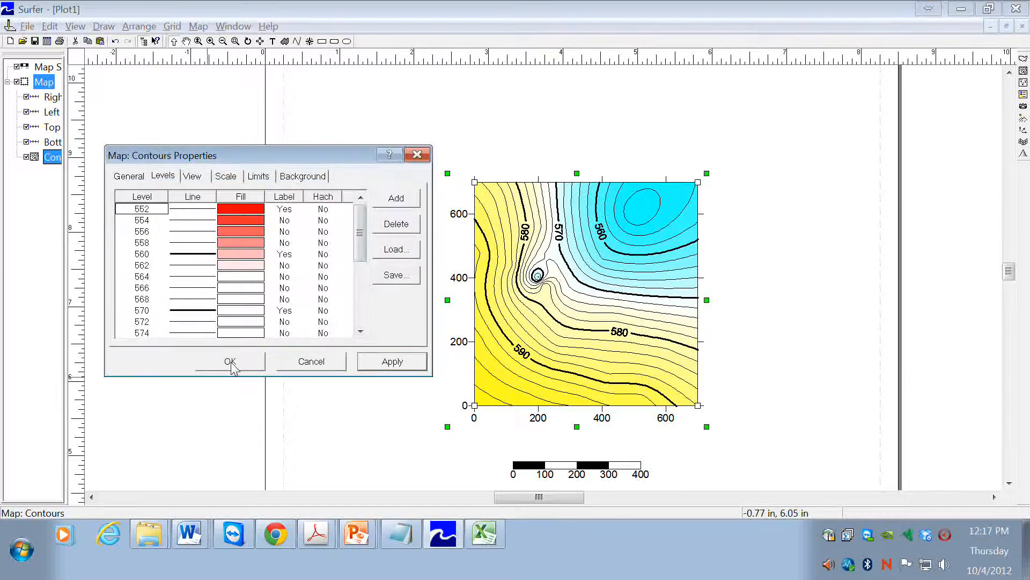
left_click(408, 363)
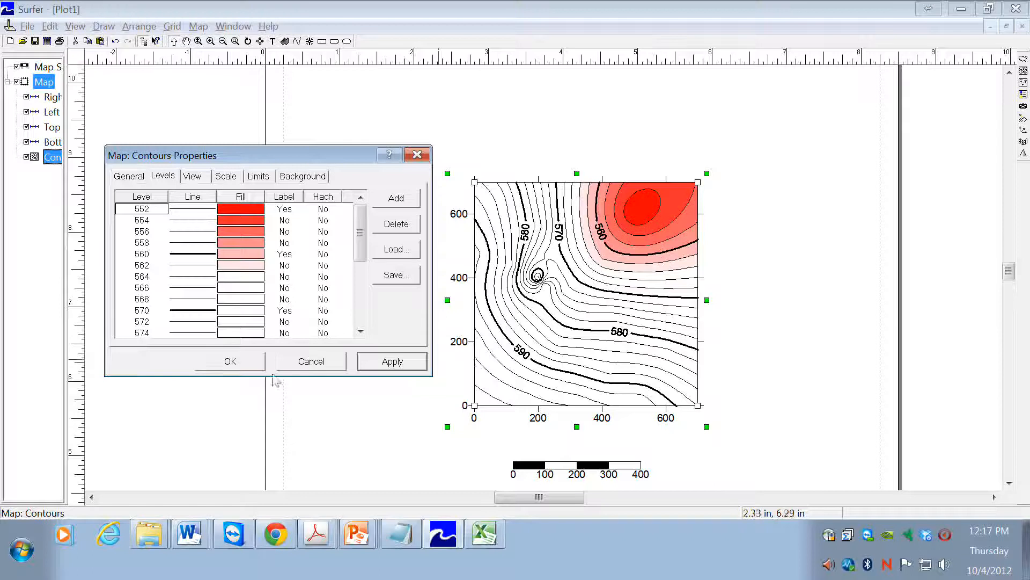
left_click(225, 371)
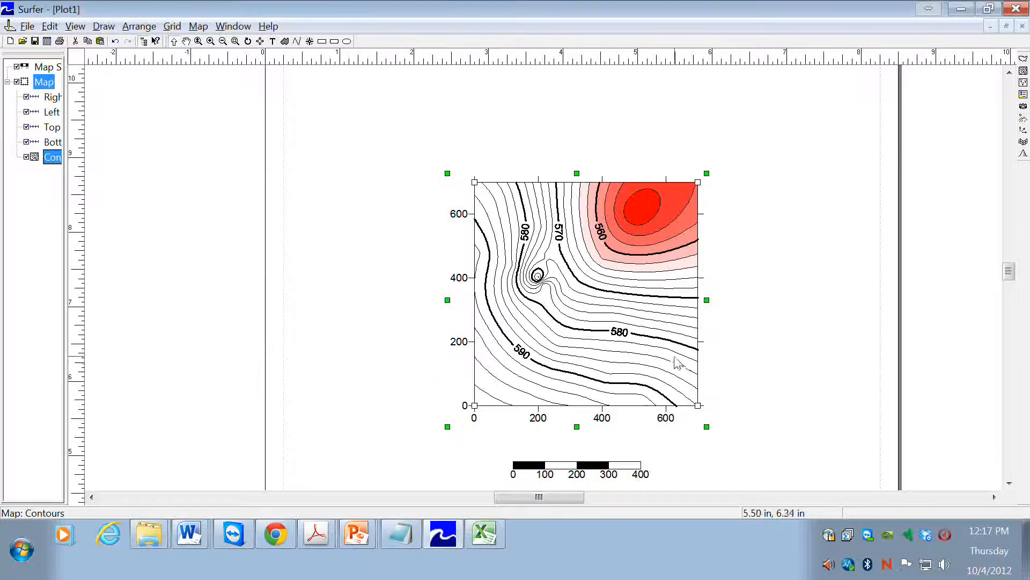
Step: Move the contour map up the page by about 1 in, away from the scale bar
left_click_drag(675, 360, 660, 281)
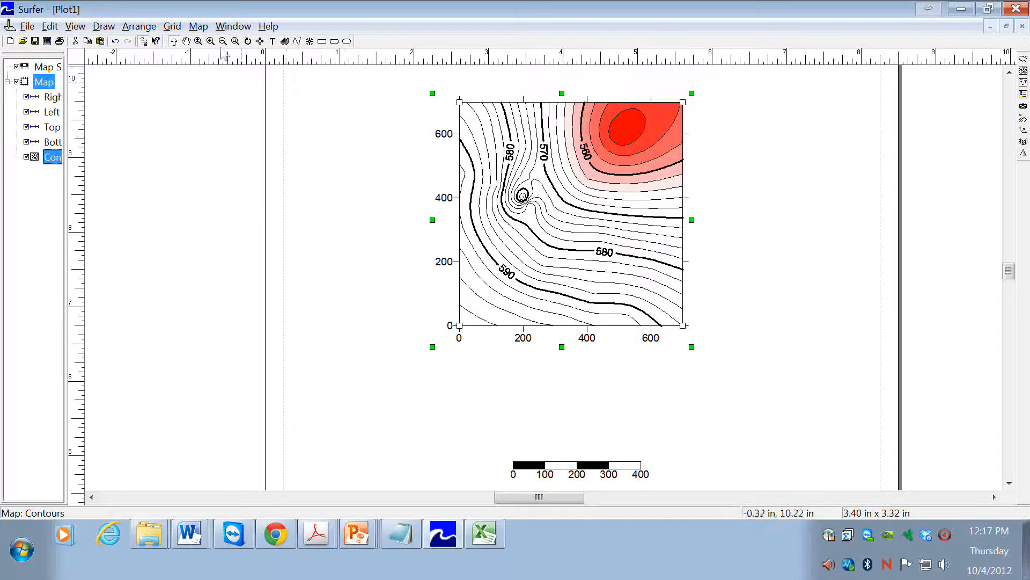
left_click(198, 26)
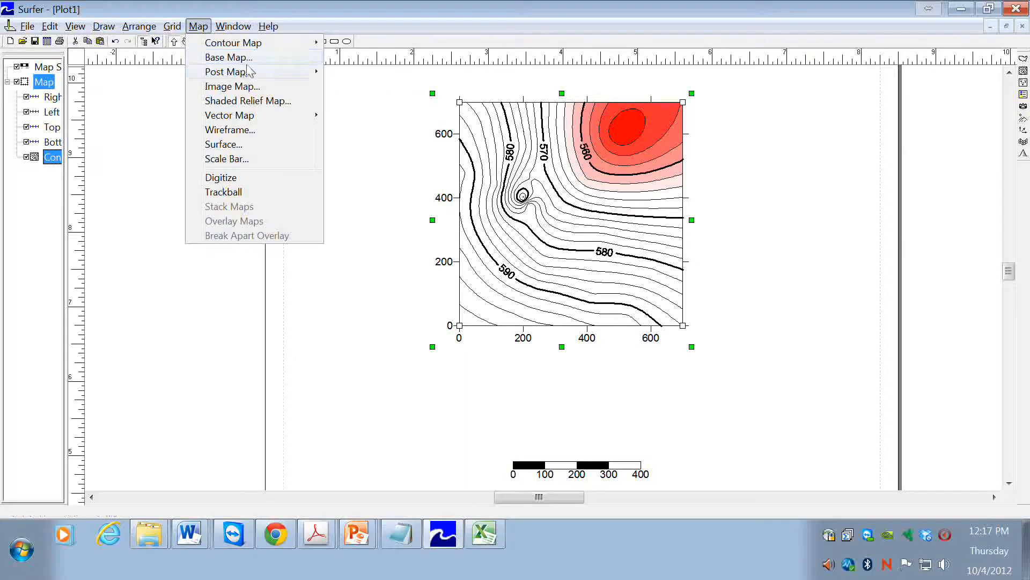
mouse_move(250, 71)
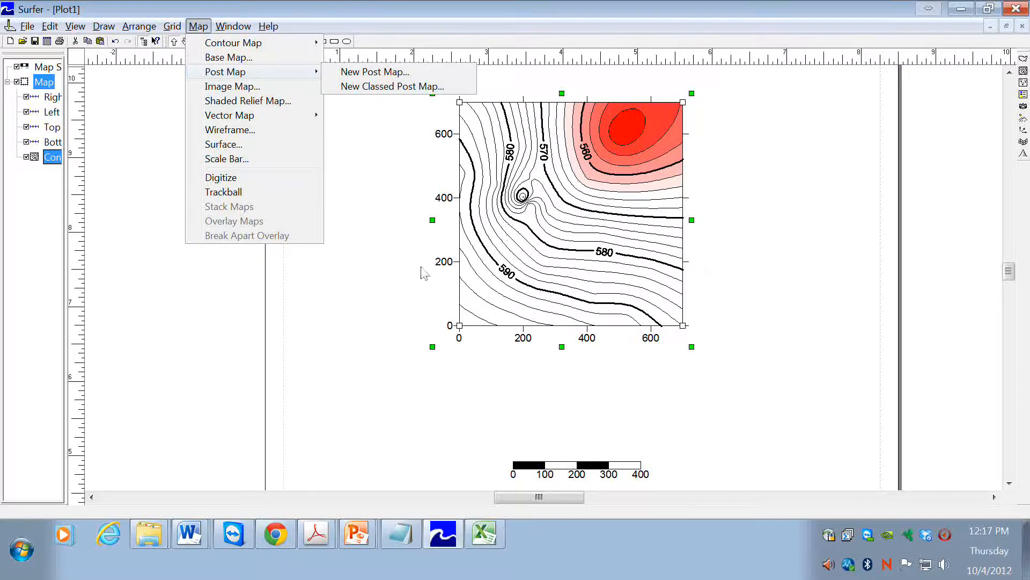
left_click(345, 301)
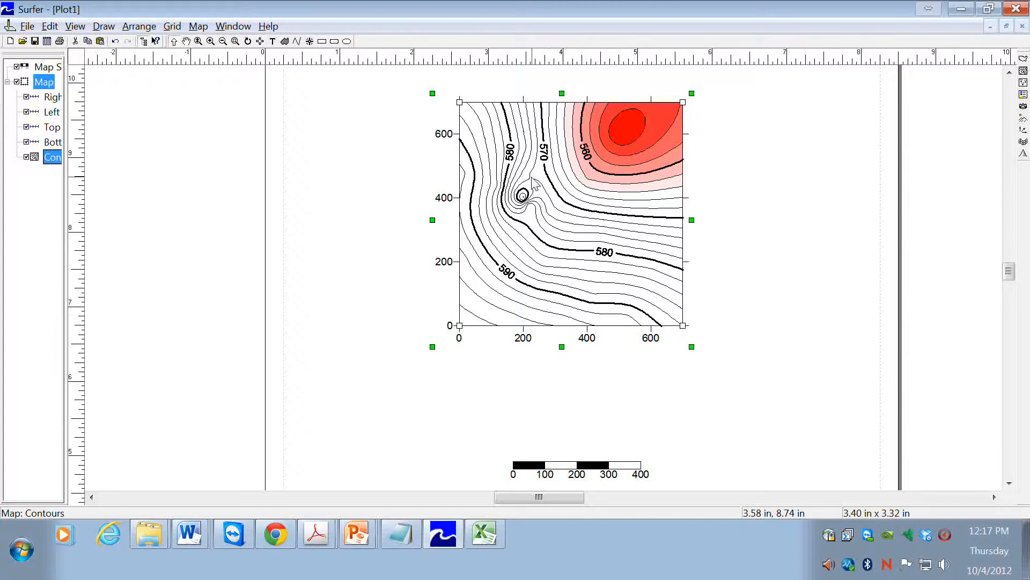
Step: Create a new post map from examplesite.xls and move it to the left of the contour map
left_click(198, 26)
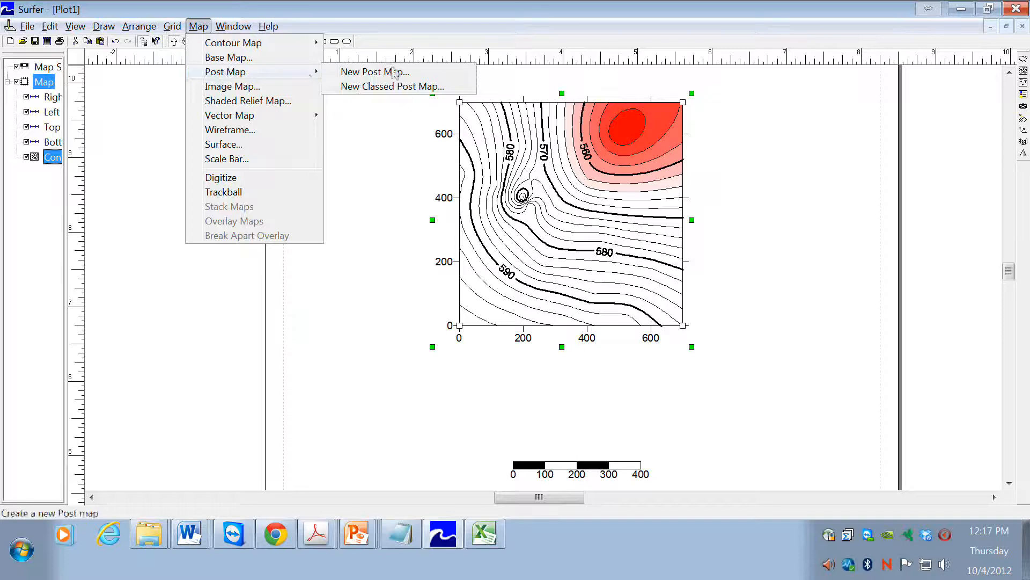
left_click(394, 74)
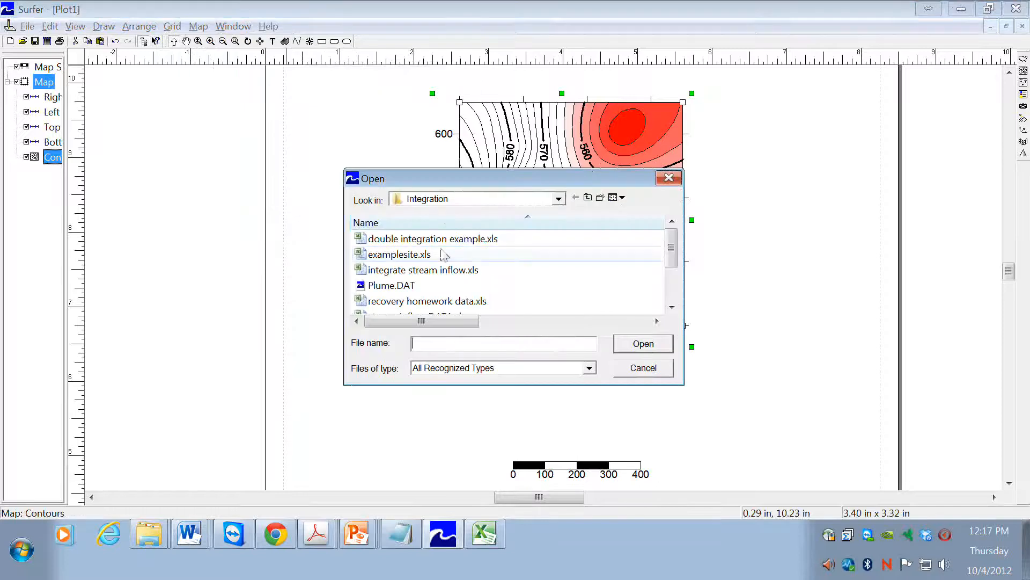
left_click(424, 257)
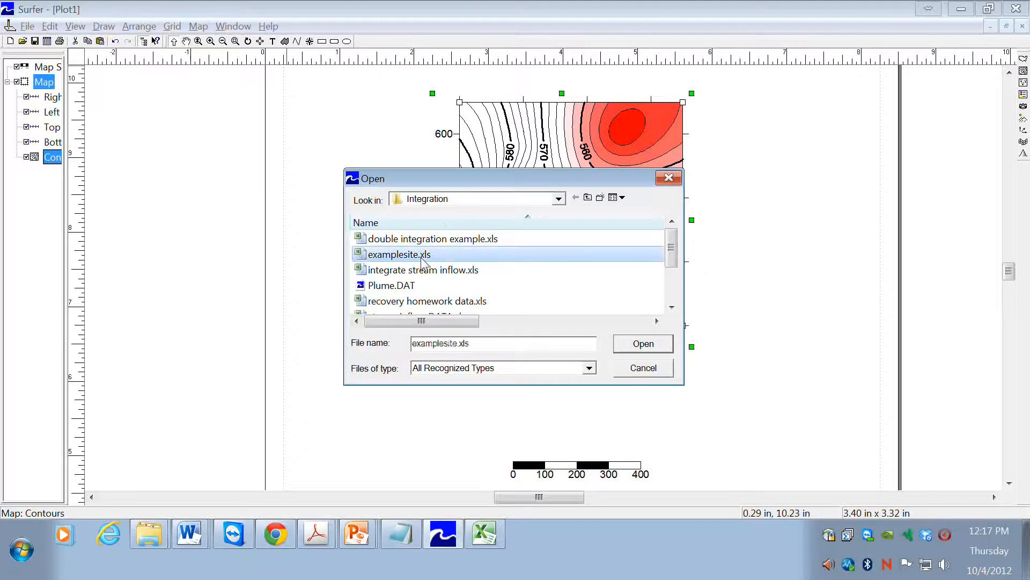
double_click(421, 256)
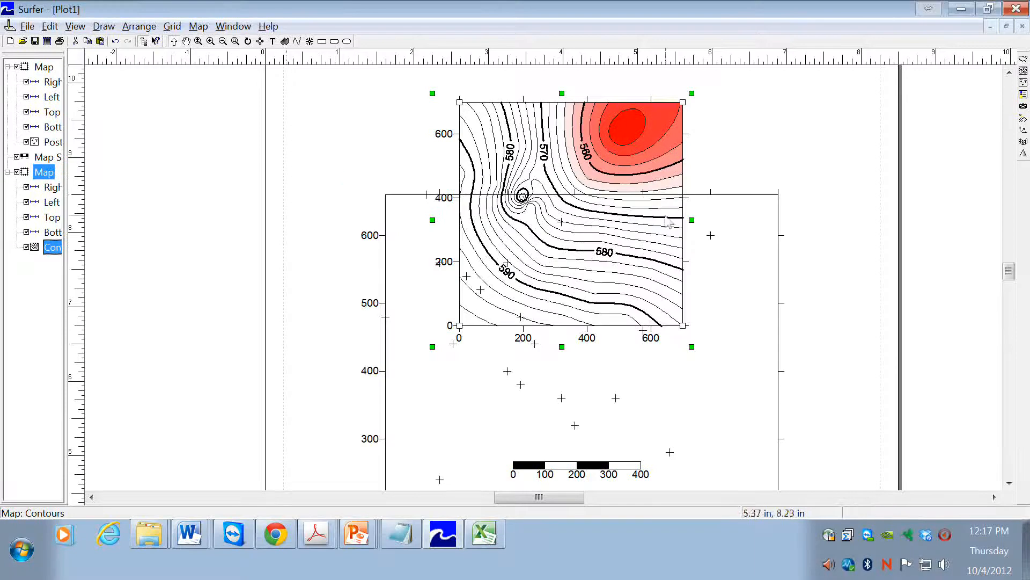
left_click_drag(711, 194, 456, 119)
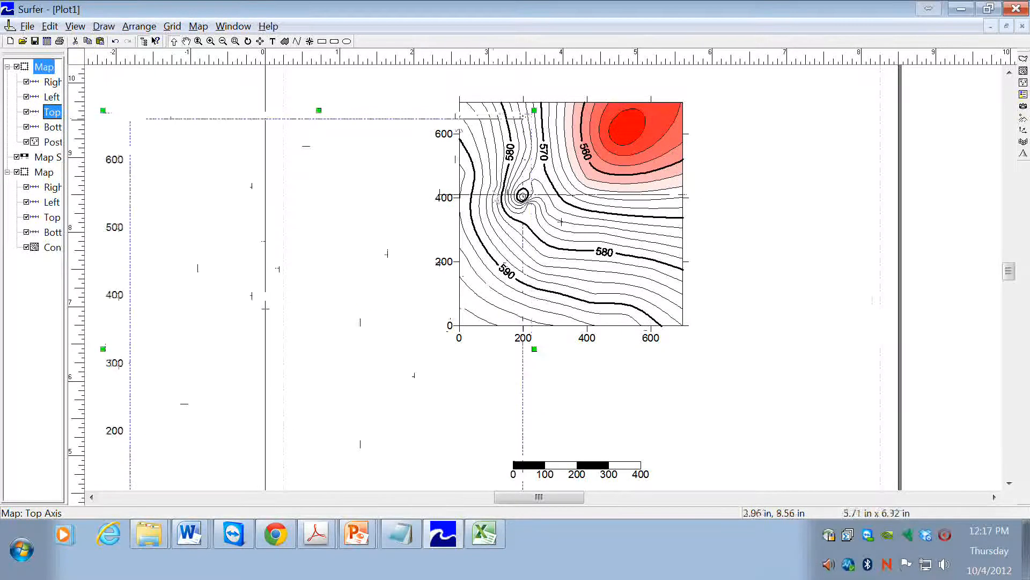
left_click_drag(428, 307, 428, 306)
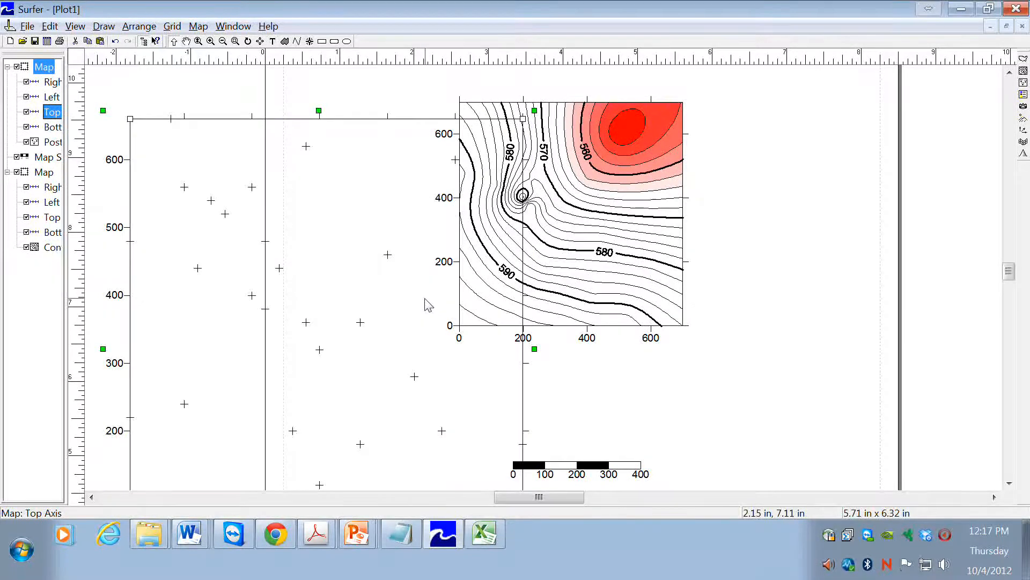
Step: Label the post map points with worksheet Column G: ID and apply the labels
left_click(415, 379)
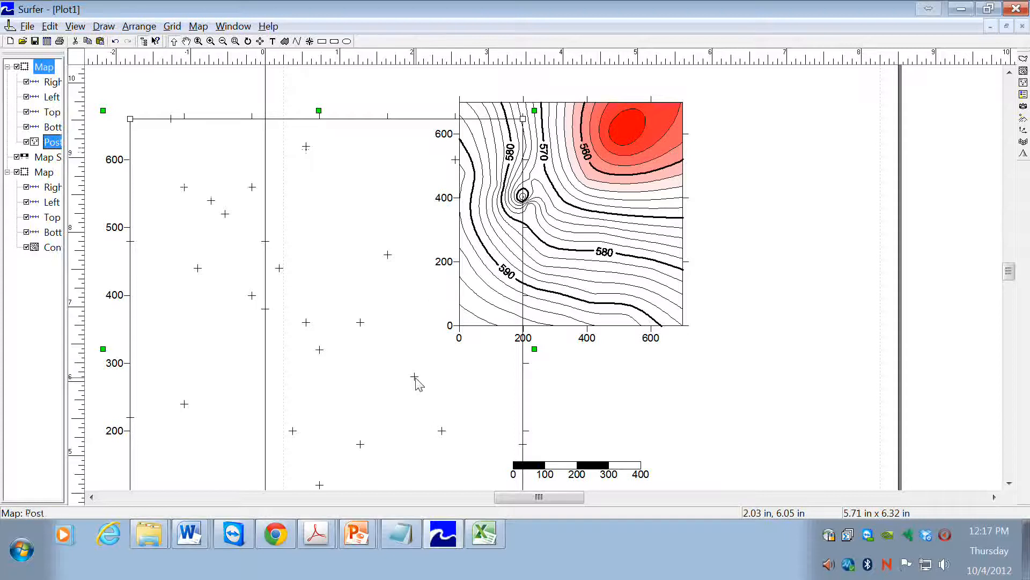
right_click(416, 379)
left_click(454, 374)
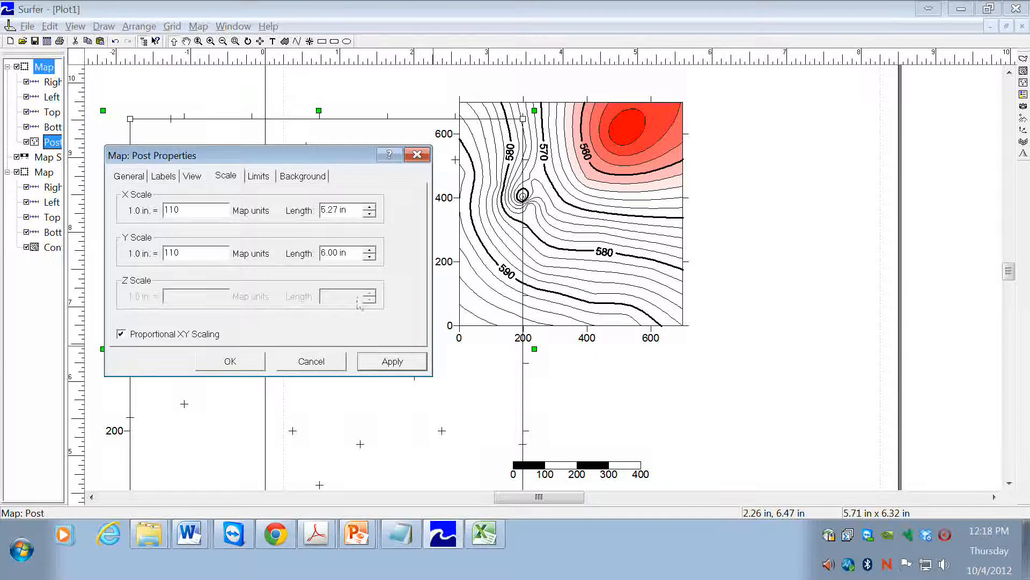
left_click(163, 176)
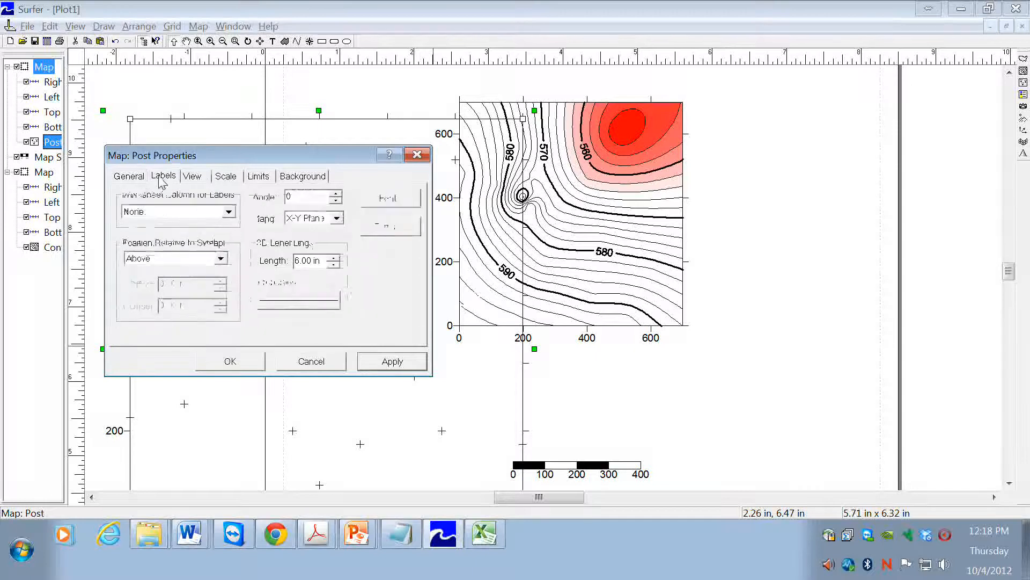
left_click(228, 212)
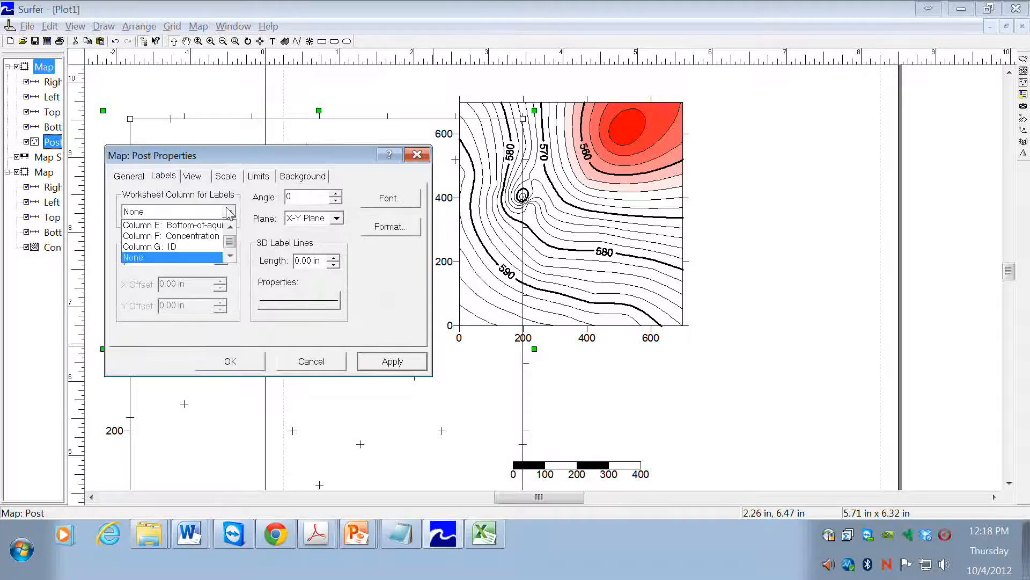
left_click(161, 246)
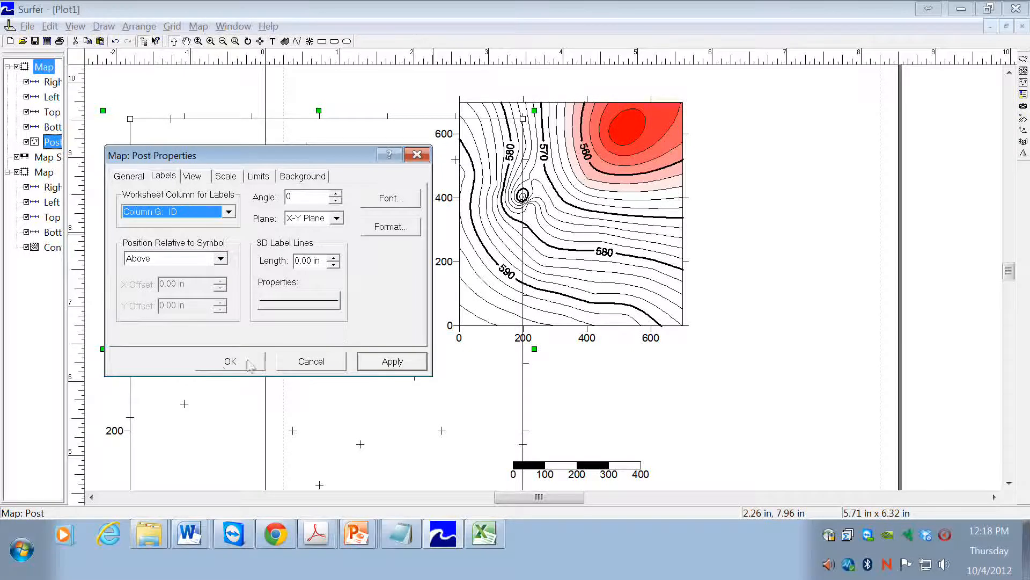
left_click(392, 365)
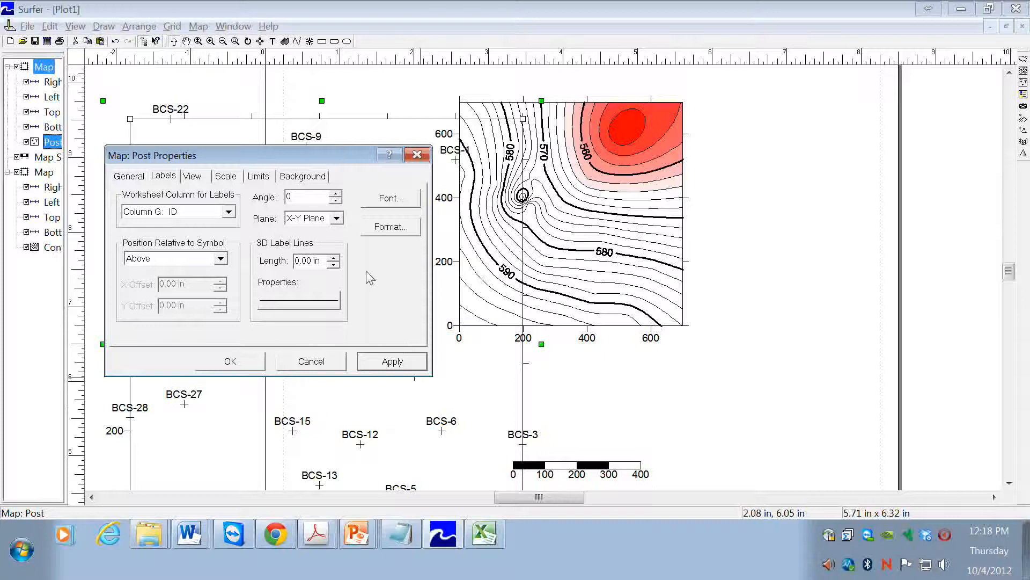
Step: Reduce the post map label font size to 6 points
left_click(384, 199)
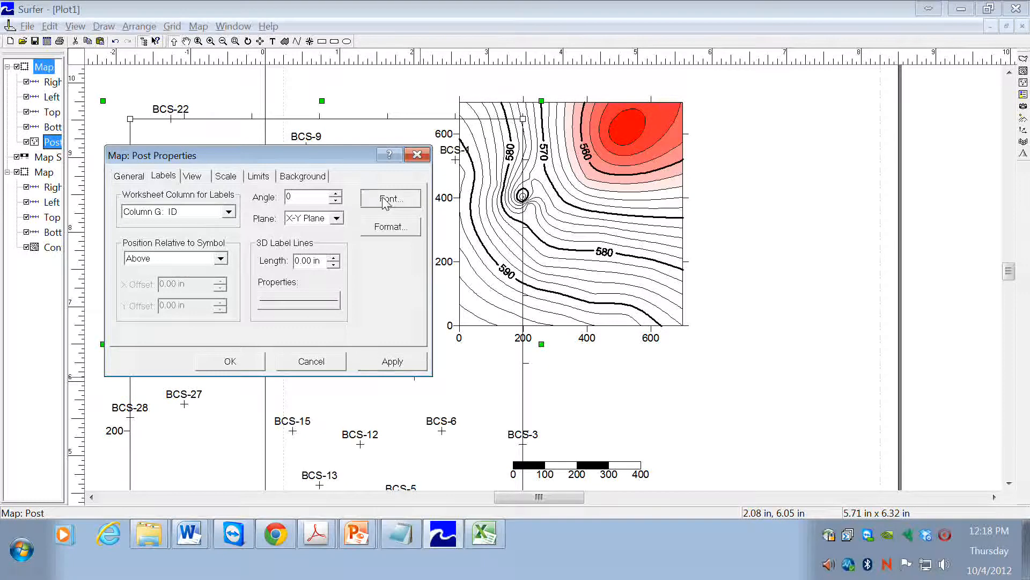
left_click(298, 233)
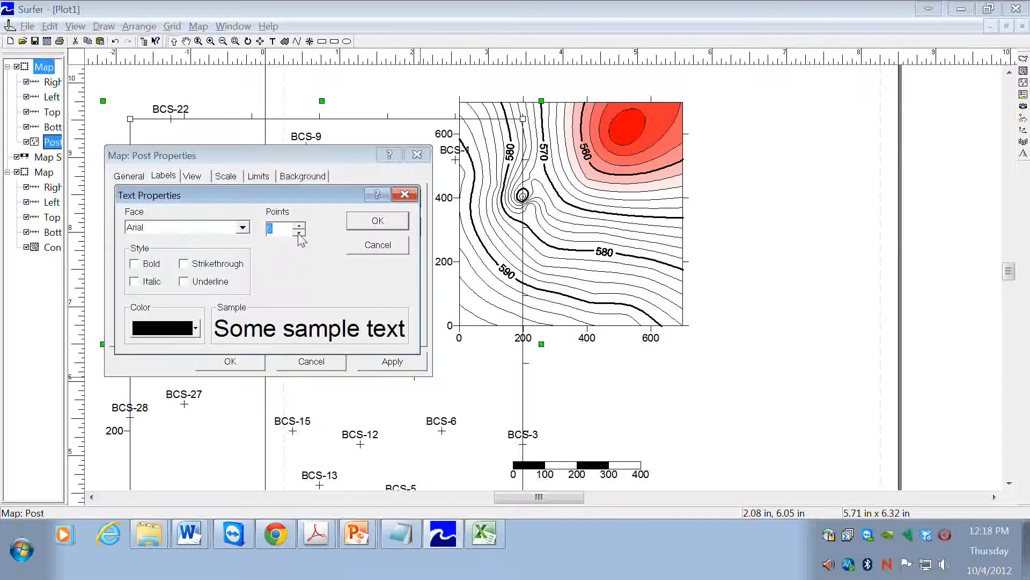
left_click(378, 222)
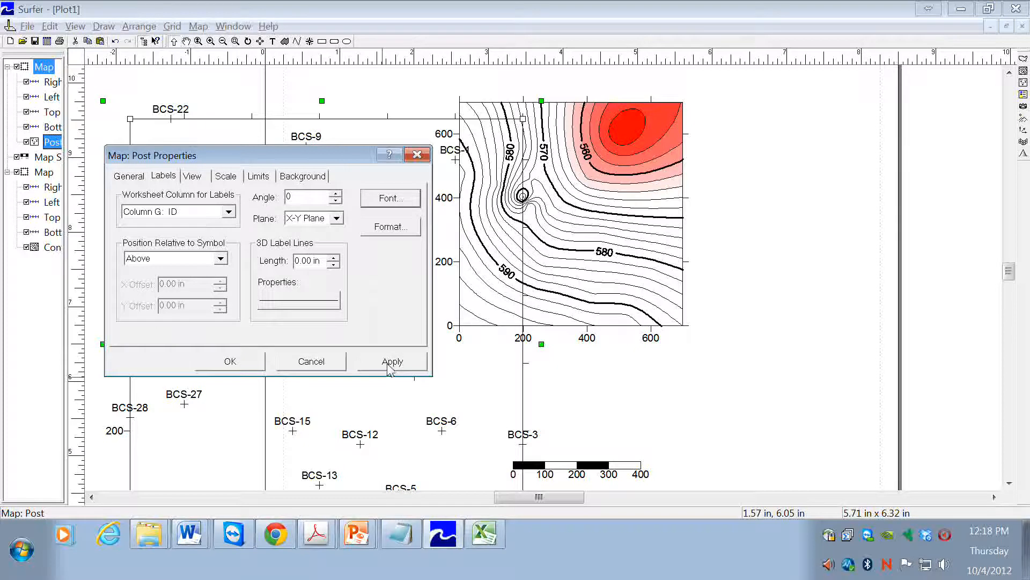
Step: Change the post map's default symbol to the thick solid plus, symbol Number 2, and apply it
left_click(130, 177)
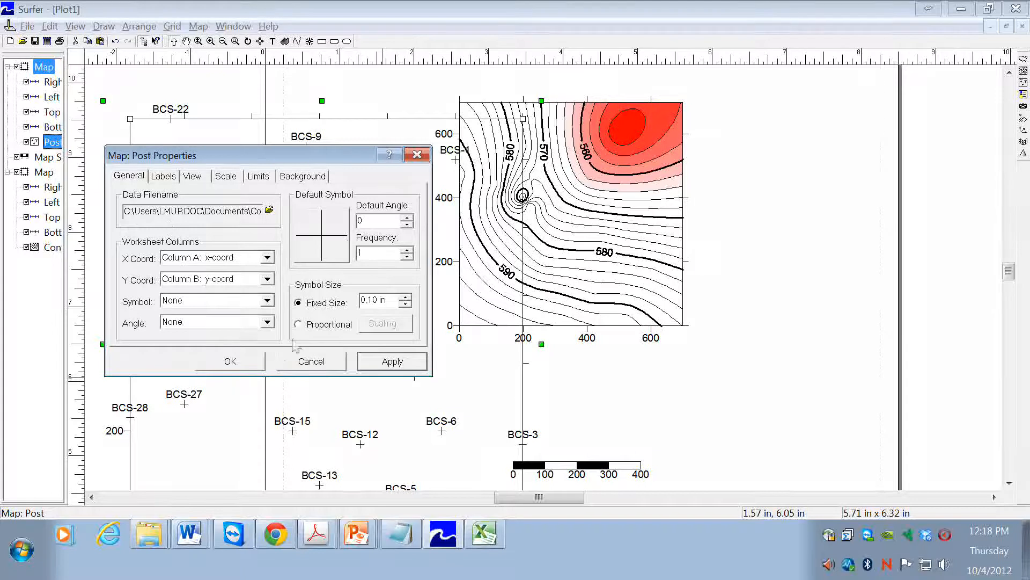
left_click(344, 240)
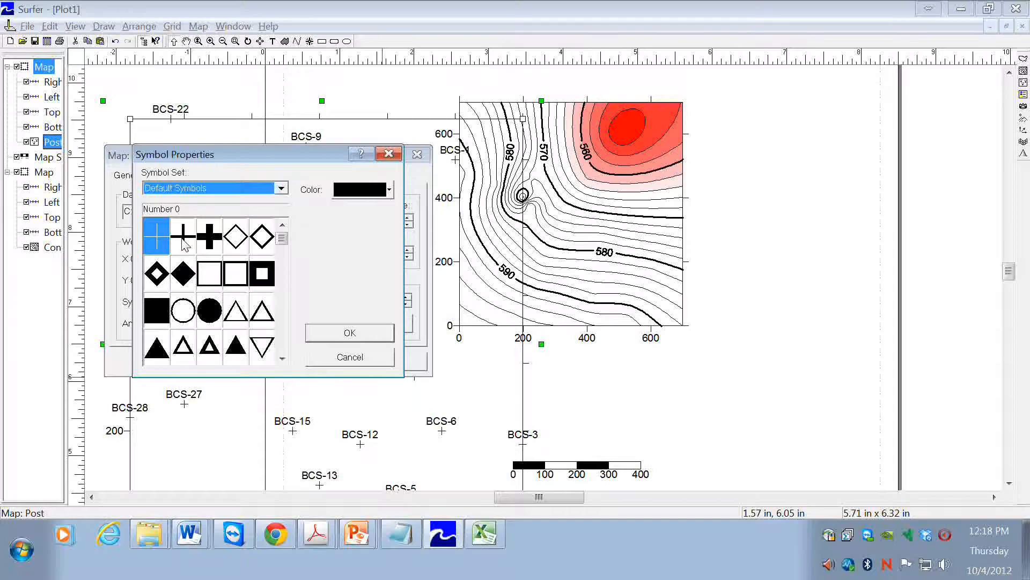
left_click(210, 237)
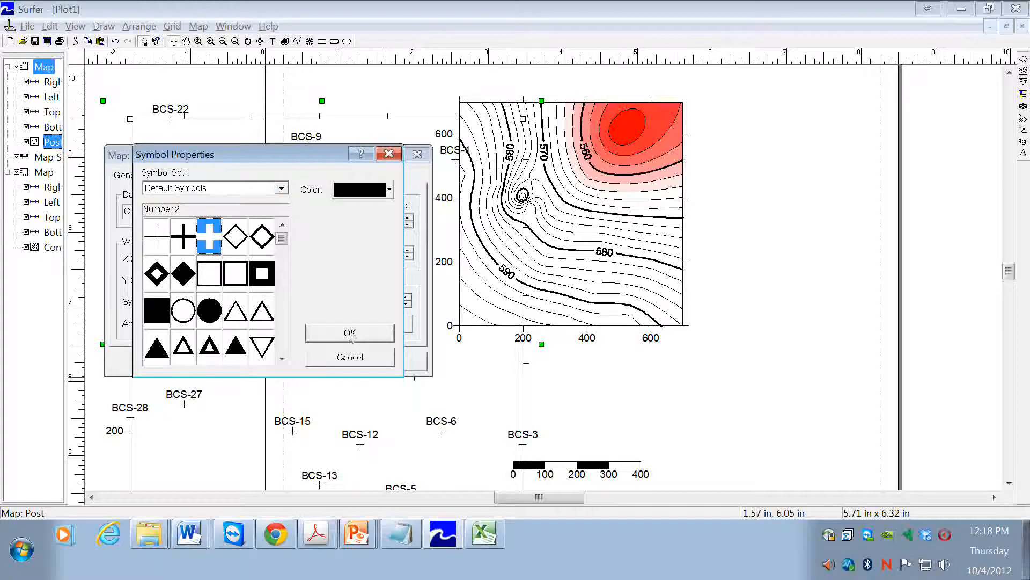
left_click(350, 334)
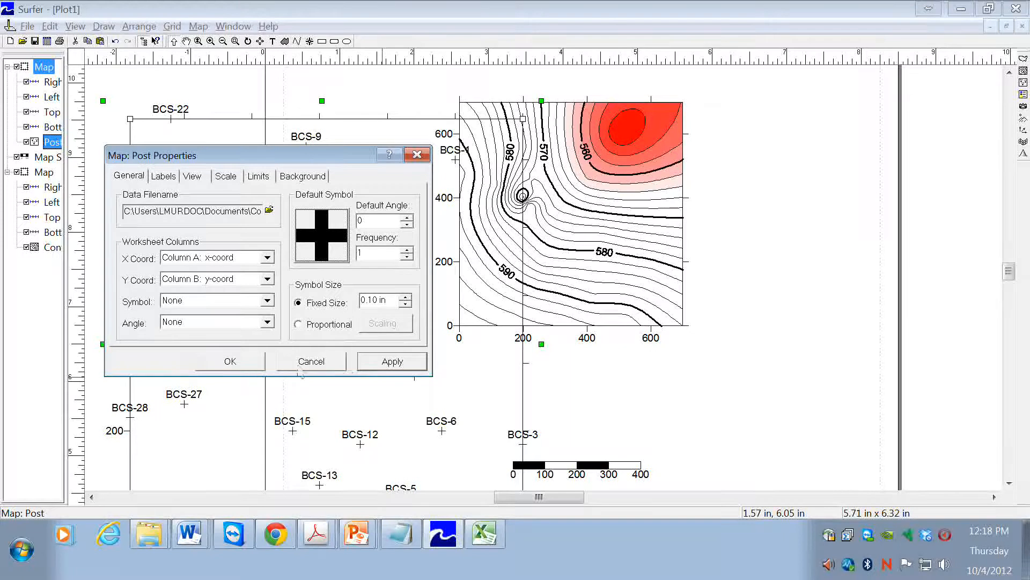
left_click(393, 362)
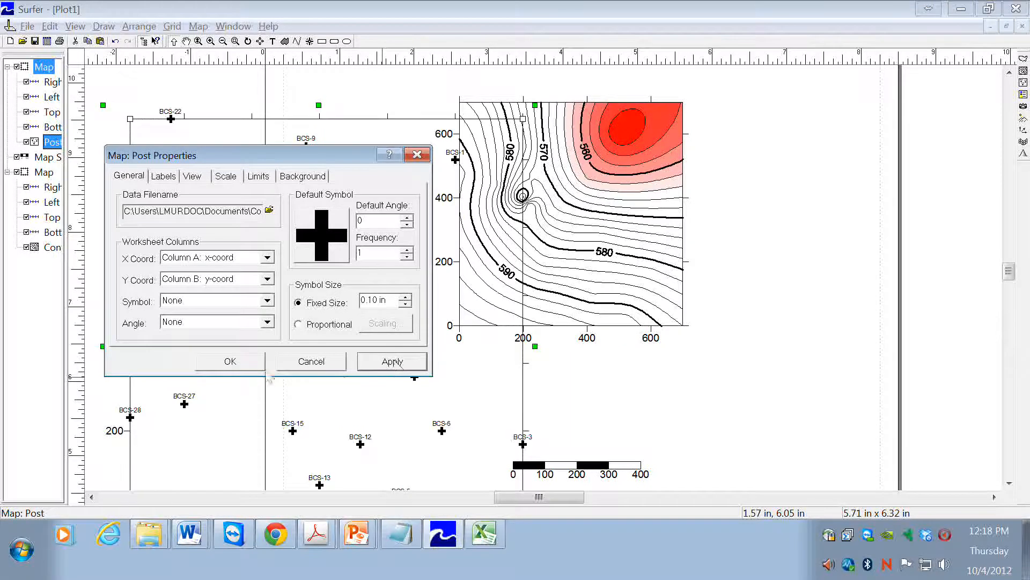
left_click(231, 362)
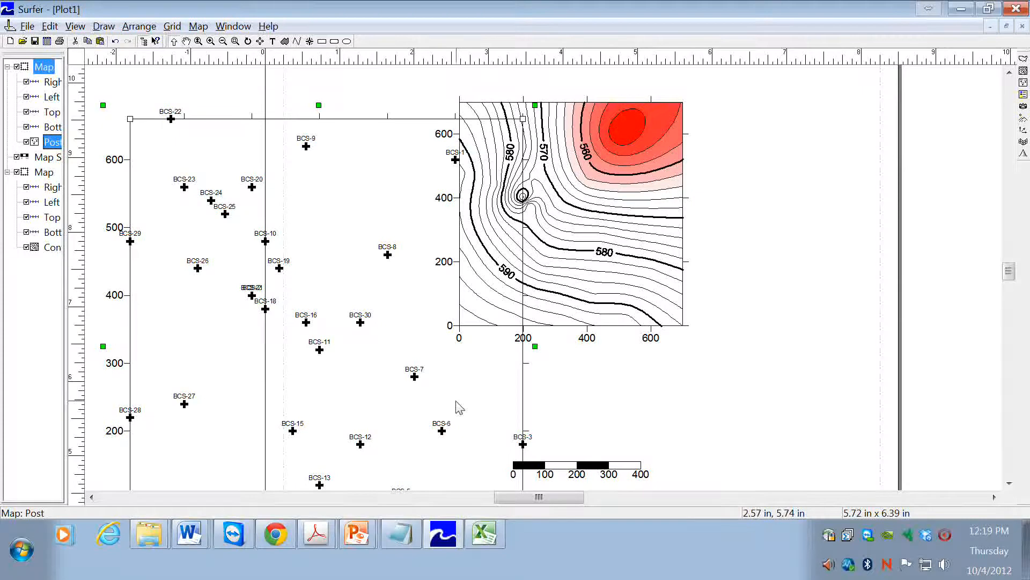
Step: Overlay the post map and the contour map into a single map
left_click(600, 309, "shift")
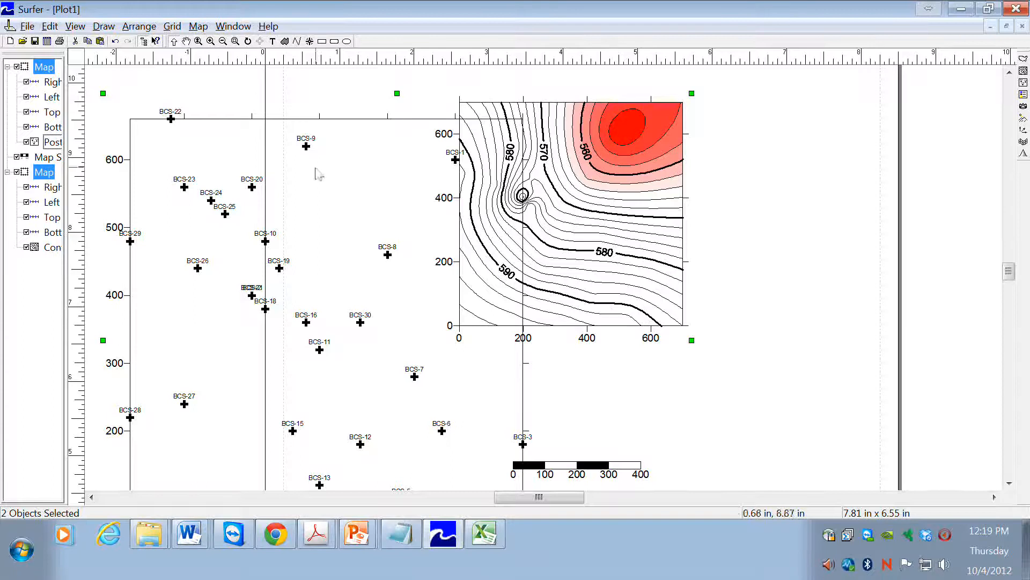
left_click(198, 26)
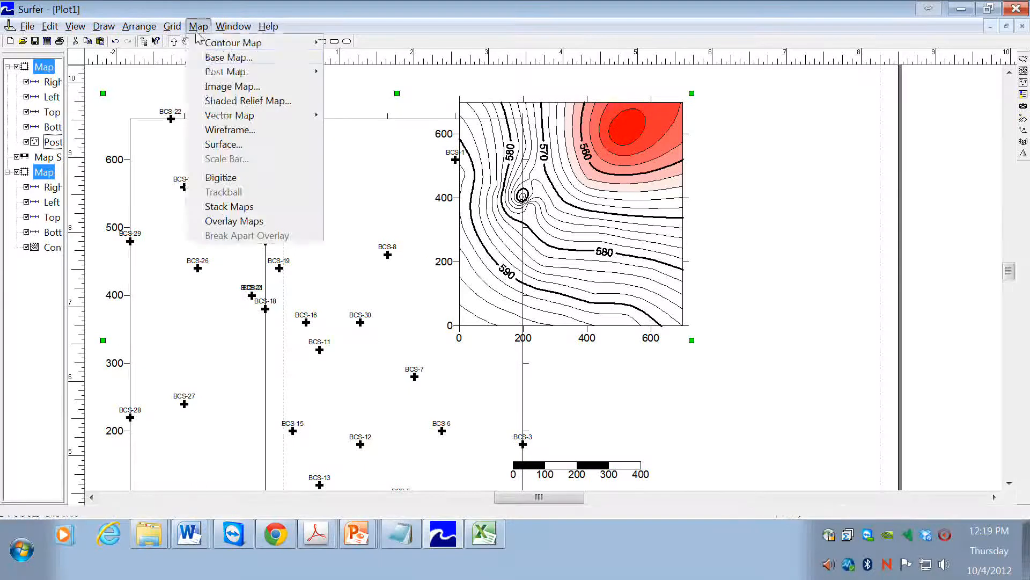
left_click(247, 226)
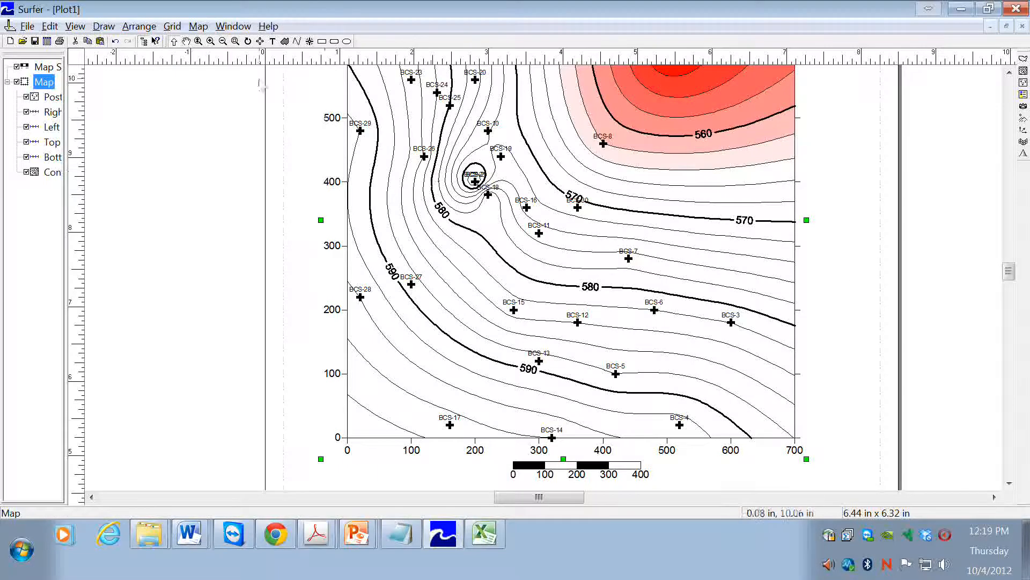
Step: Set the overlaid map's X and Y lengths to 3.50 in and move it about 1 in to the left on the page
left_click(223, 40)
left_click(477, 210)
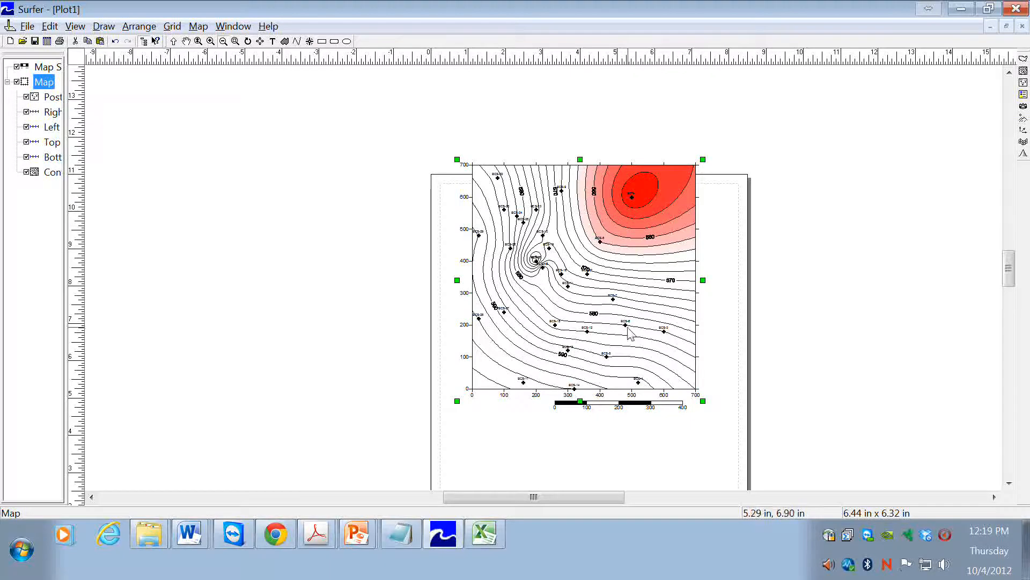
left_click(173, 42)
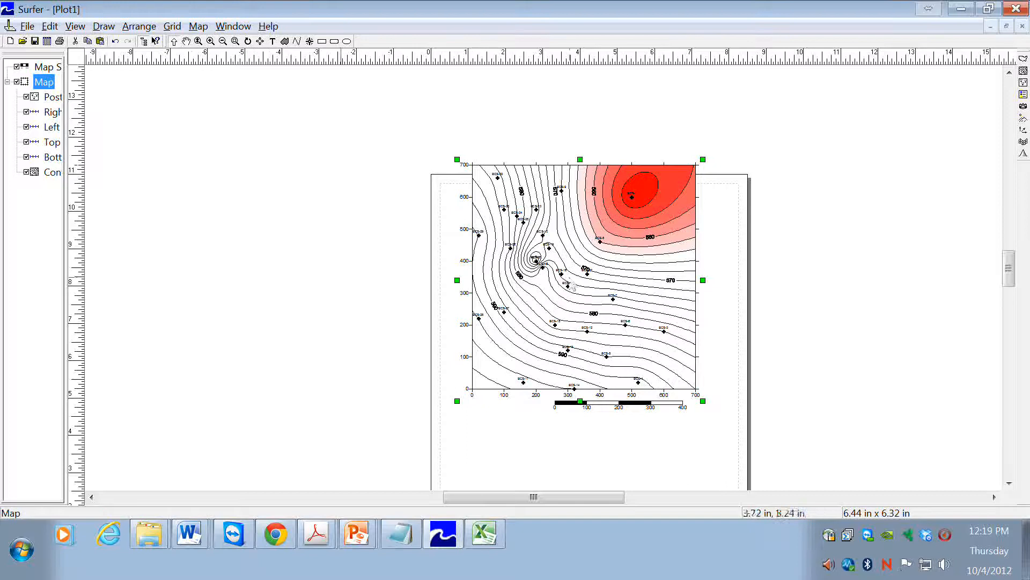
right_click(569, 331)
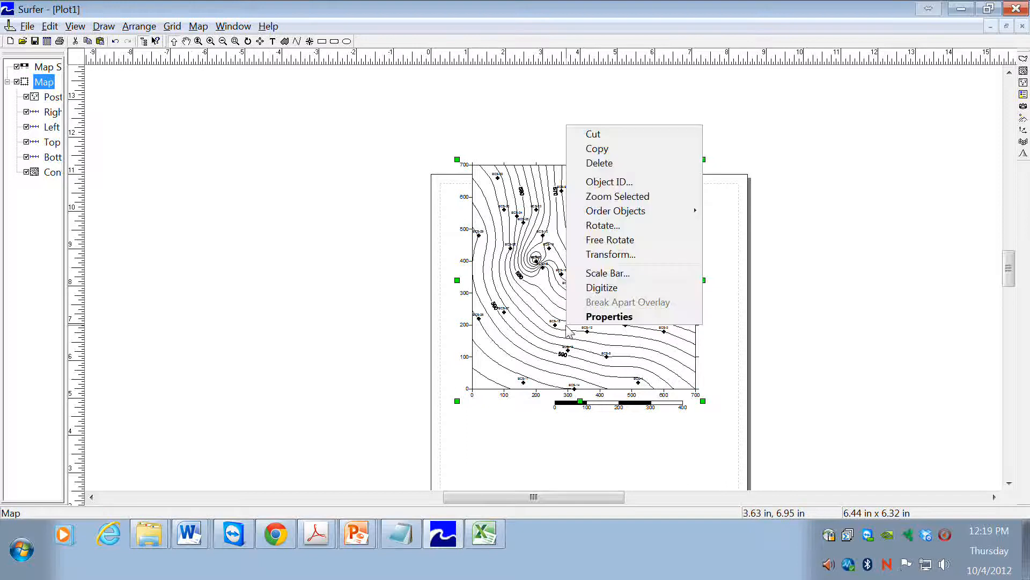
left_click(585, 316)
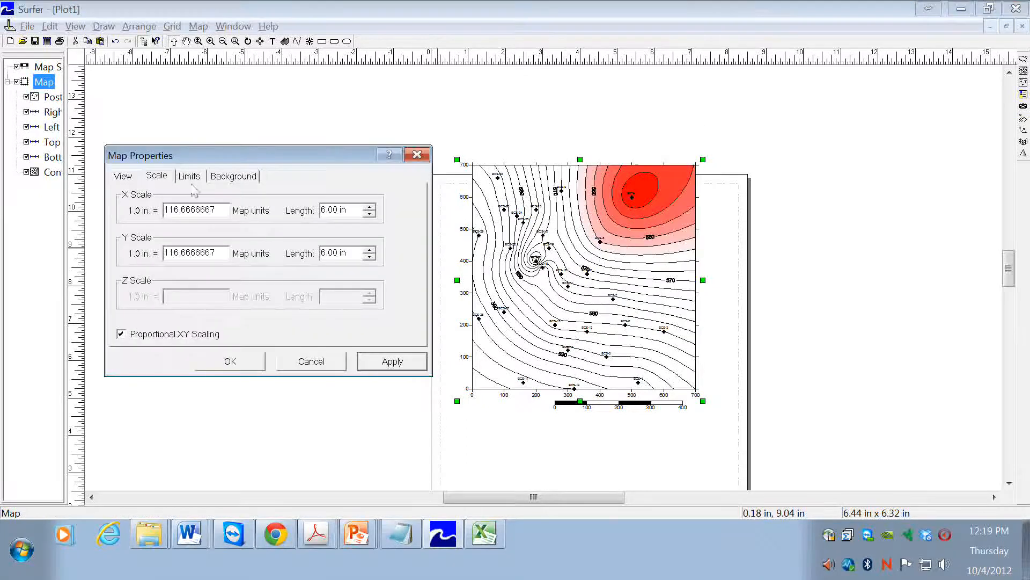
left_click(370, 214)
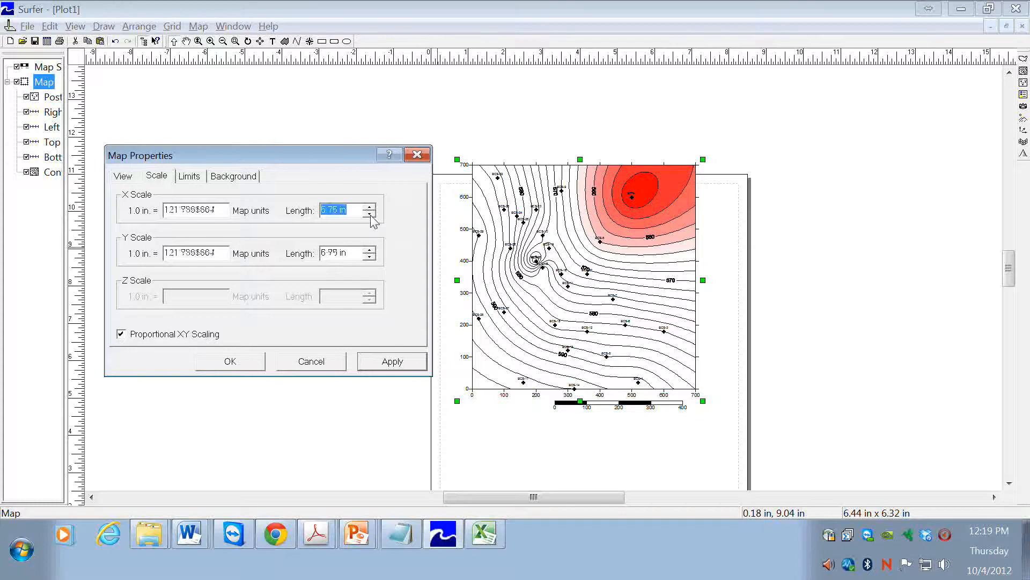
left_click(369, 214)
left_click(370, 214)
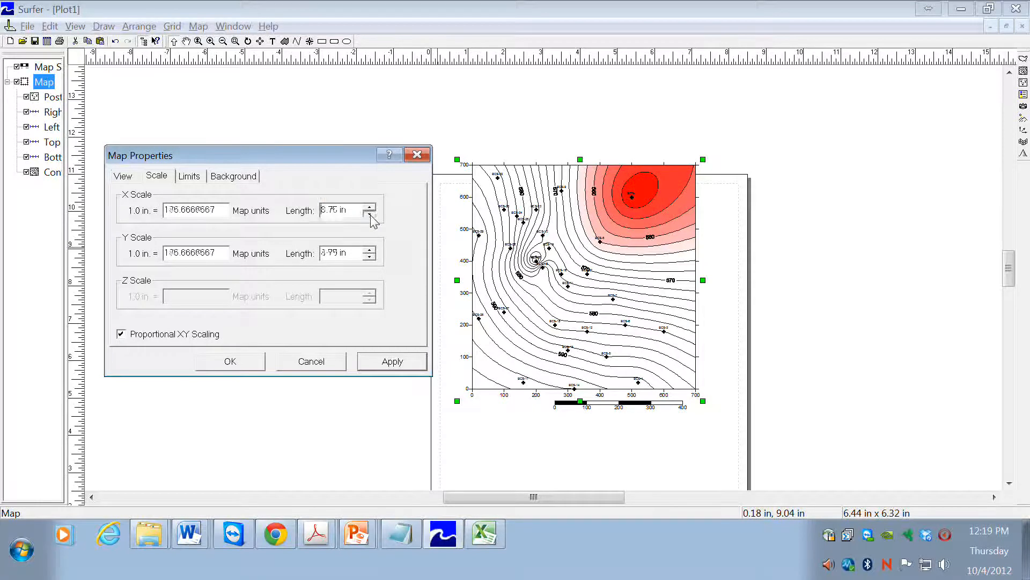
left_click(370, 214)
left_click(402, 366)
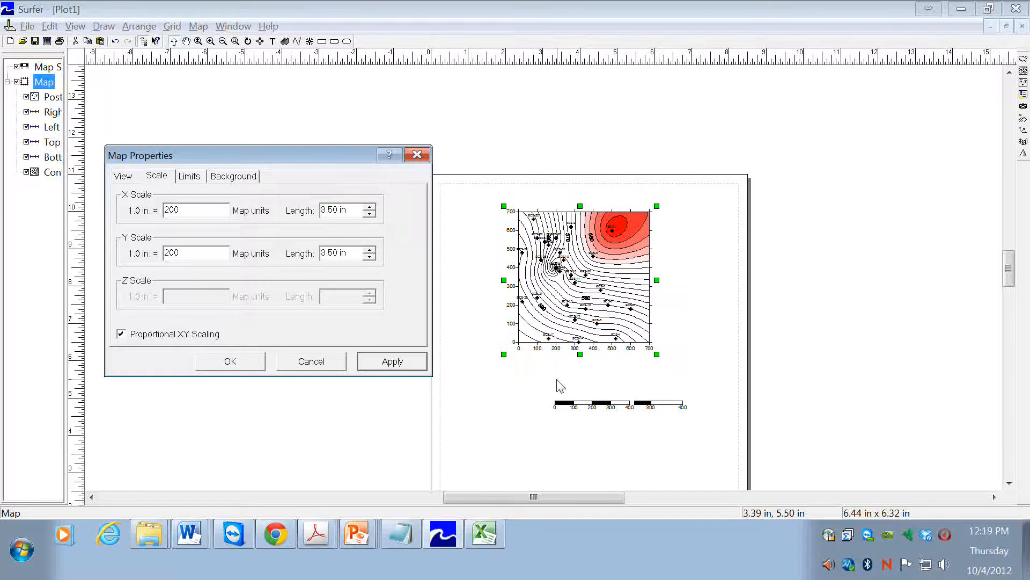
left_click(234, 369)
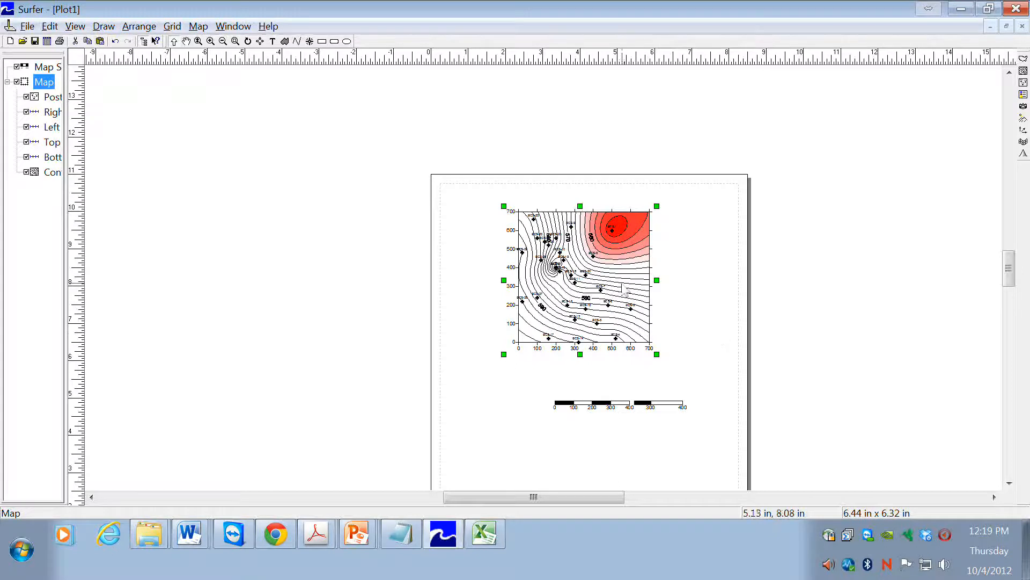
left_click_drag(623, 291, 681, 290)
key("ctrl+z")
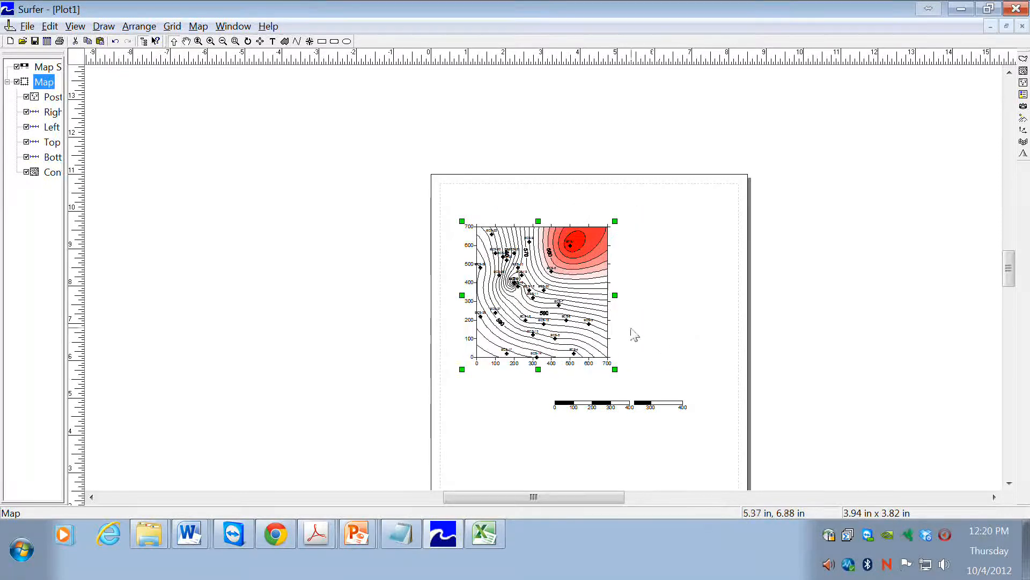
Step: Change the post map's default symbol to the open circle with an inscribed cross and apply it
double_click(571, 318)
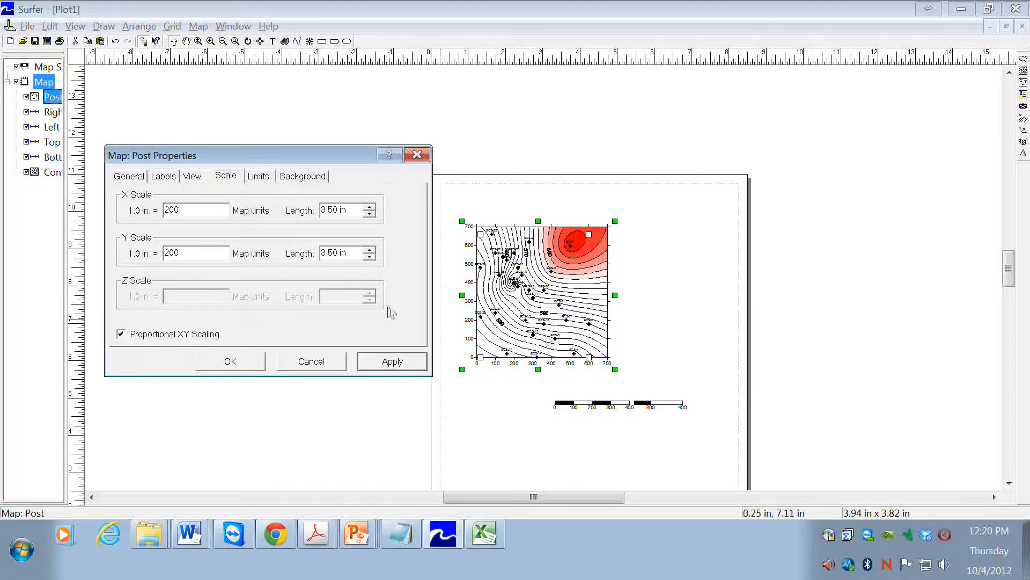
left_click(130, 177)
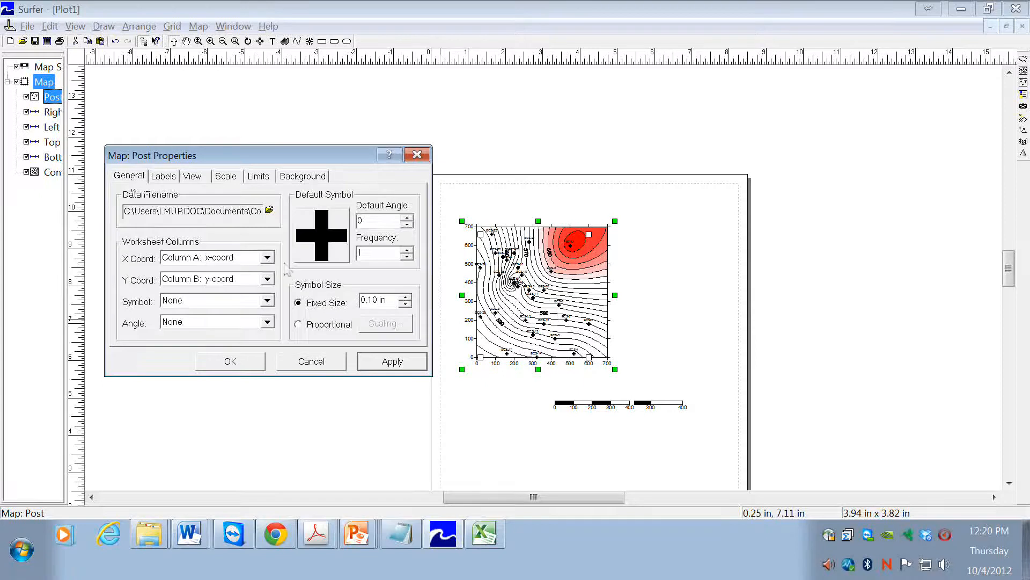
left_click(328, 258)
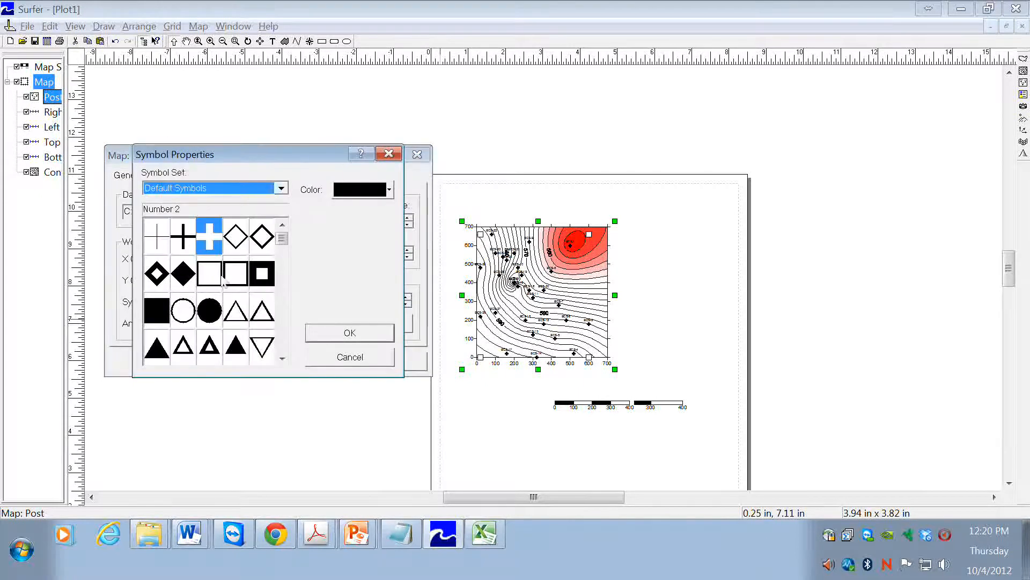
left_click_drag(282, 239, 284, 260)
left_click(208, 275)
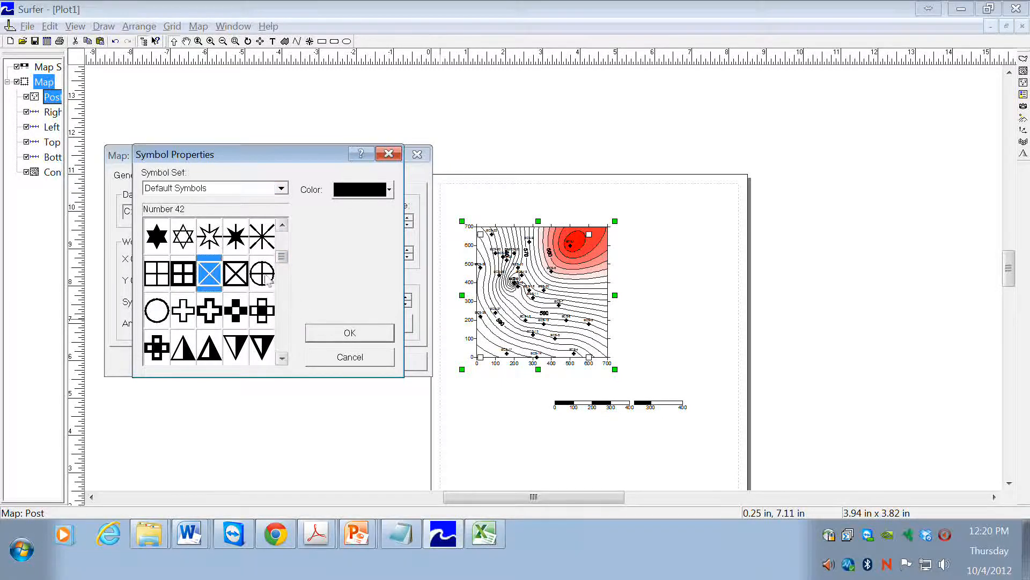
key("Right")
key("Right")
left_click(340, 336)
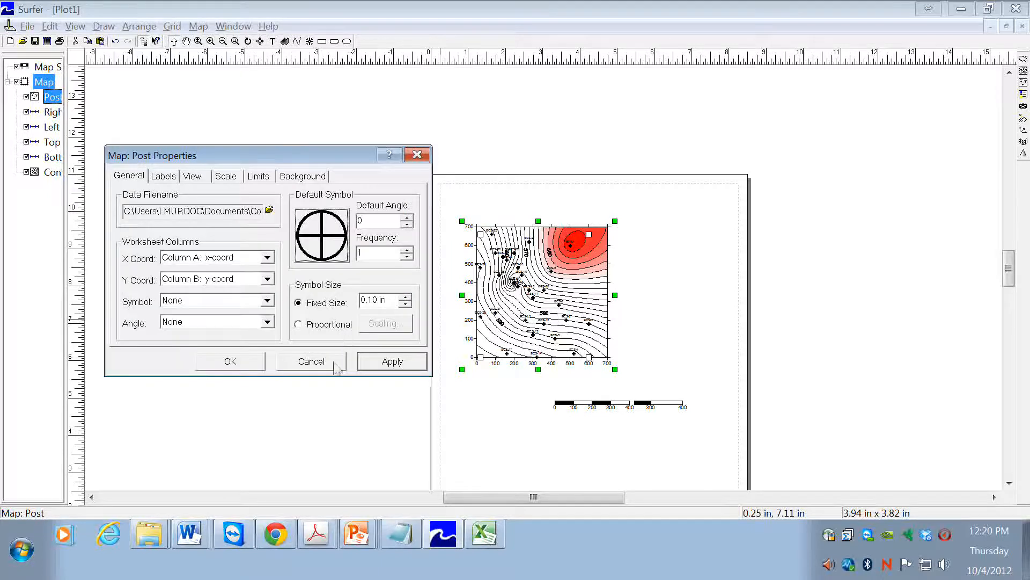
left_click(369, 367)
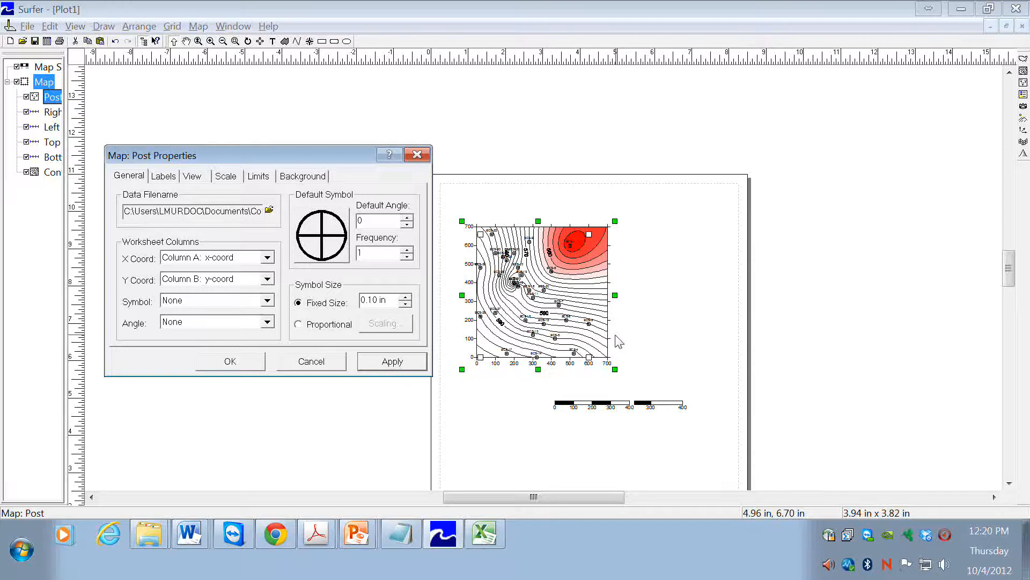
left_click(224, 367)
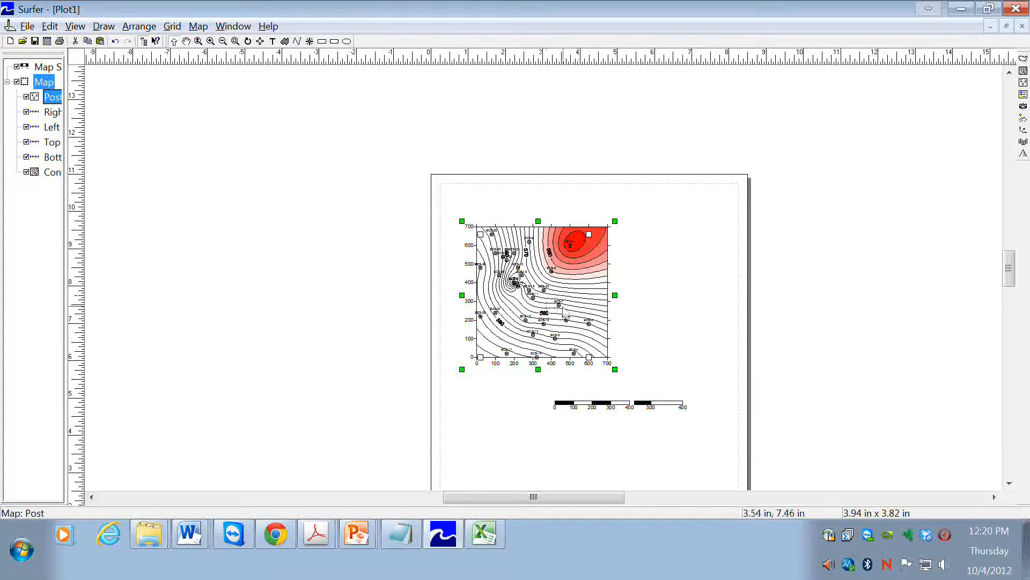
Step: Break the post map out of the overlay and place it to the right of the contour map
right_click(588, 298)
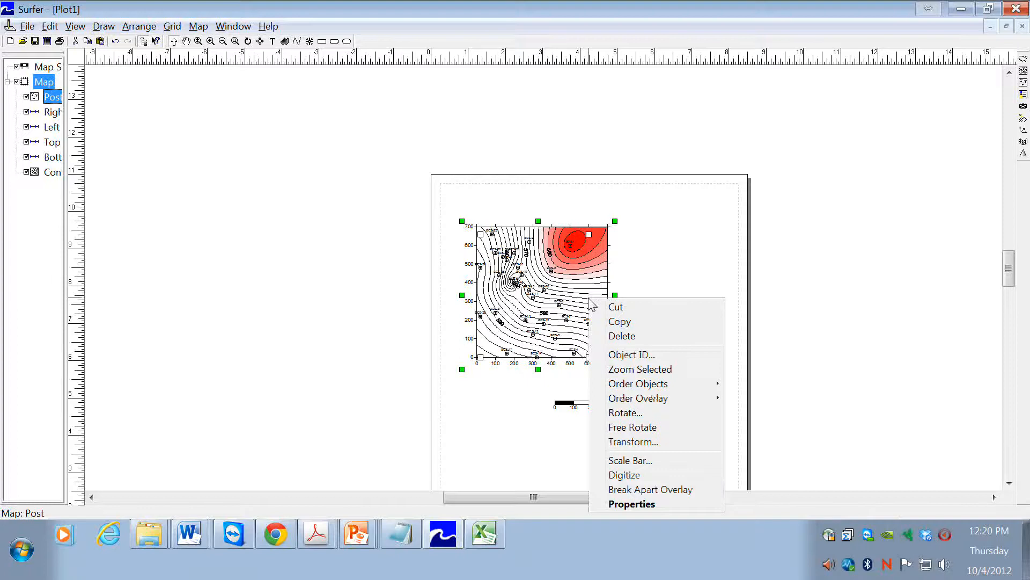
left_click(652, 489)
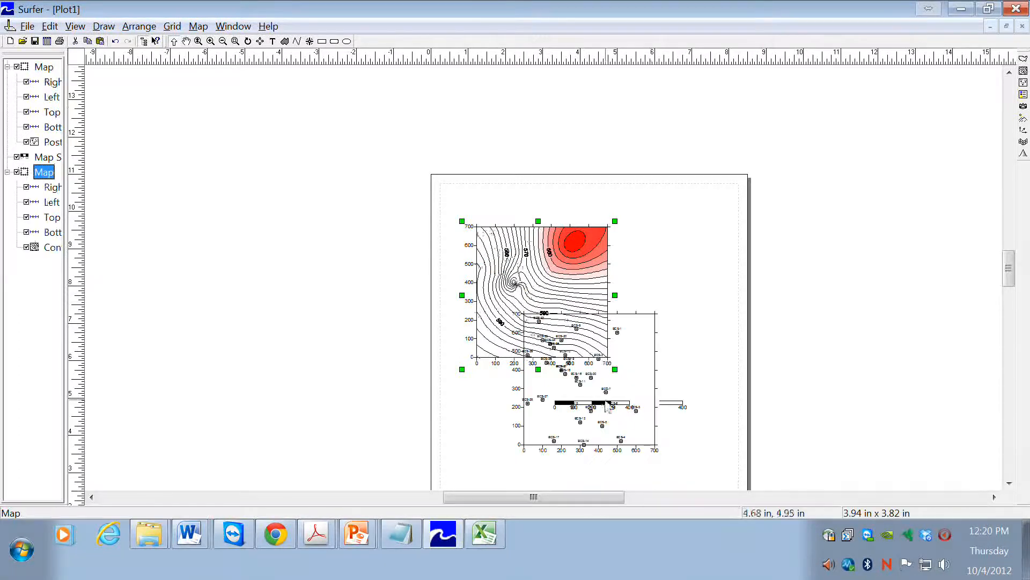
left_click(691, 356)
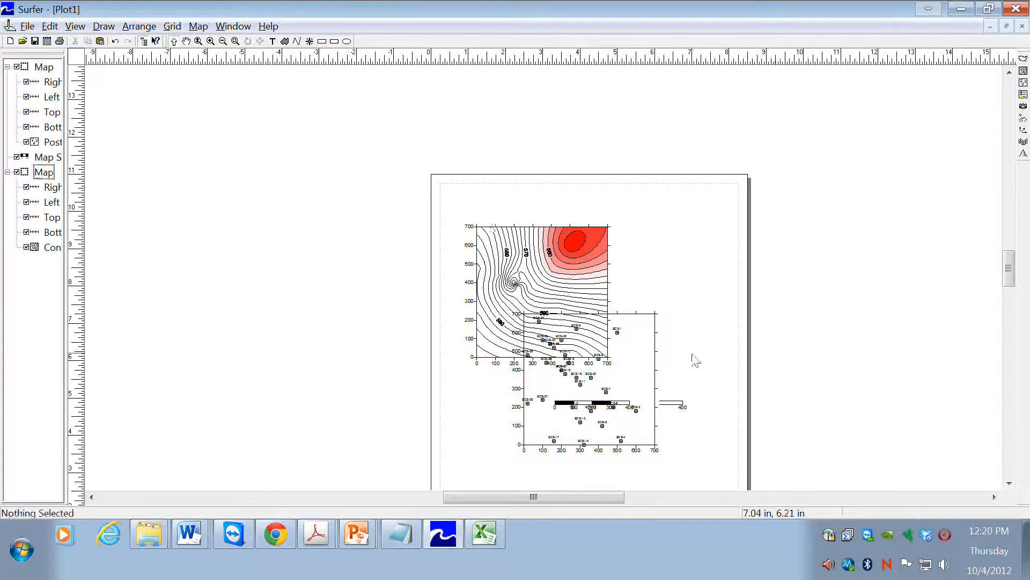
left_click_drag(638, 368, 782, 300)
left_click(586, 324)
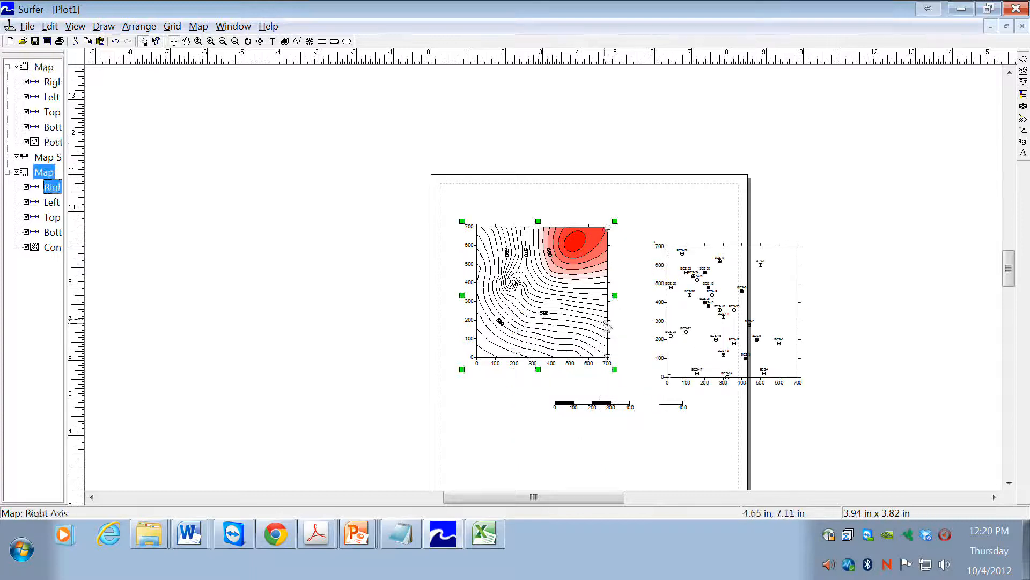
double_click(585, 324)
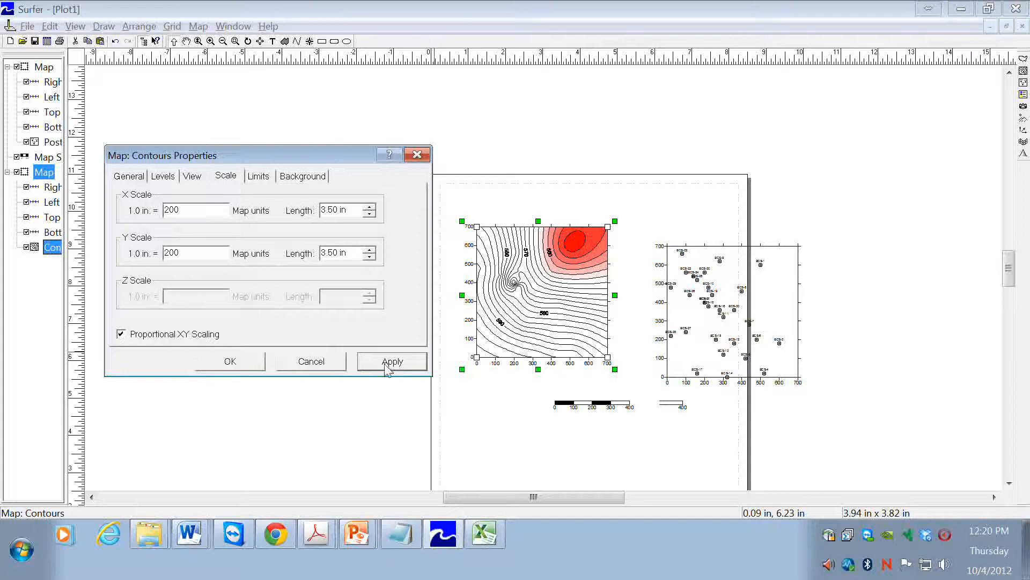
left_click(231, 362)
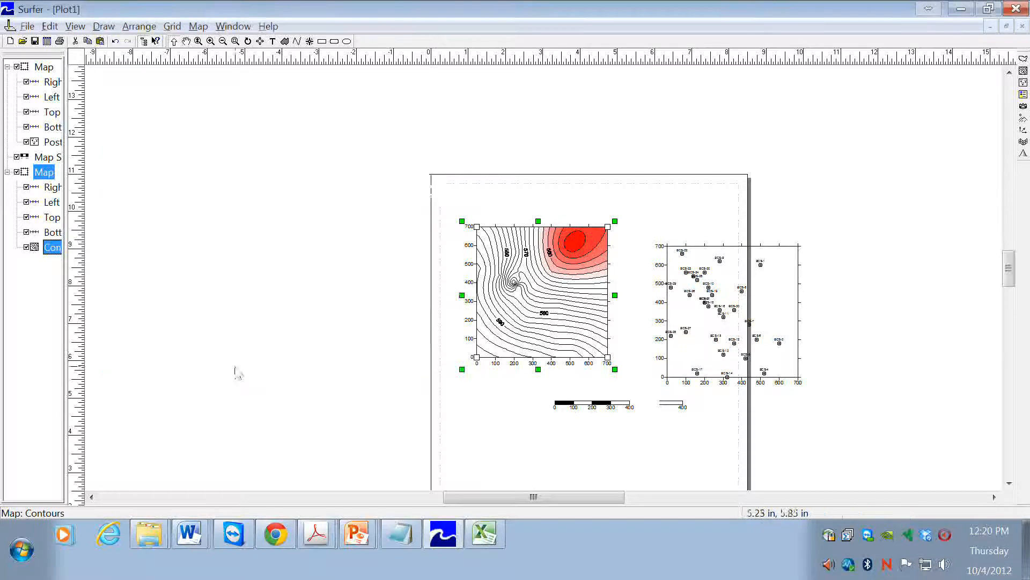
Step: Select the separated contour and post maps together and overlay them again
left_click(749, 350, "shift")
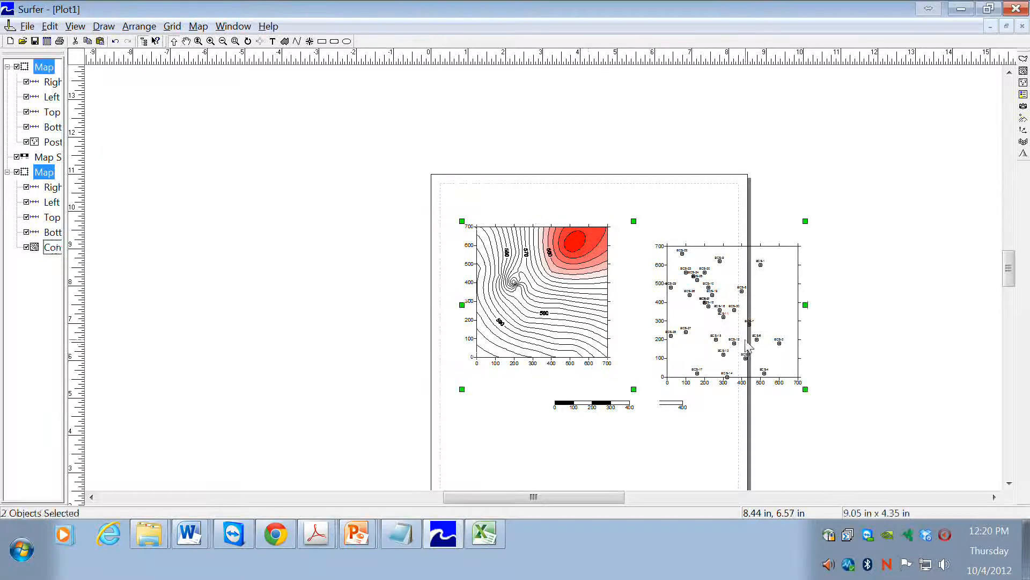
right_click(749, 349)
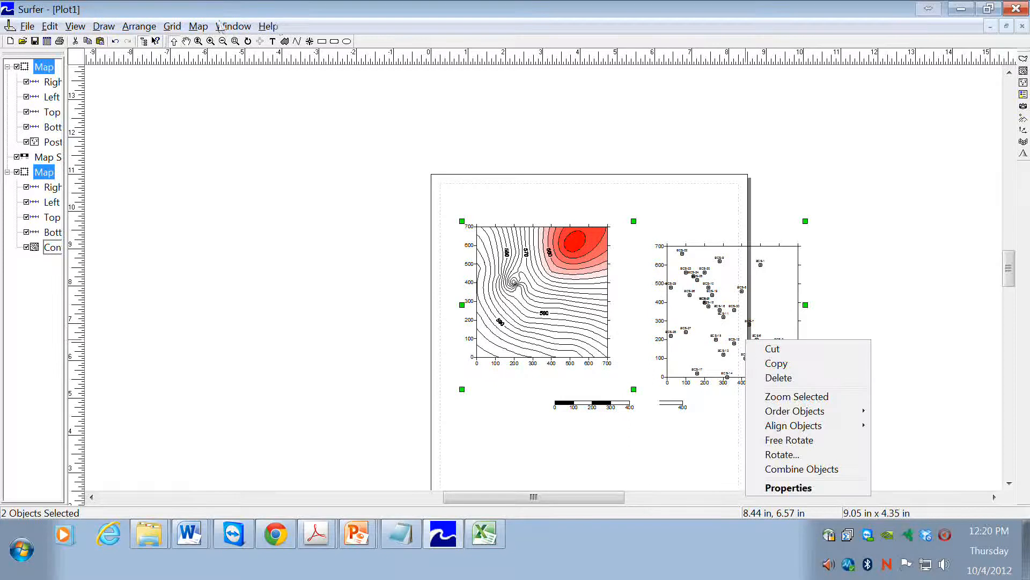
left_click(198, 27)
left_click(198, 26)
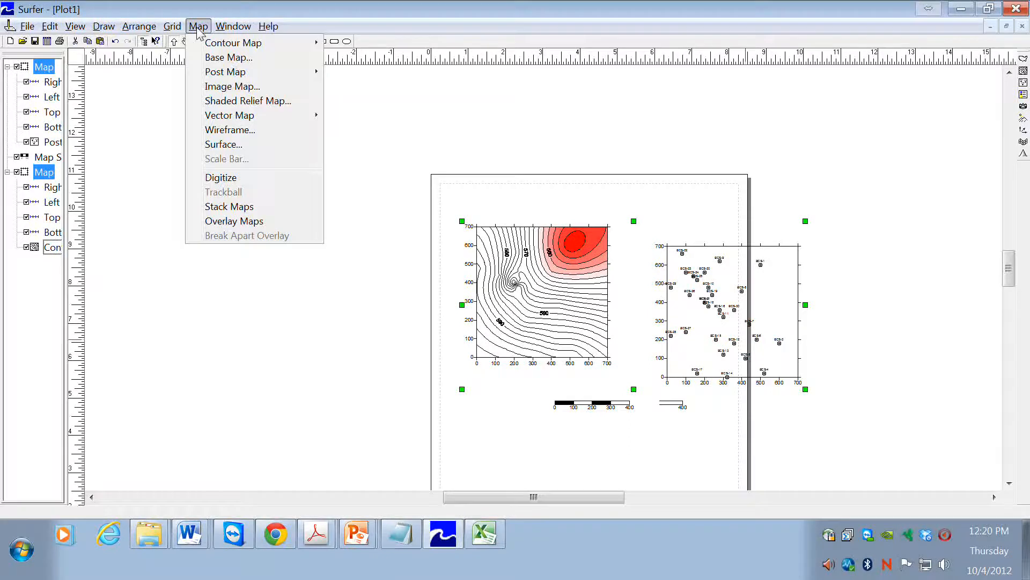
left_click(245, 221)
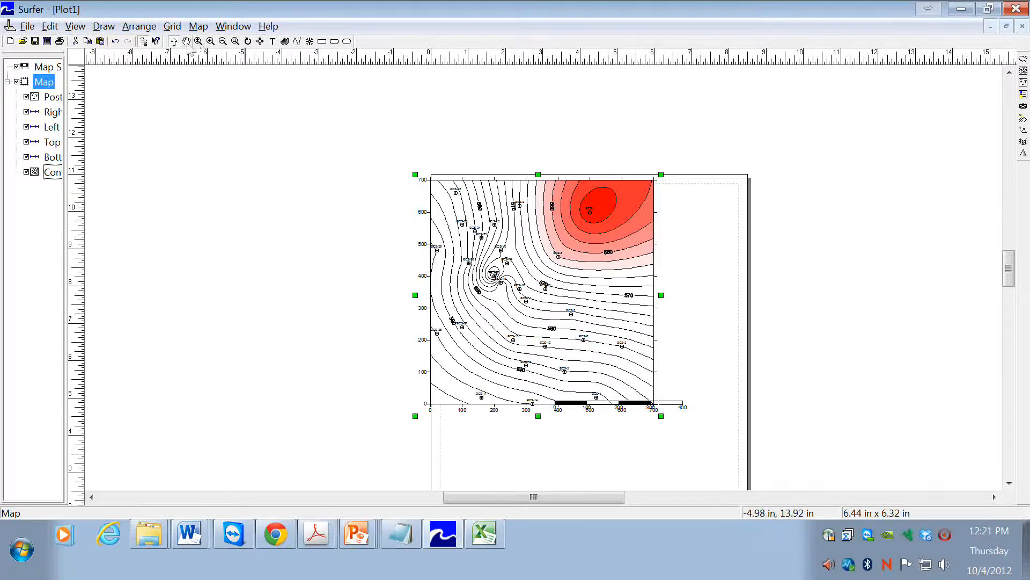
Step: Move the overlaid contour and post map about 6 in right and 2 in down, past the page's right edge, and deselect it
left_click_drag(558, 238, 775, 322)
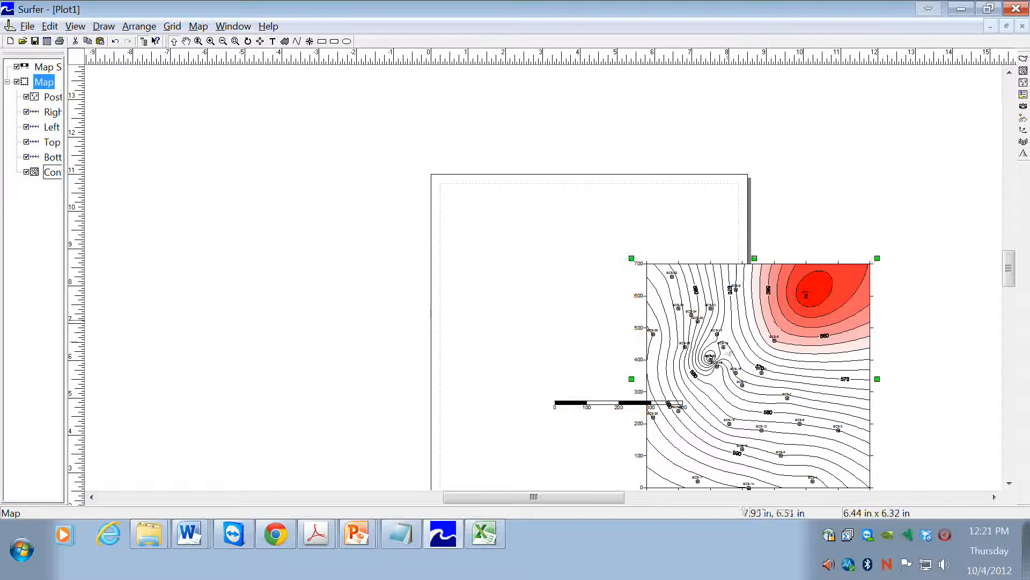
left_click(569, 317)
Step: Create a shaded relief map from ground_elevation.grd and place it just left of the page
left_click(198, 27)
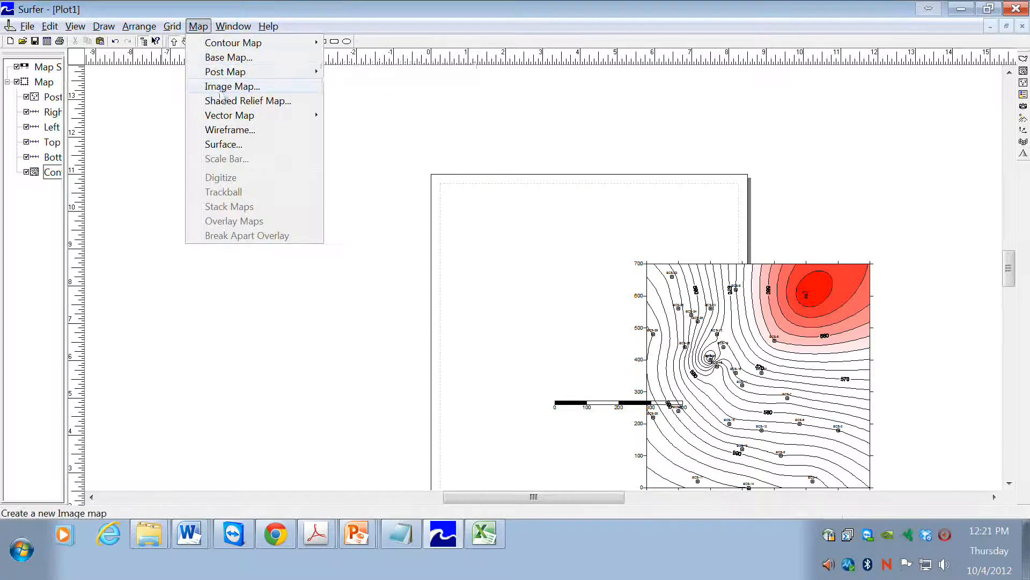
left_click(248, 101)
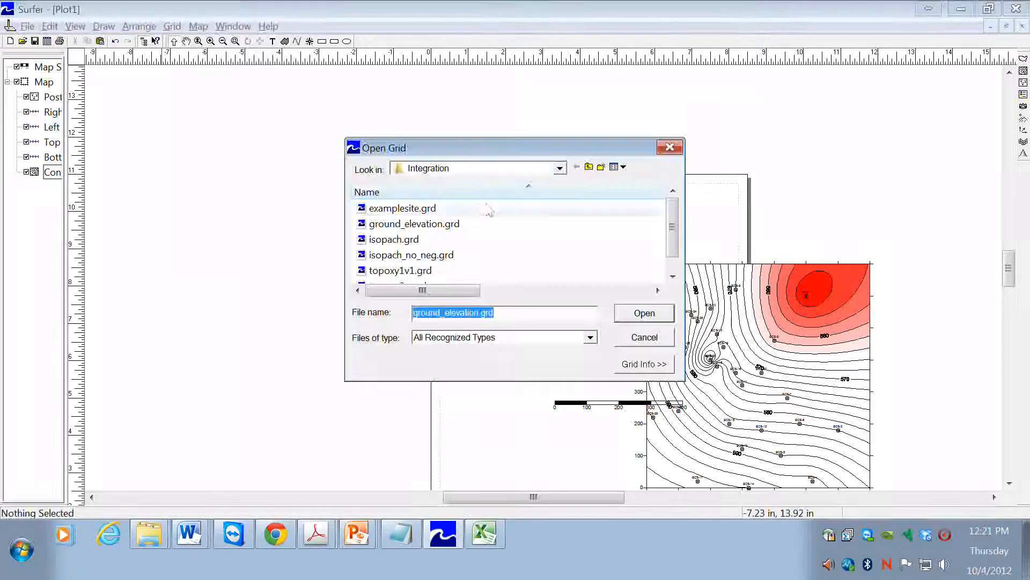
left_click(461, 227)
double_click(463, 227)
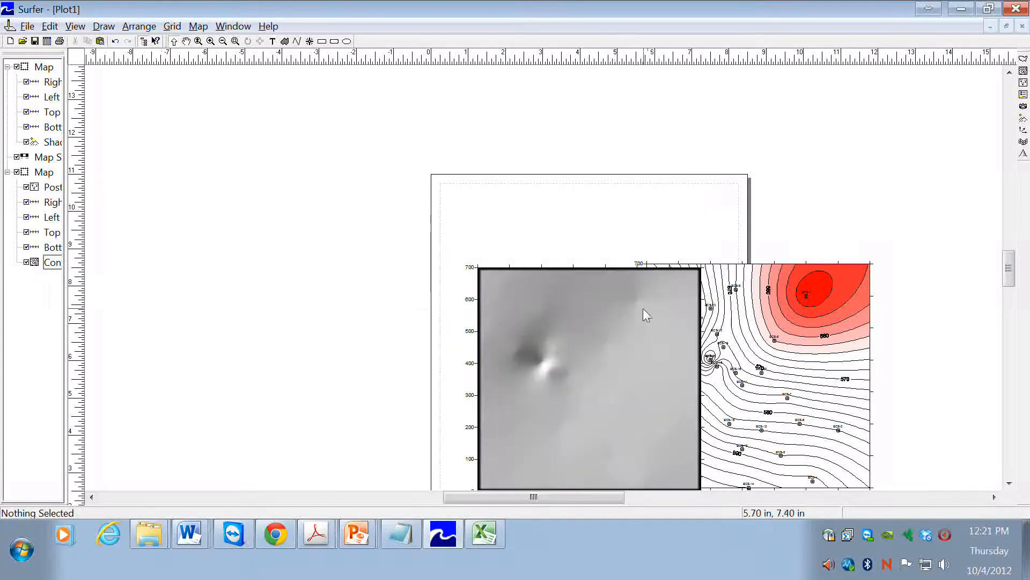
mouse_move(645, 313)
left_mouse_down()
mouse_move(548, 299)
mouse_move(368, 248)
left_mouse_up()
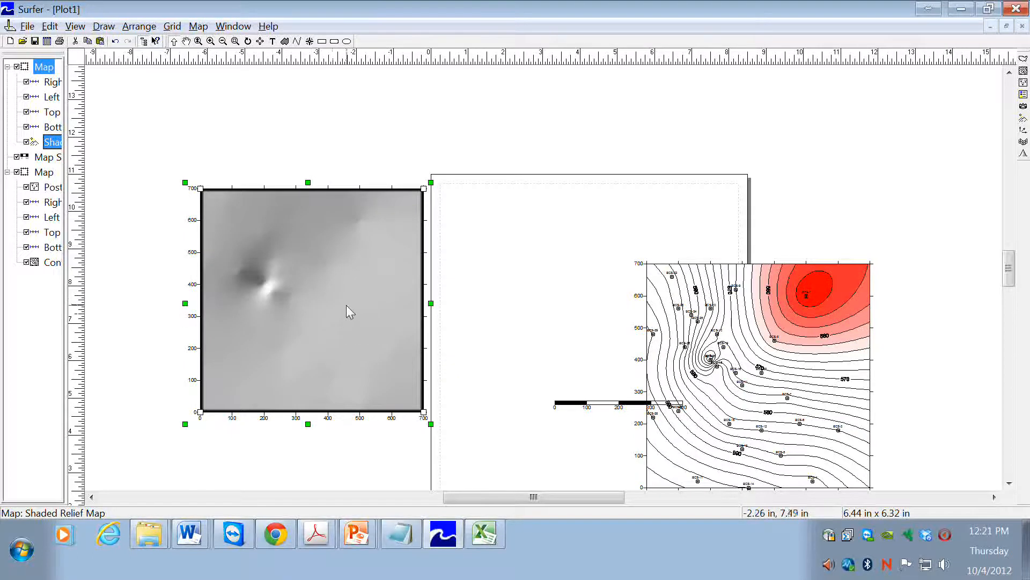
Step: Create an image map from ground_elevation.grd and place it over the upper part of the shaded relief map
left_click(197, 26)
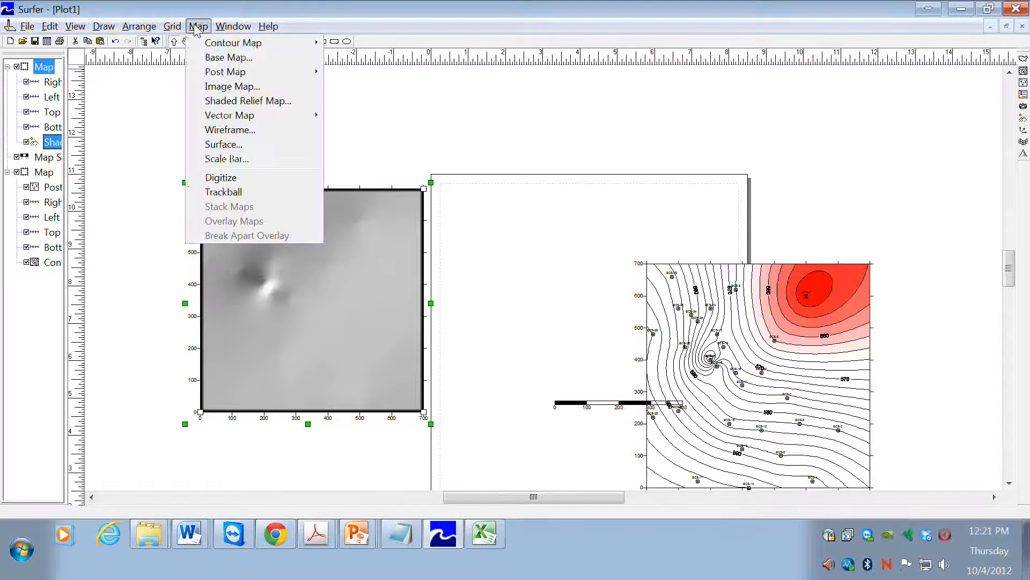
left_click(231, 87)
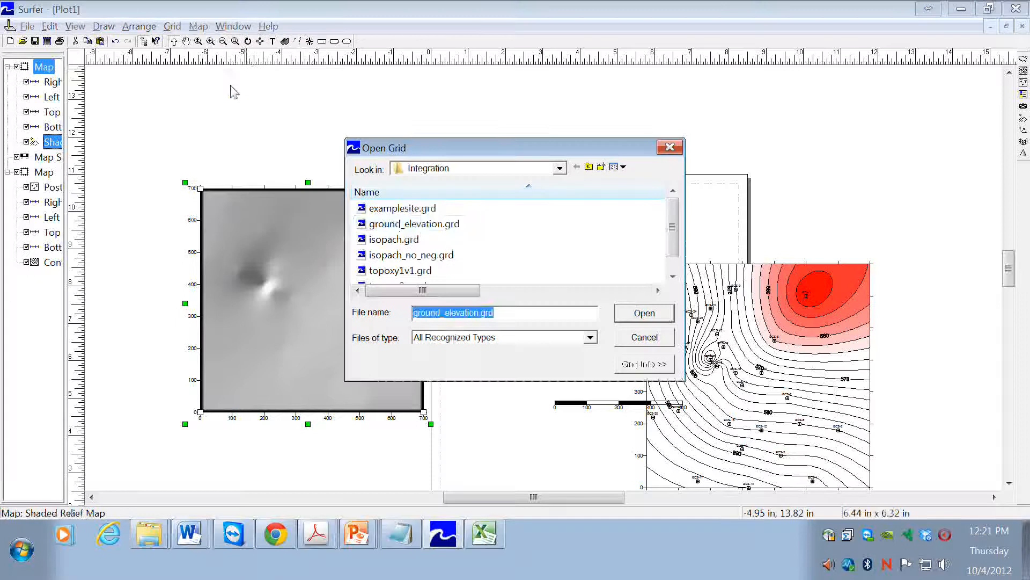
left_click(429, 223)
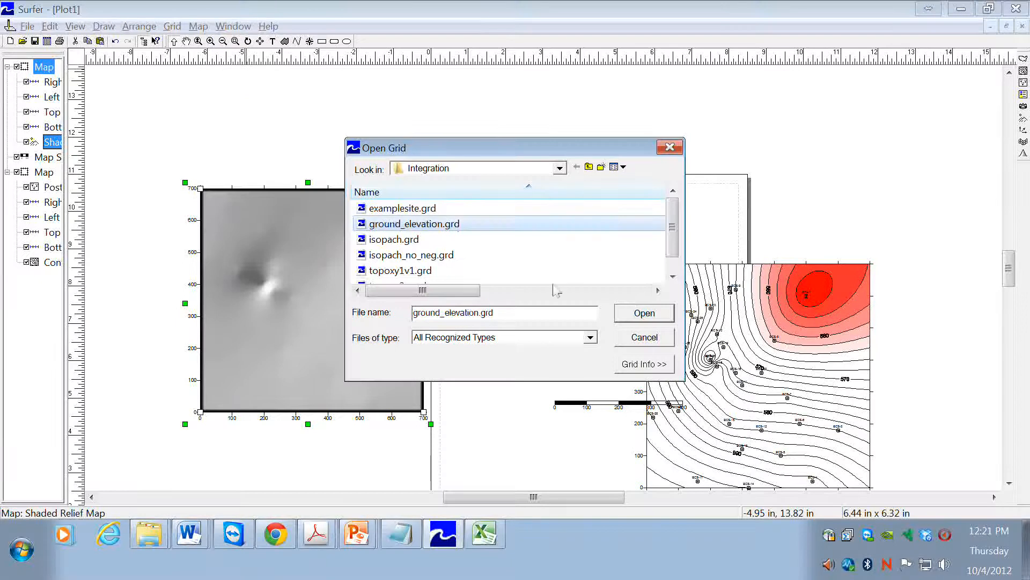
left_click(642, 315)
left_click_drag(581, 308, 319, 125)
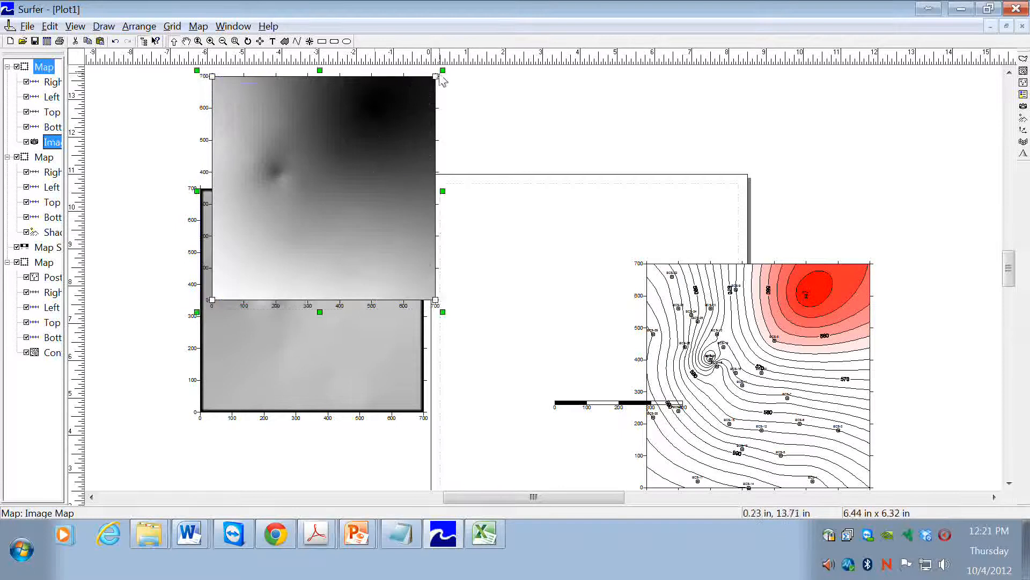
Step: Shrink the image map and scale the shaded relief map down to about 2.8 by 2.7 in so they no longer overlap
left_click_drag(434, 85, 336, 166)
left_click(375, 267)
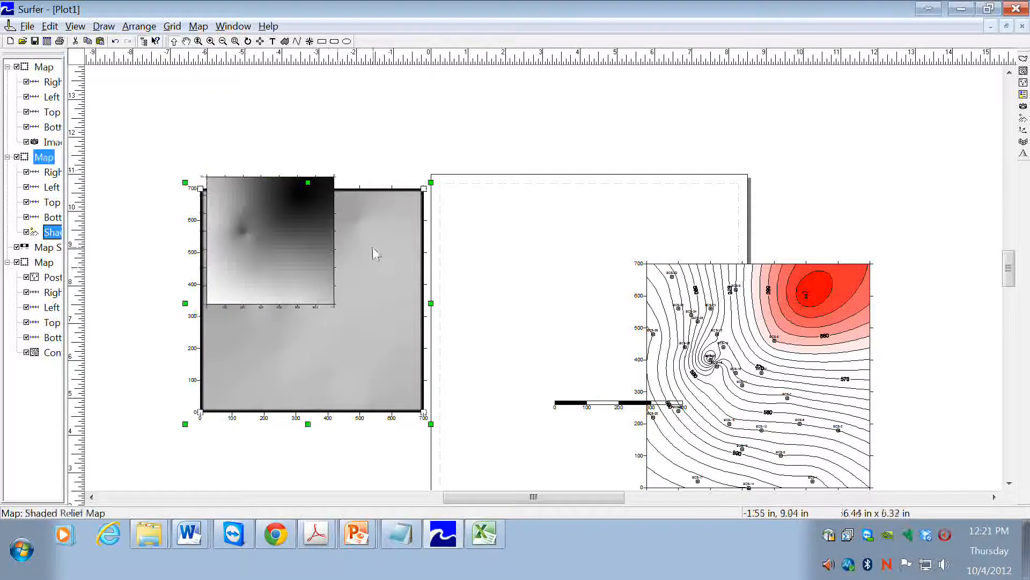
mouse_move(433, 189)
left_mouse_down()
mouse_move(375, 271)
mouse_move(299, 271)
left_mouse_up()
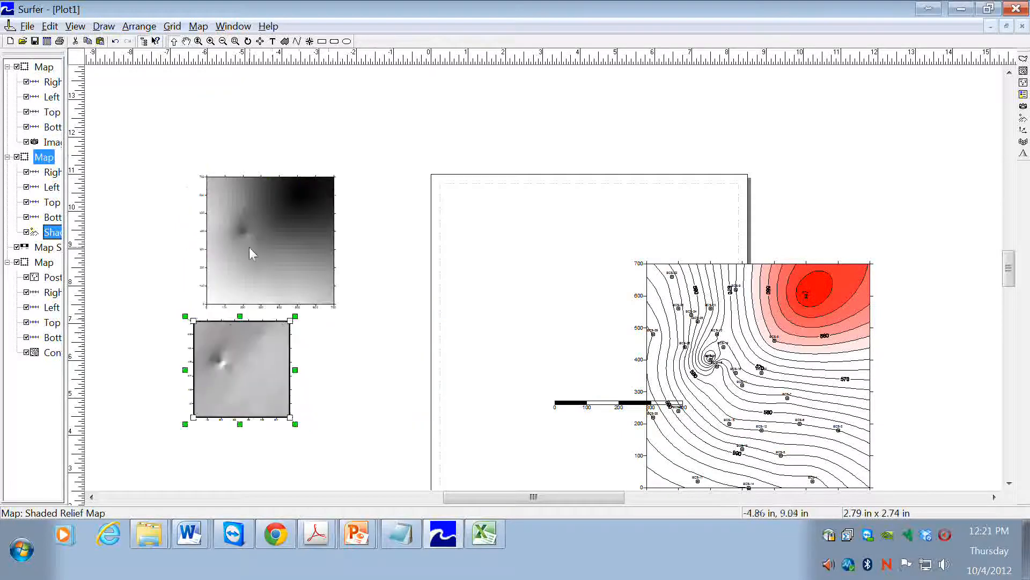
Step: Create a wireframe map from ground_elevation.grd and move it up over the upper part of the page
left_click(189, 30)
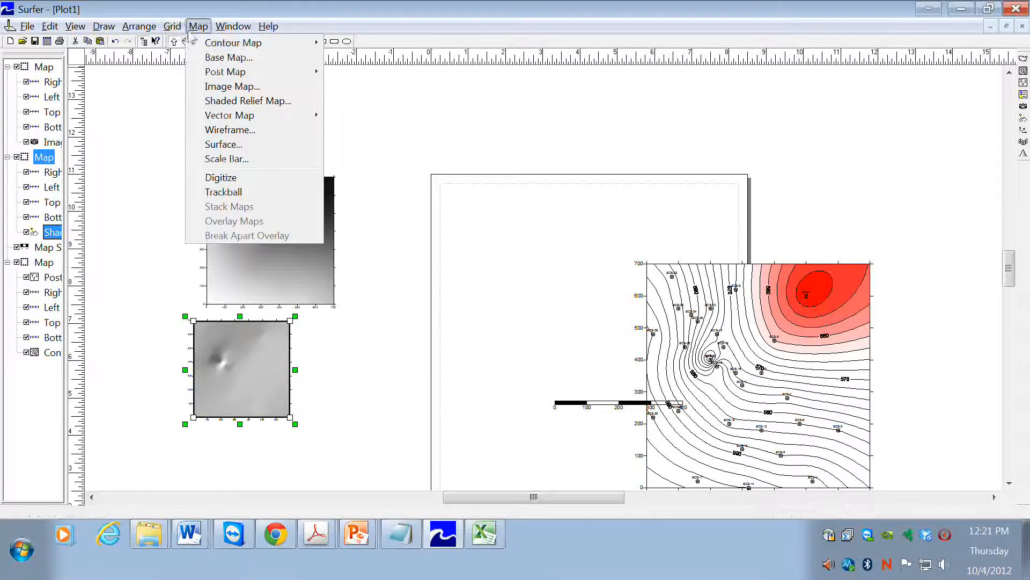
left_click(229, 130)
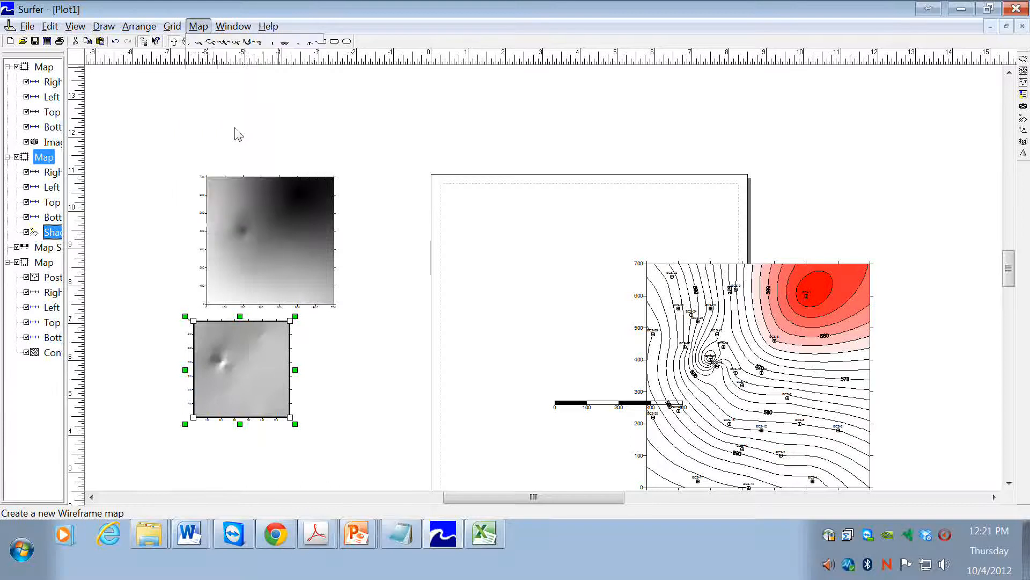
left_click(478, 225)
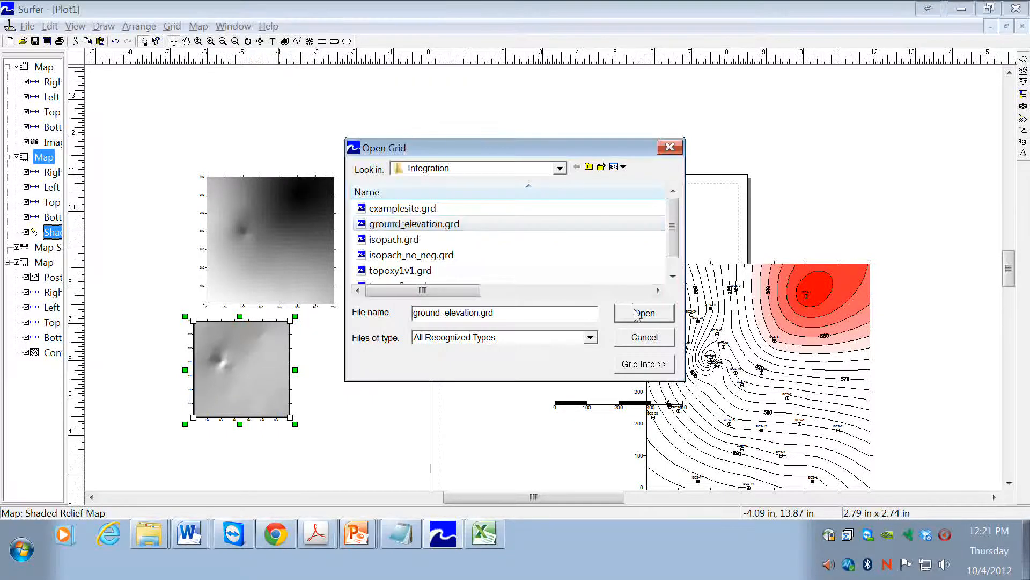
left_click(637, 313)
left_click_drag(563, 424, 501, 287)
Step: Set the wireframe map's X and Y lengths to 3.75 in and its Z length to 1.00 in, and apply the scale
right_click(607, 275)
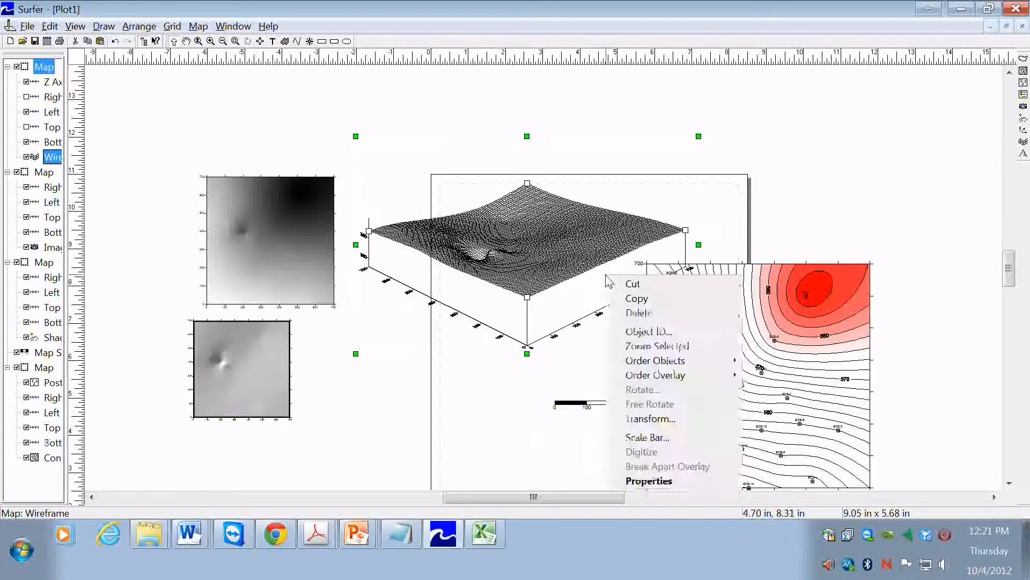
left_click(679, 481)
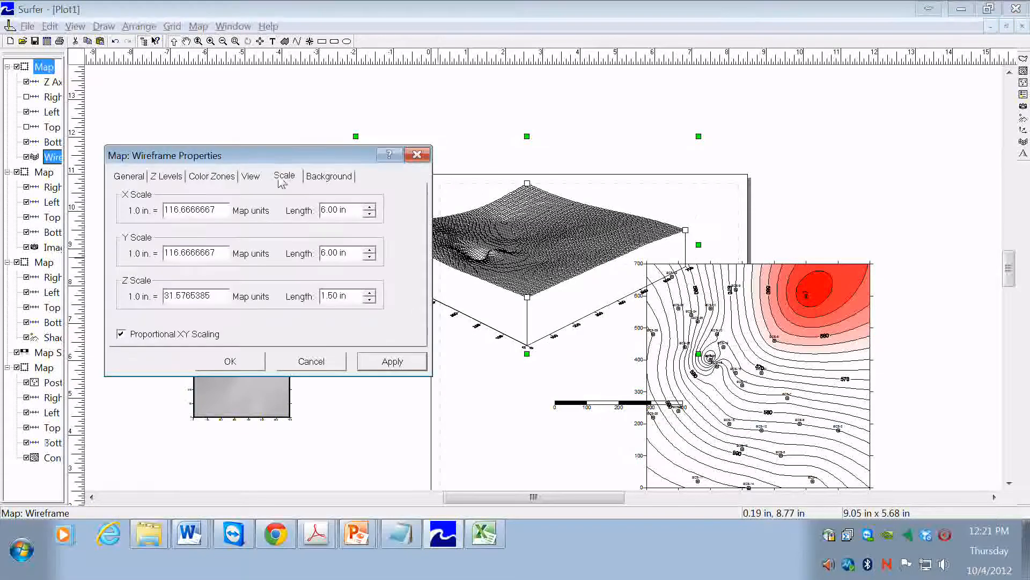
left_click(369, 214)
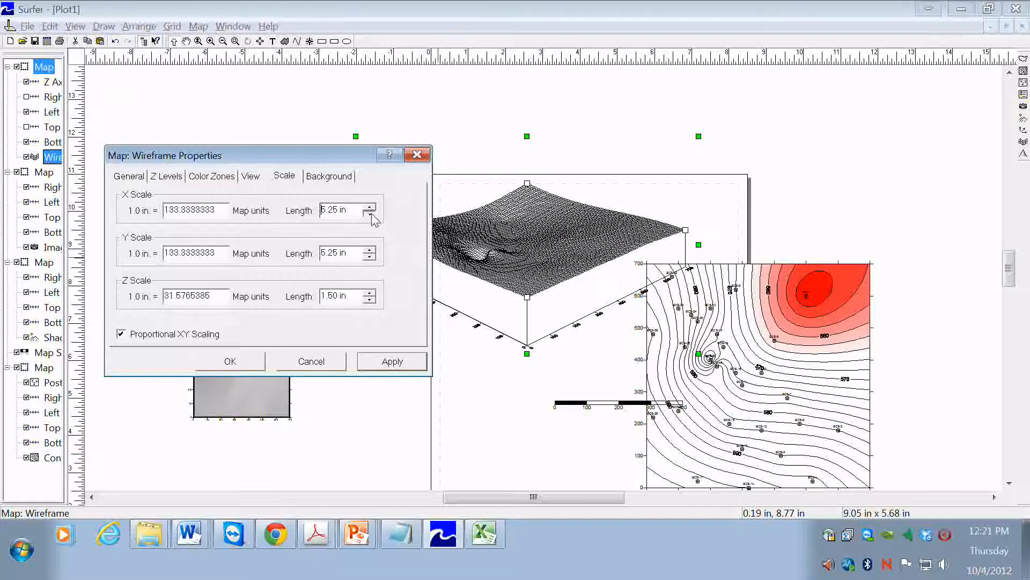
left_click(369, 214)
left_click(369, 214)
left_click(369, 214)
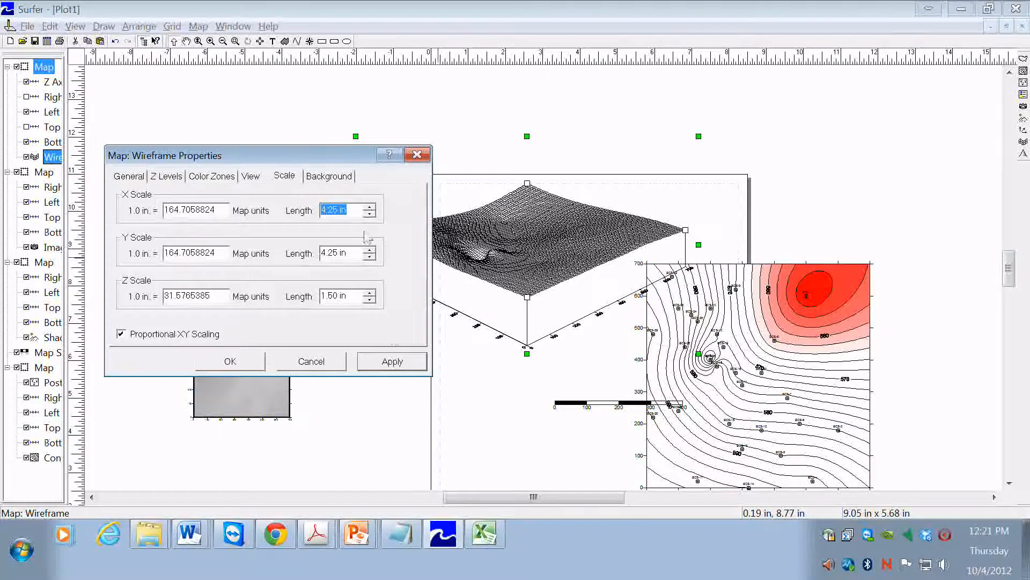
left_click(369, 213)
left_click(369, 214)
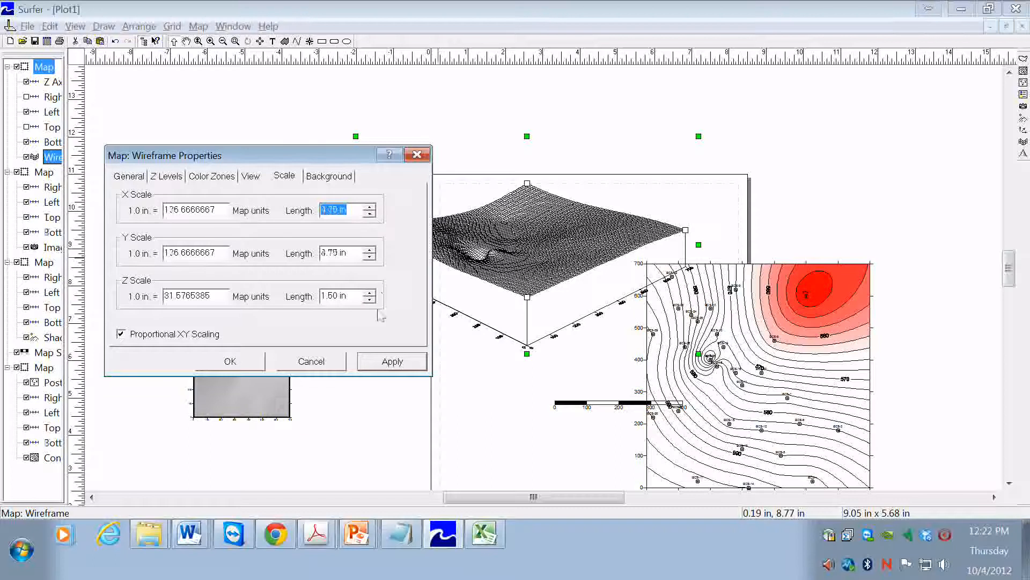
left_click(369, 300)
left_click(370, 299)
left_click(399, 370)
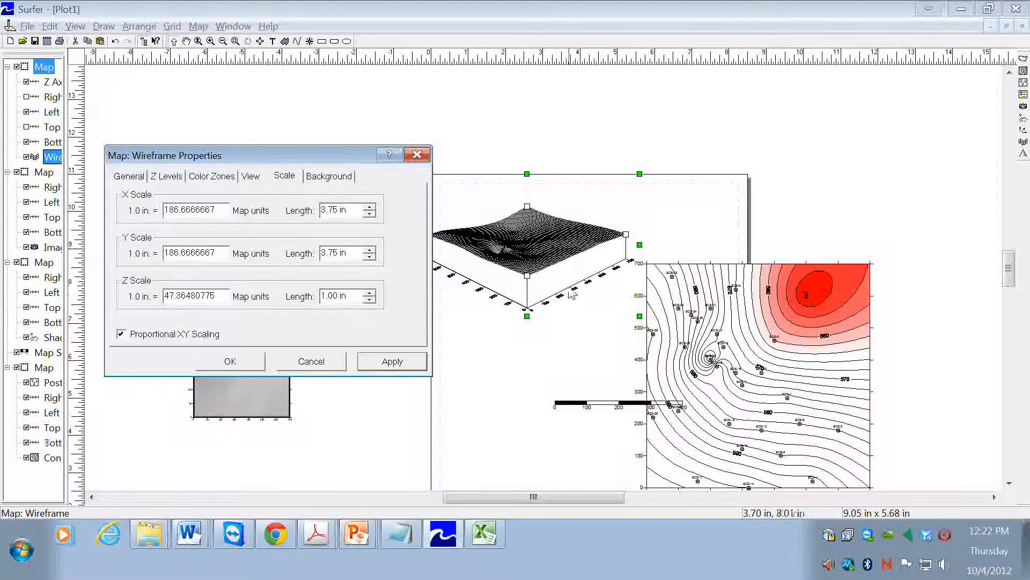
Step: Rotate the wireframe map's view to 164° and apply it
left_click(250, 179)
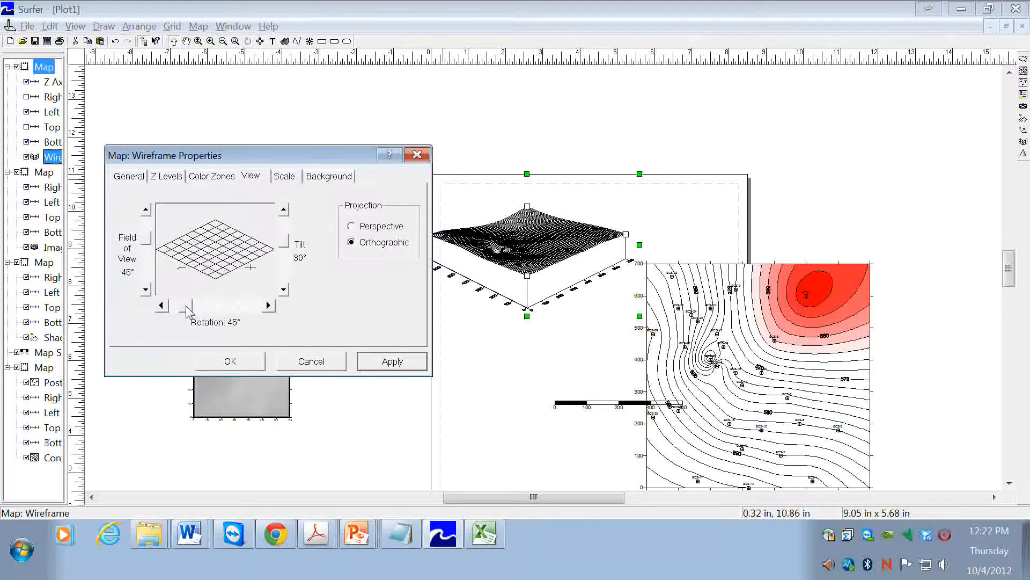
left_click_drag(187, 312, 214, 314)
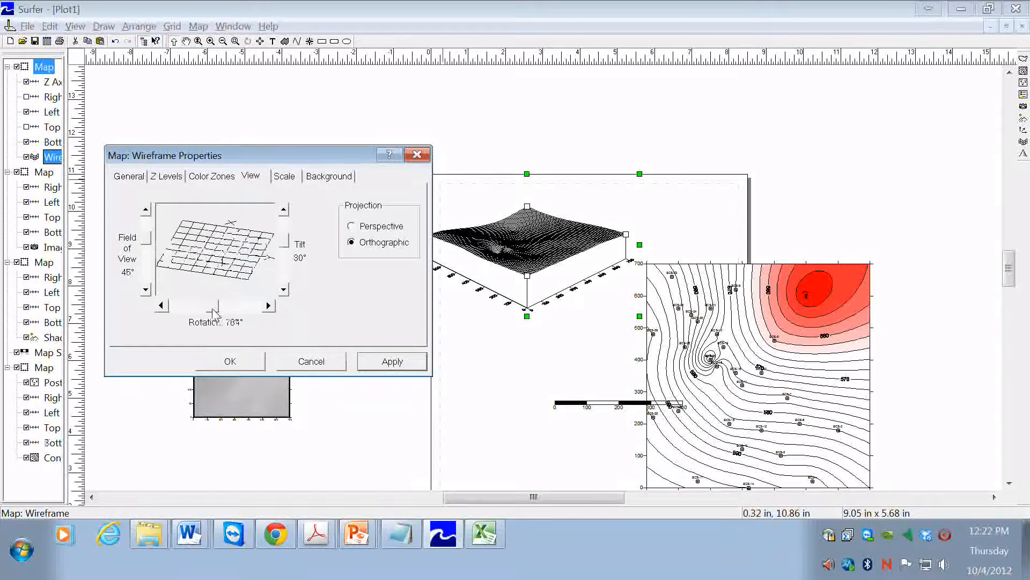
left_click(391, 362)
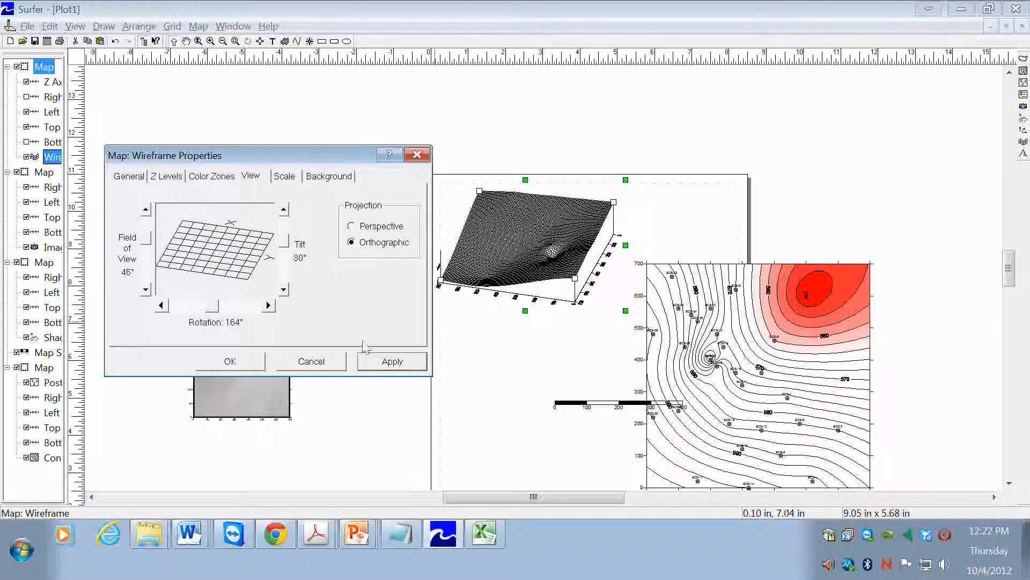
Step: Try the Perspective projection on the wireframe map and switch it back to Orthographic
left_click(353, 225)
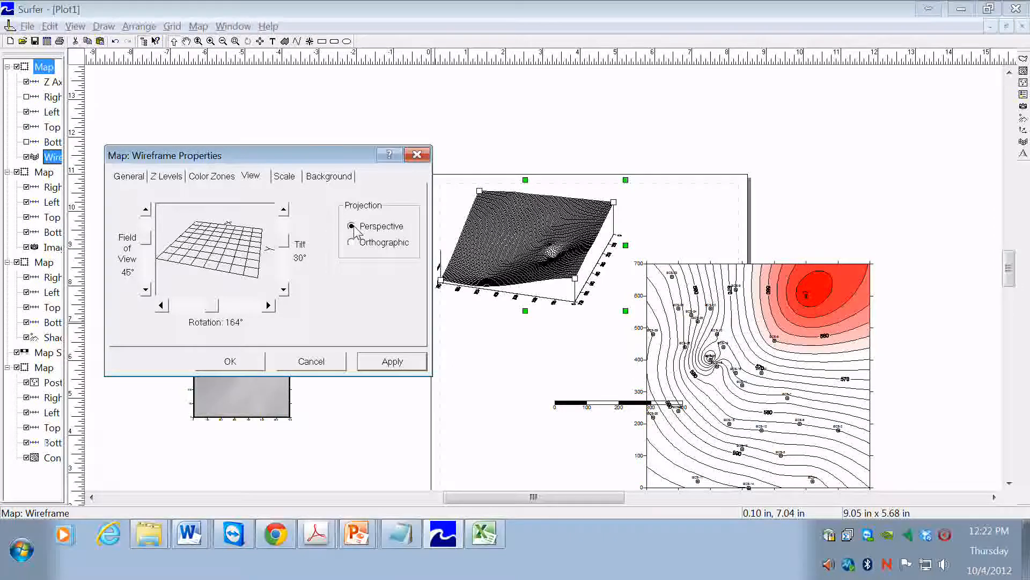
left_click(385, 364)
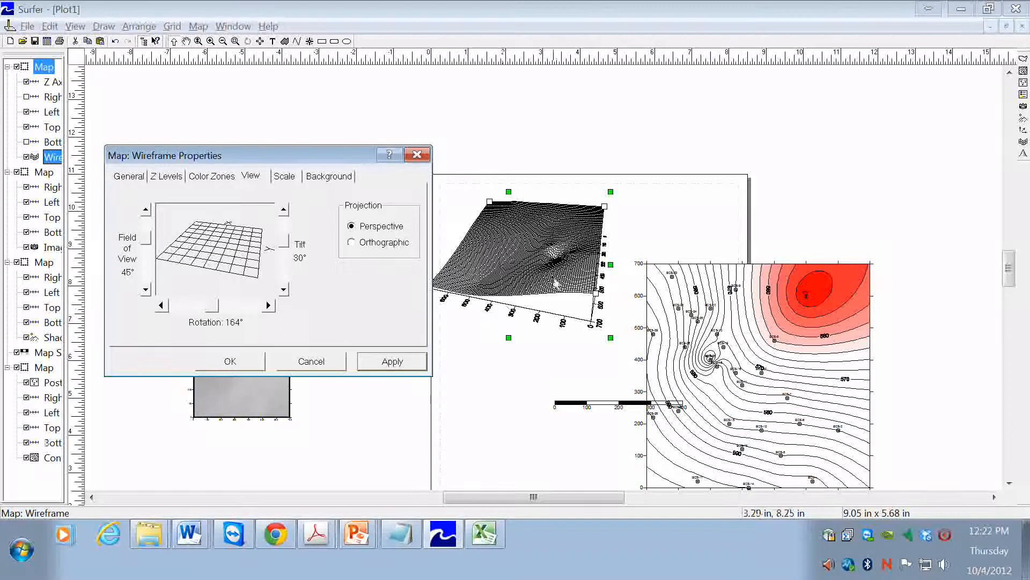
left_click(352, 244)
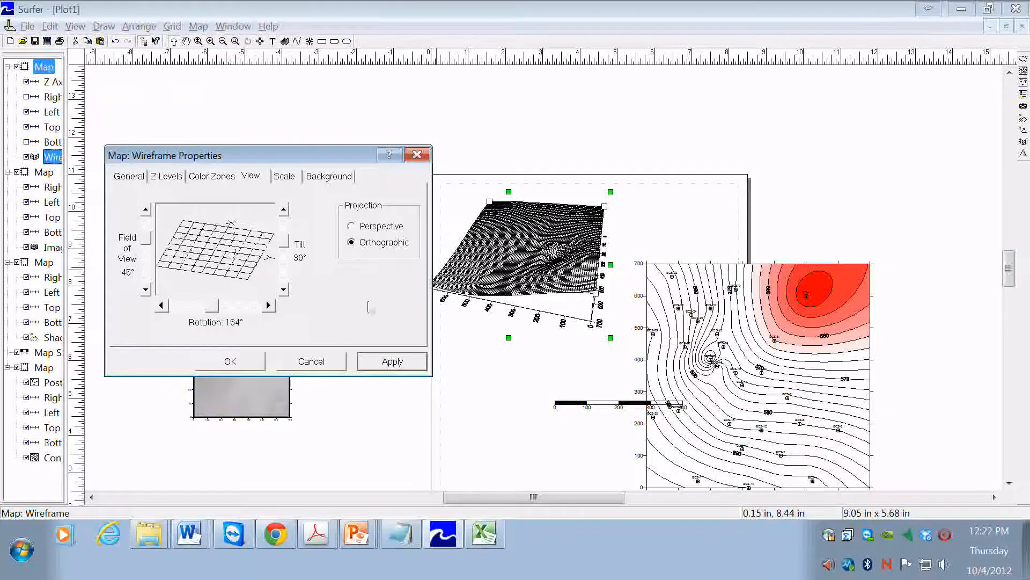
left_click(392, 362)
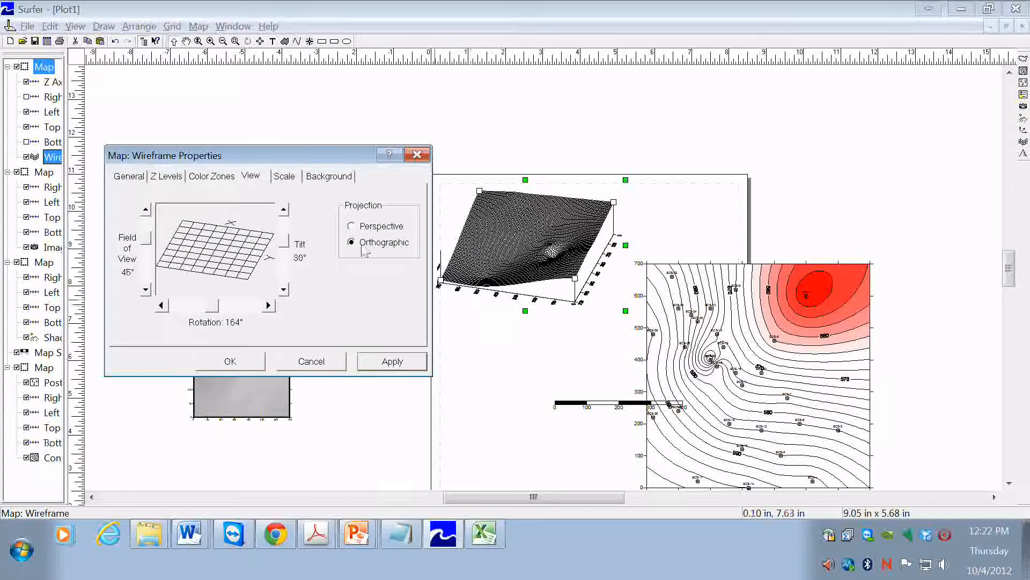
Step: Apply the Perspective projection to the wireframe map and close its properties
left_click(352, 226)
left_click(393, 361)
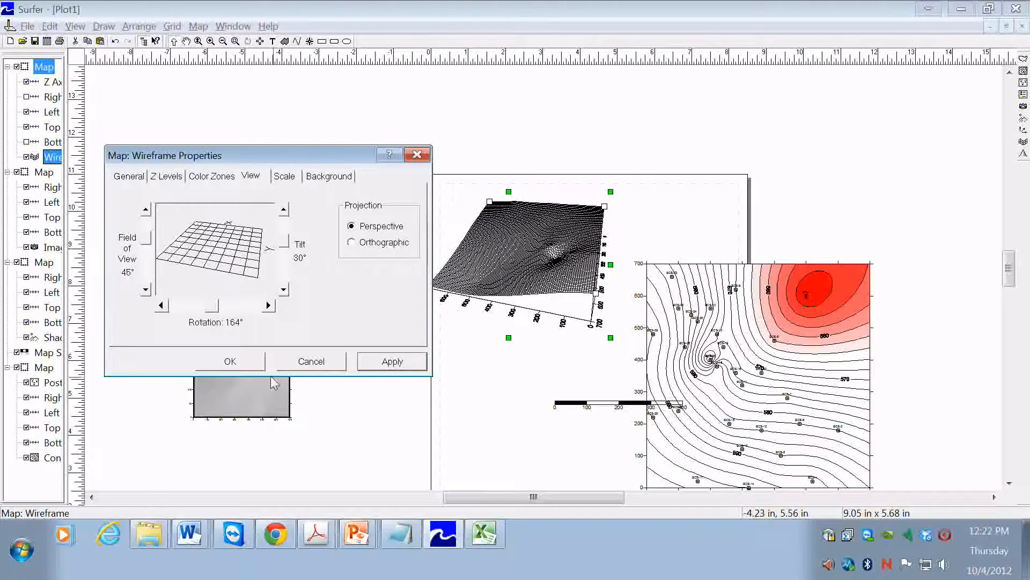
left_click(236, 362)
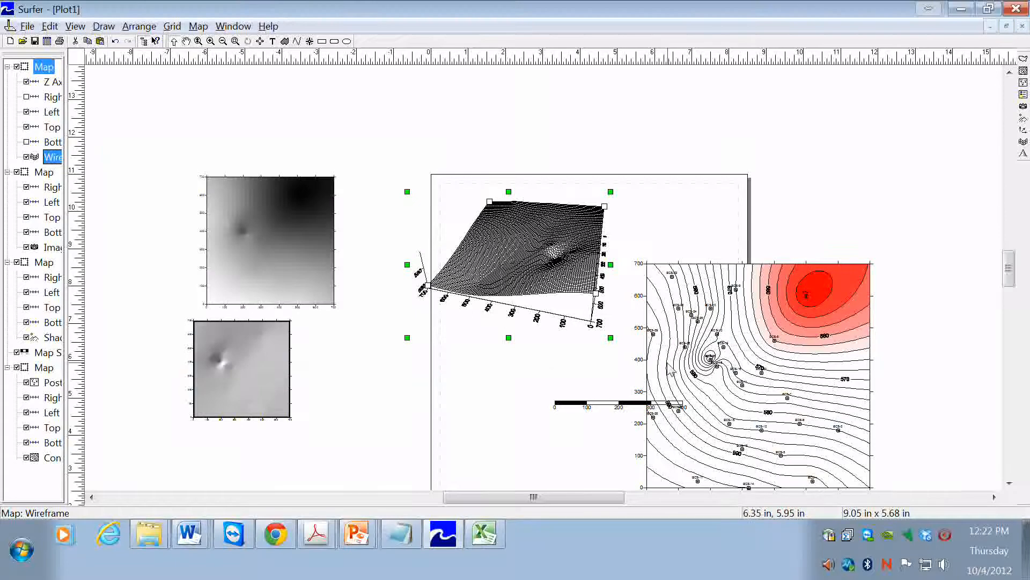
Step: Move the overlaid contour and post map about 2 in further right, clear of the scale bar
left_click(719, 343)
left_click_drag(720, 344, 800, 330)
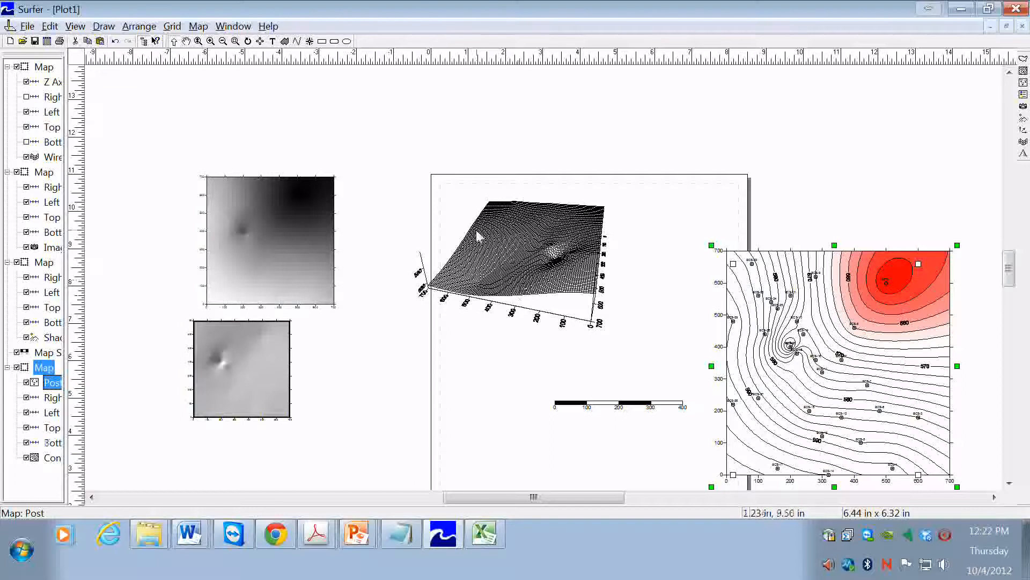
Step: Create a new contour map from ground_elevation.grd
left_click(198, 26)
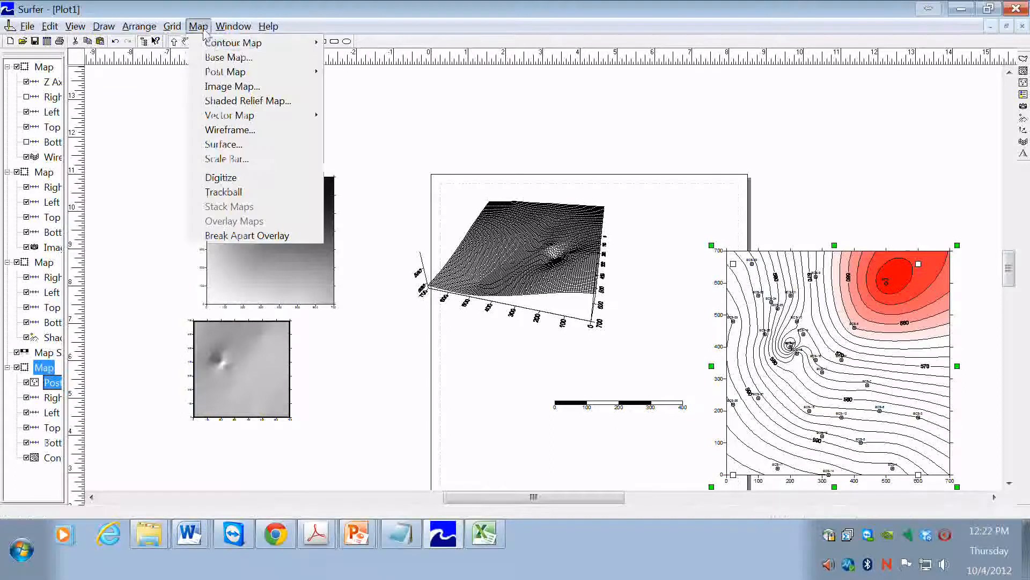
mouse_move(211, 48)
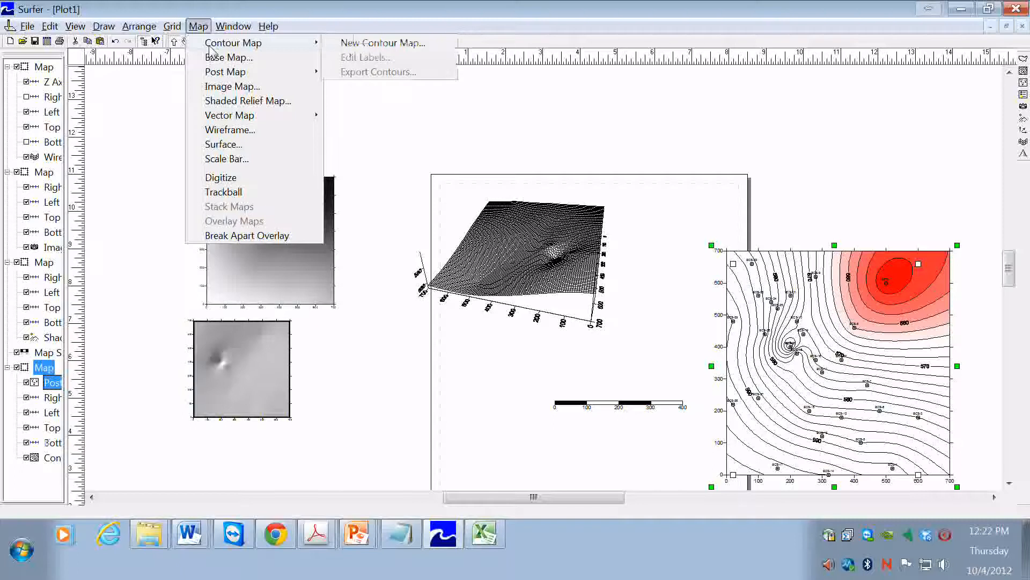
left_click(378, 47)
left_click(447, 226)
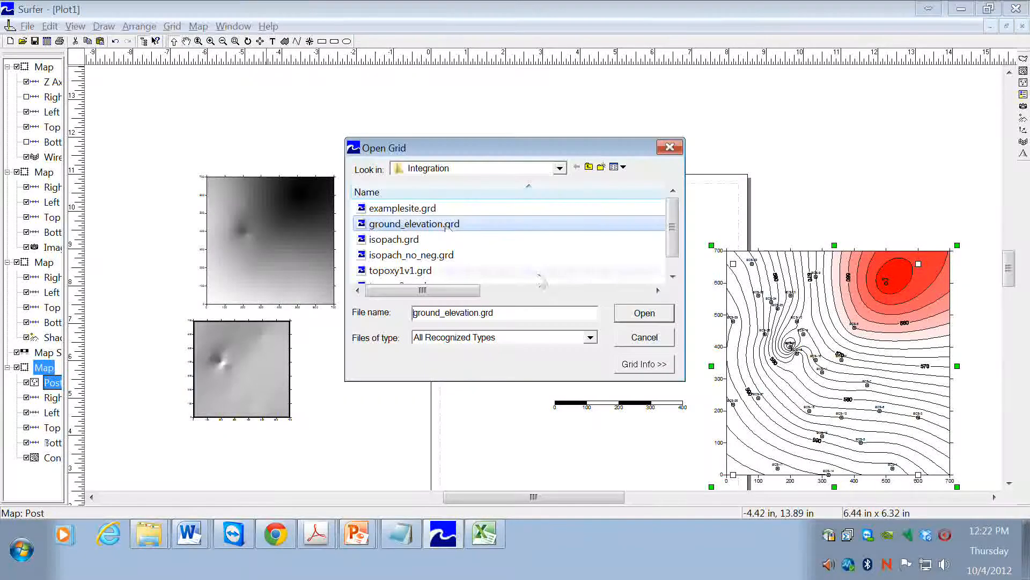
left_click(661, 316)
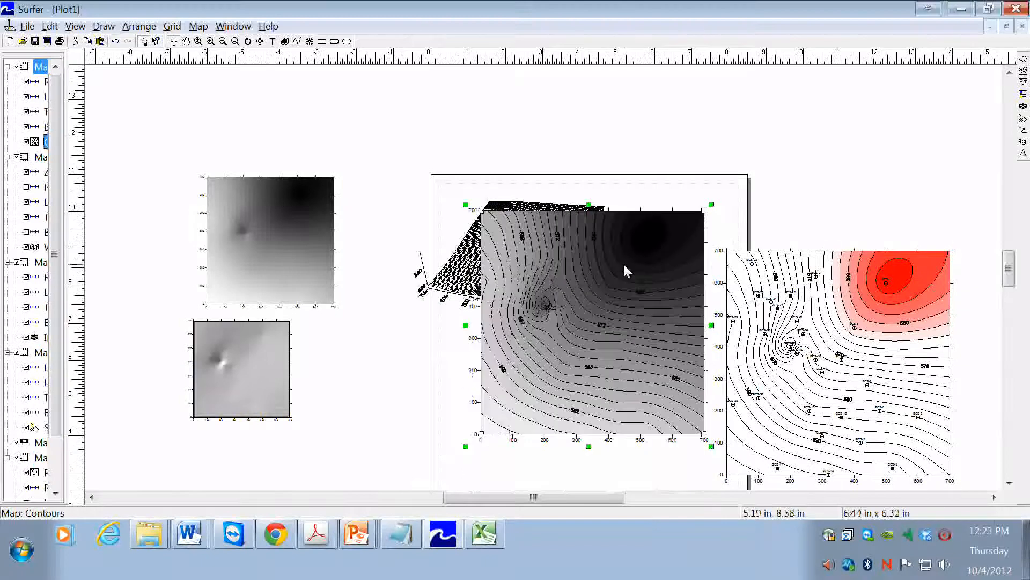
Step: Change the new contour map's fill foreground spectrum to run from green to white, keeping the level range 552 to 600
right_click(623, 263)
left_click(679, 485)
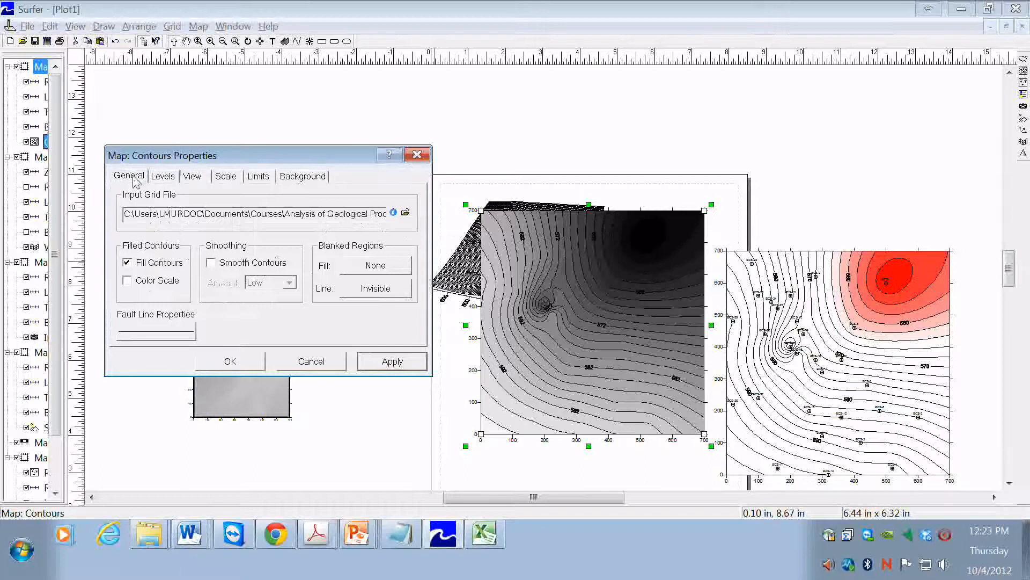
left_click(162, 177)
left_click(253, 206)
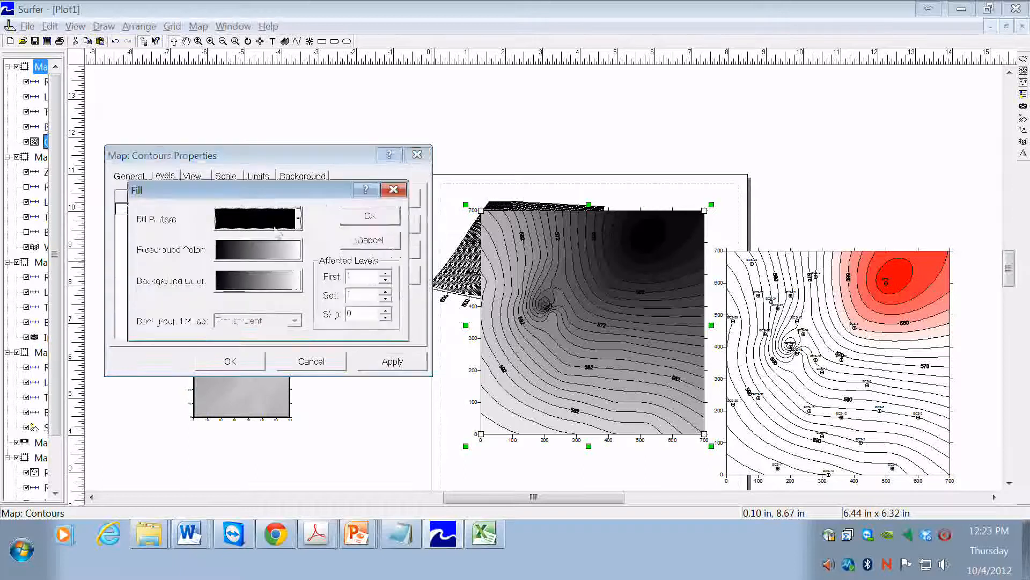
left_click(285, 256)
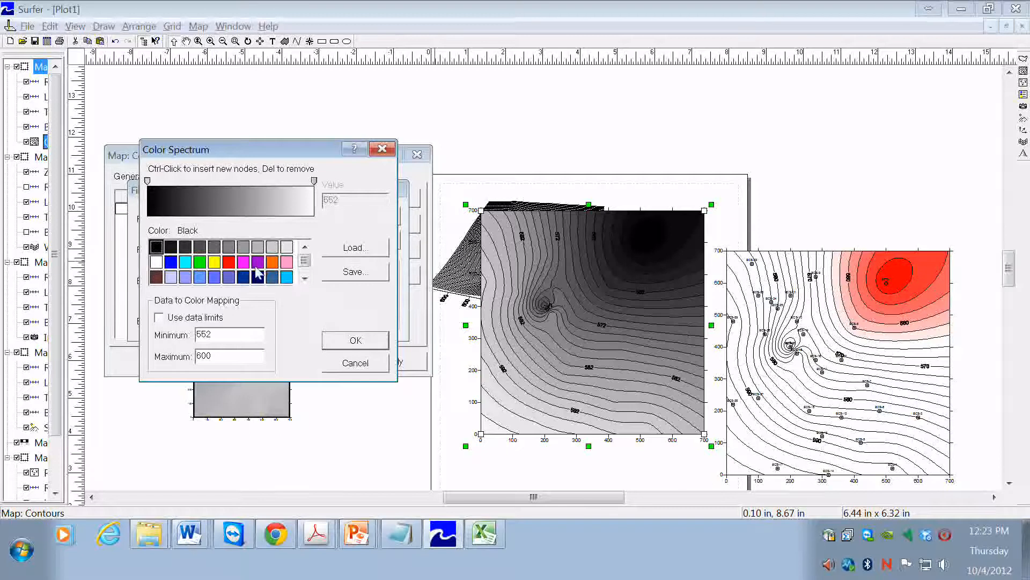
left_click(200, 262)
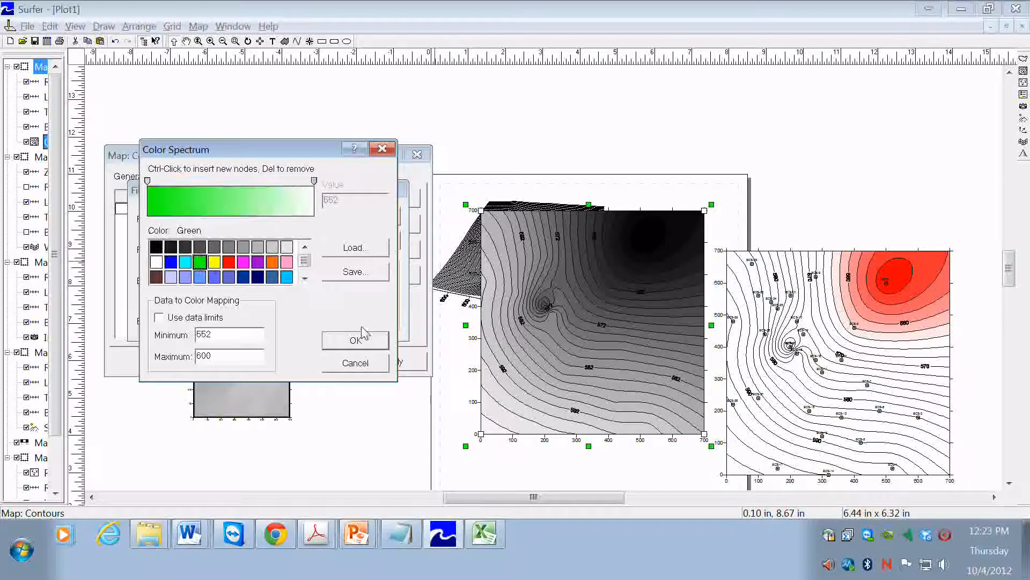
left_click(356, 341)
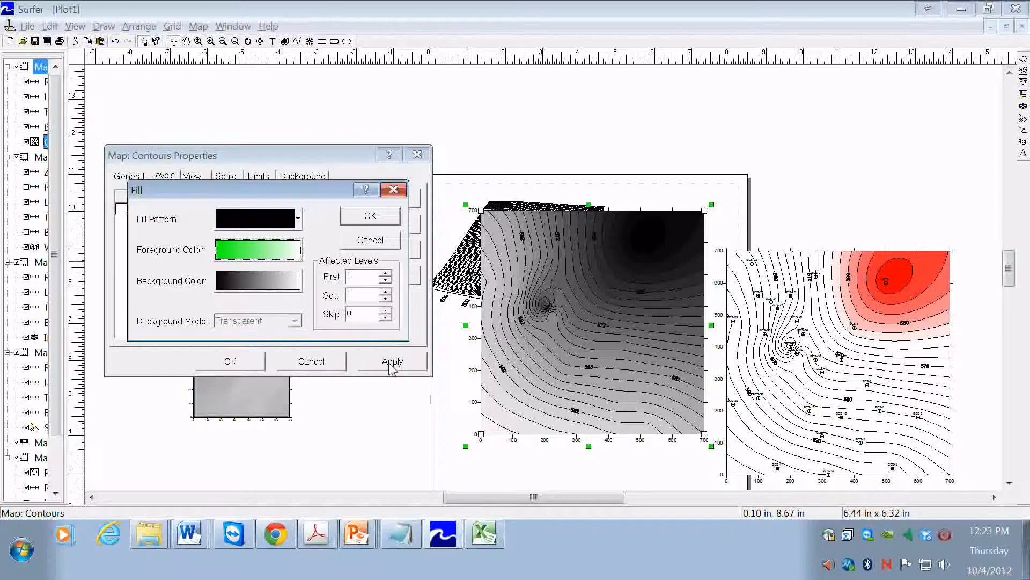
left_click(366, 216)
left_click(404, 369)
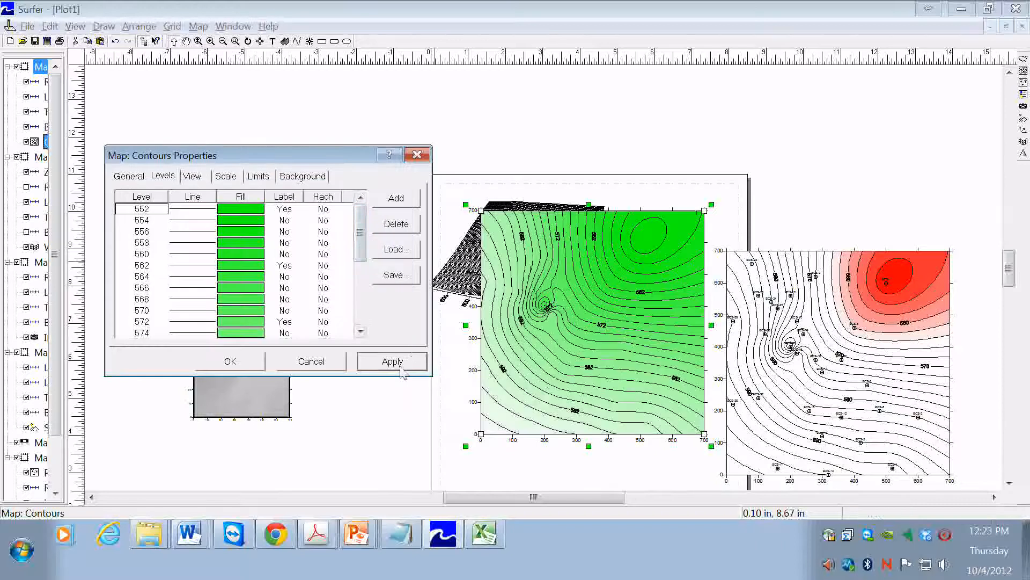
left_click(231, 361)
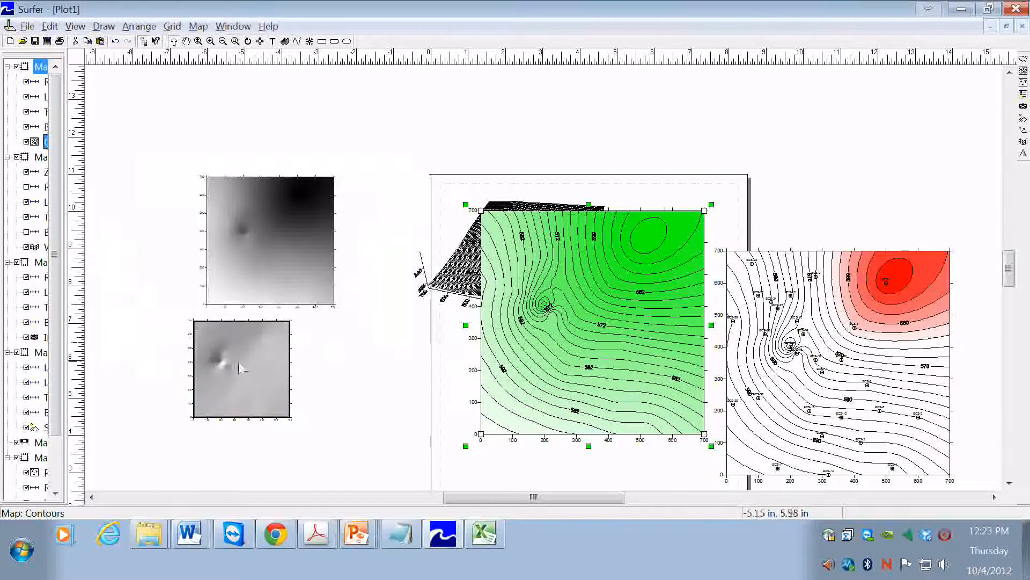
Step: Move the green contour map down to uncover the wireframe and overlay the two maps
left_click_drag(618, 314, 592, 400)
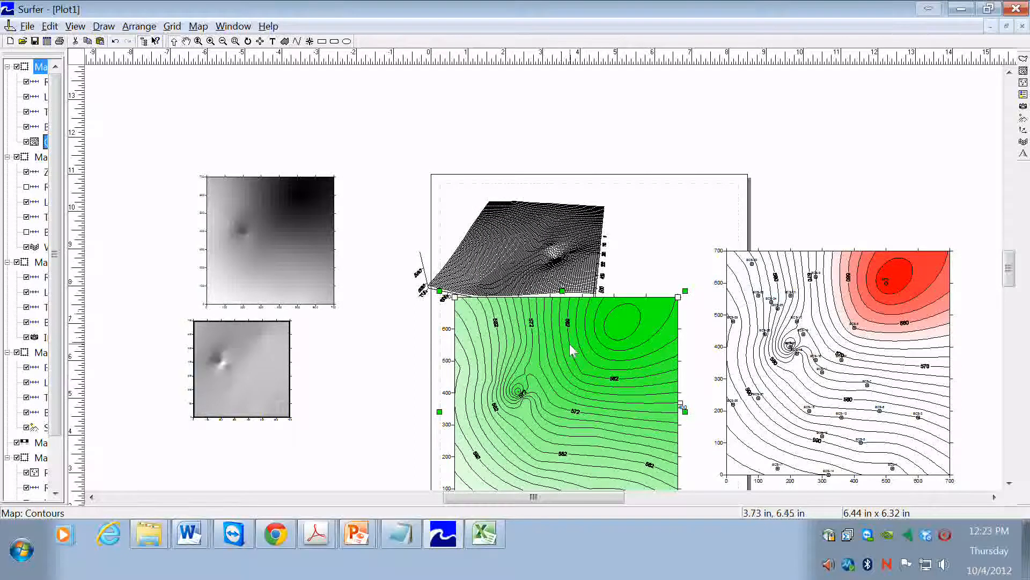
left_click(555, 273, "shift")
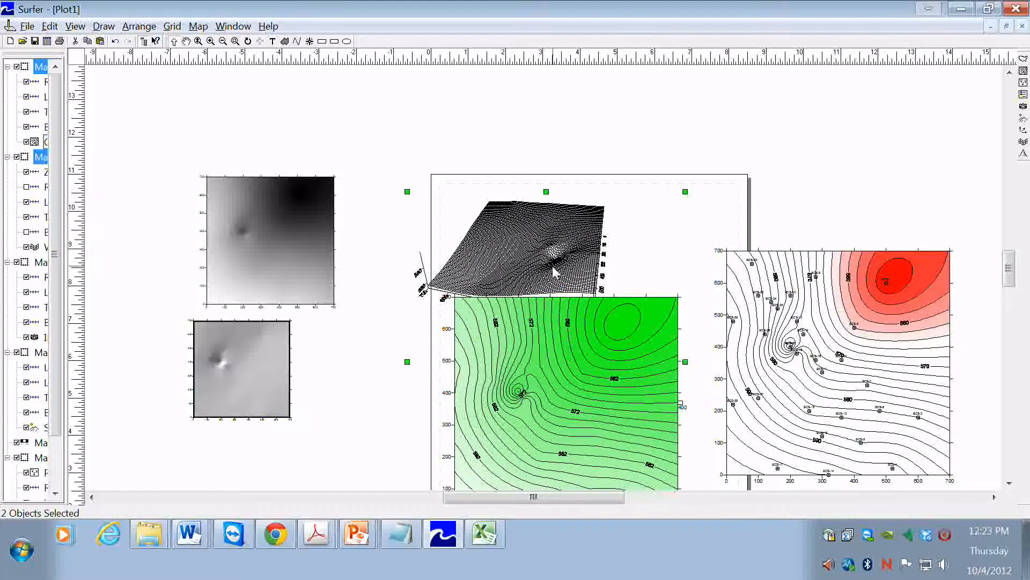
right_click(556, 273)
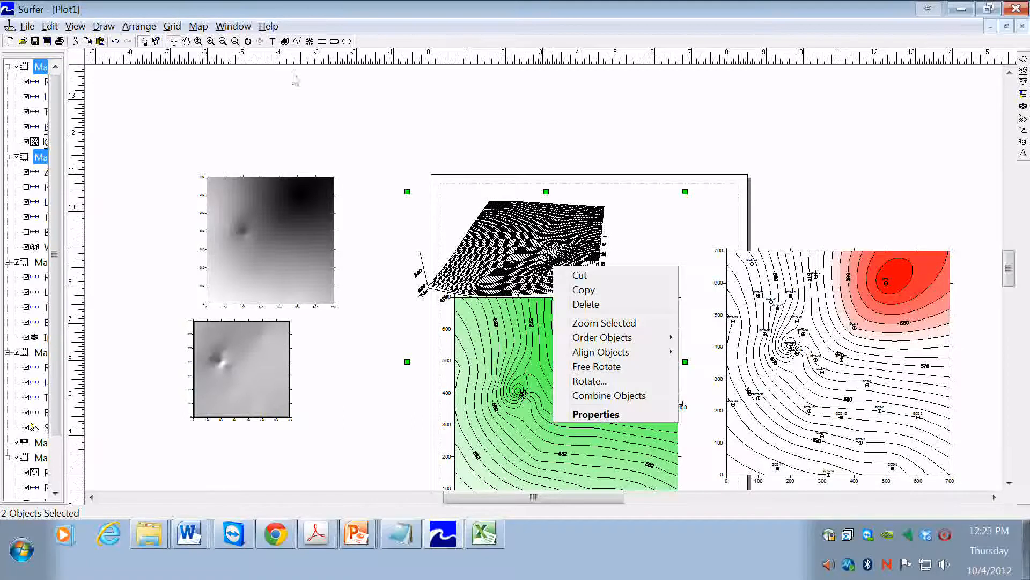
left_click(202, 31)
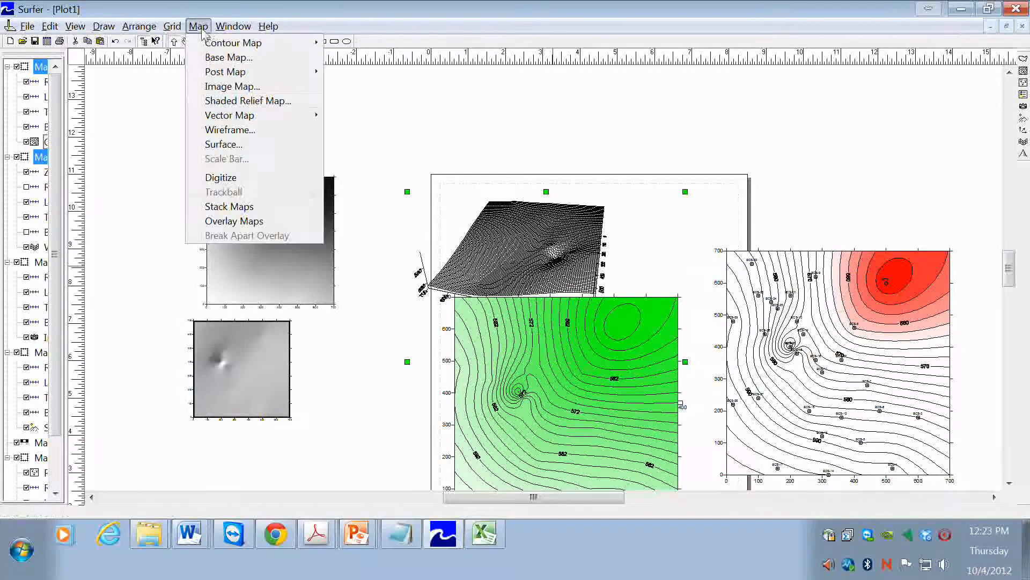
left_click(249, 222)
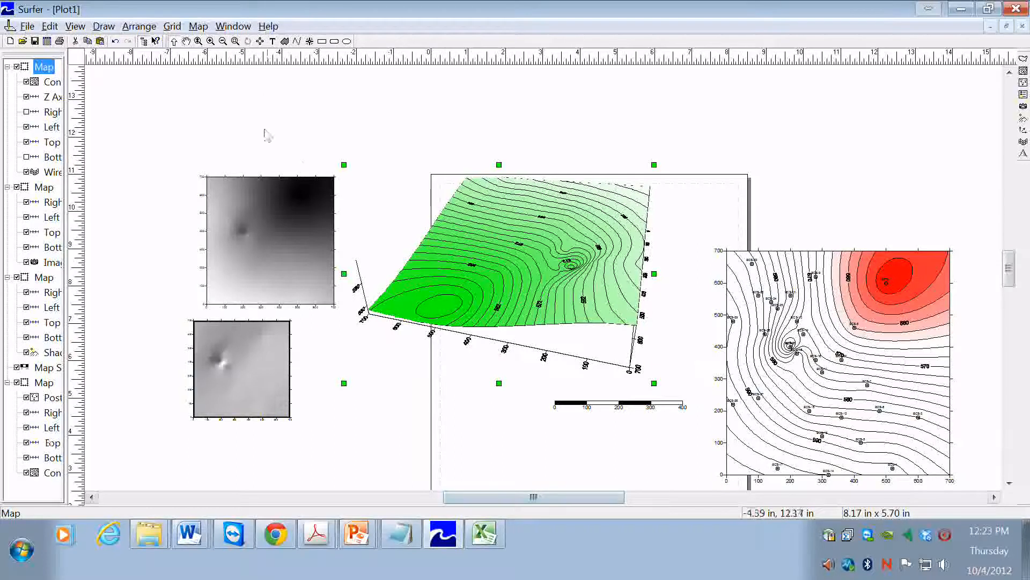
Step: Create a new post map from examplesite.xls
left_click(198, 28)
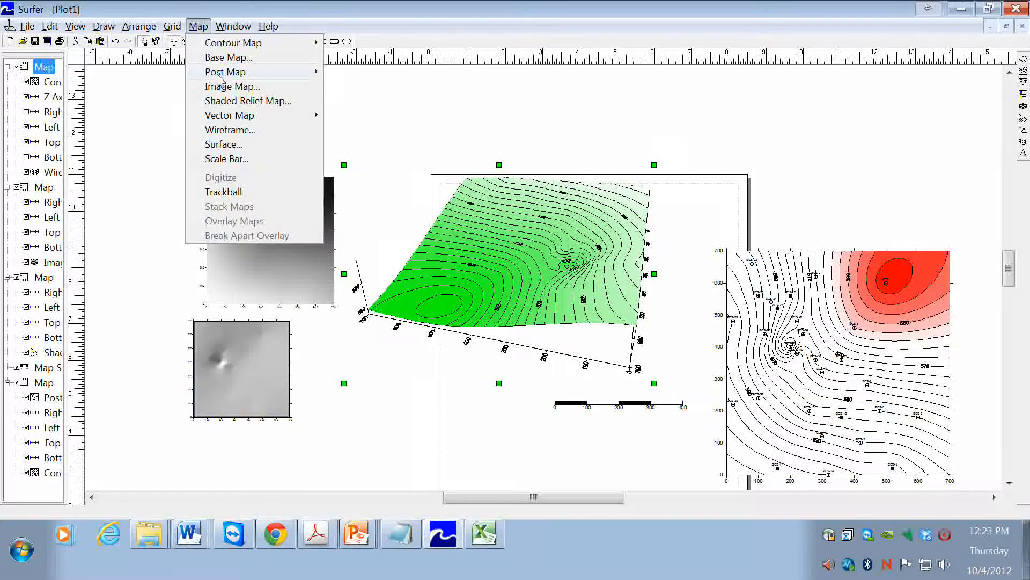
mouse_move(308, 72)
left_click(396, 75)
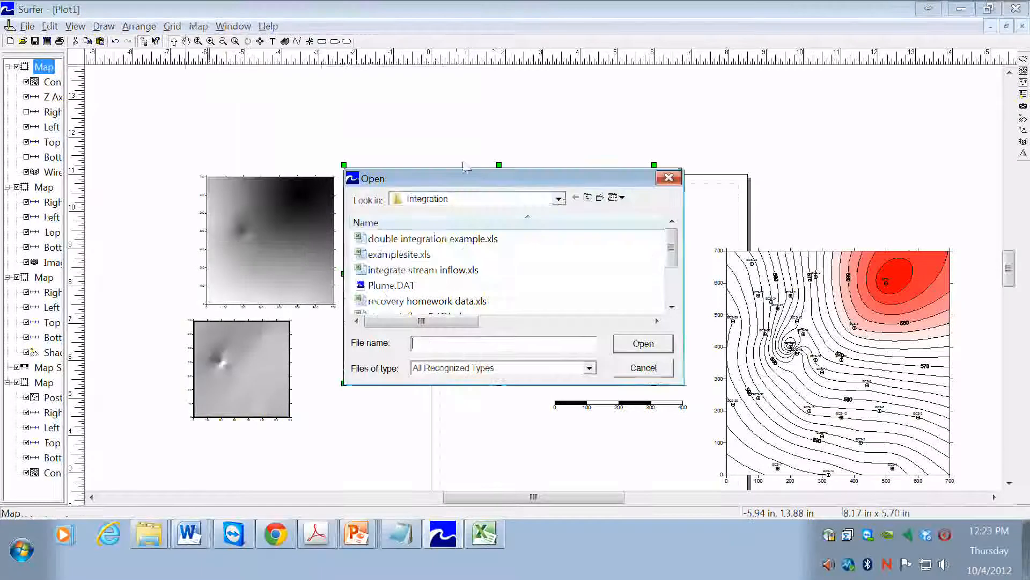
left_click(472, 255)
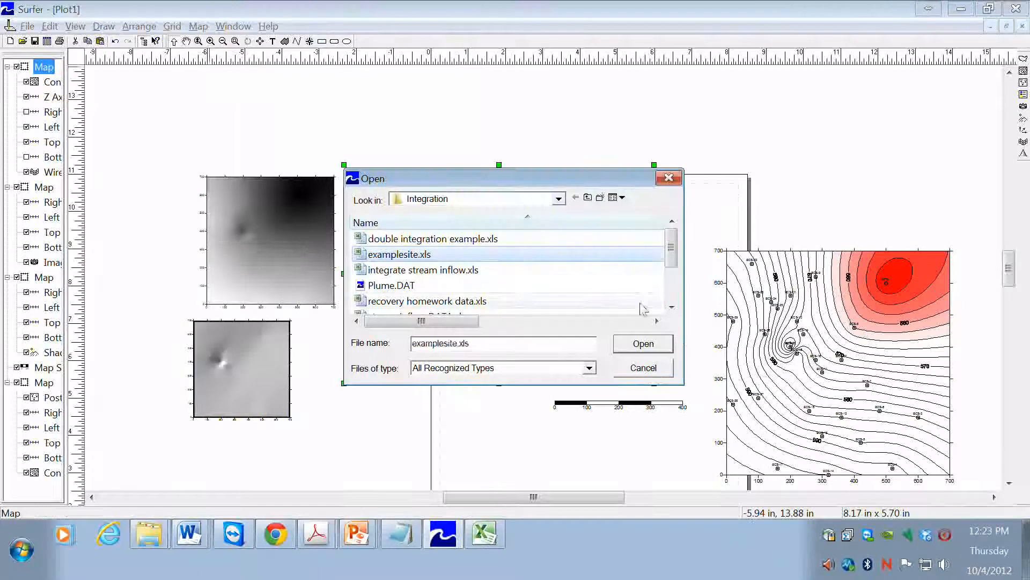
left_click(665, 346)
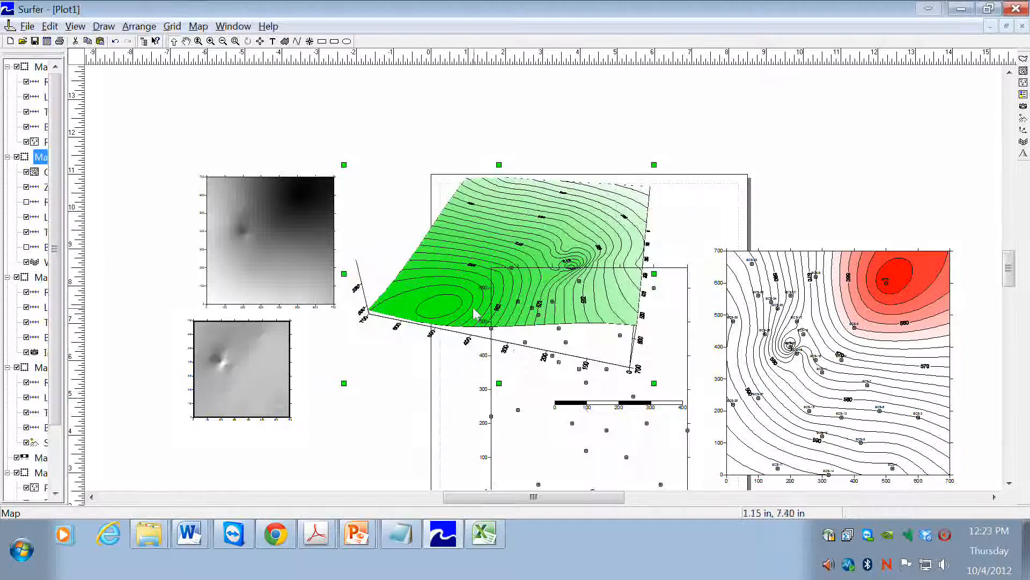
Step: Overlay the new post map on the green wireframe and contour map, and shift the combined map slightly right
left_click(468, 284)
left_click(471, 290)
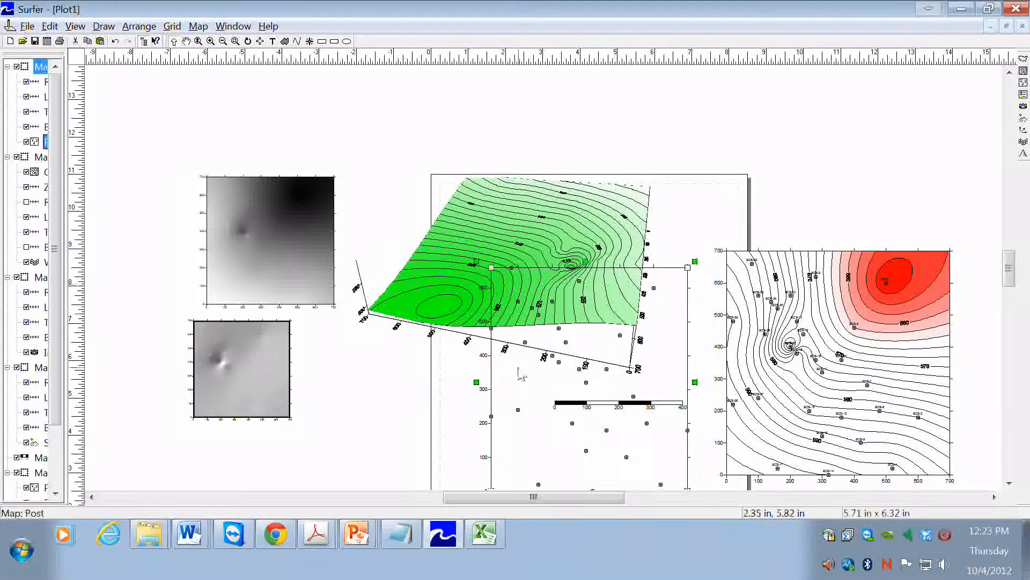
left_click(641, 210, "shift")
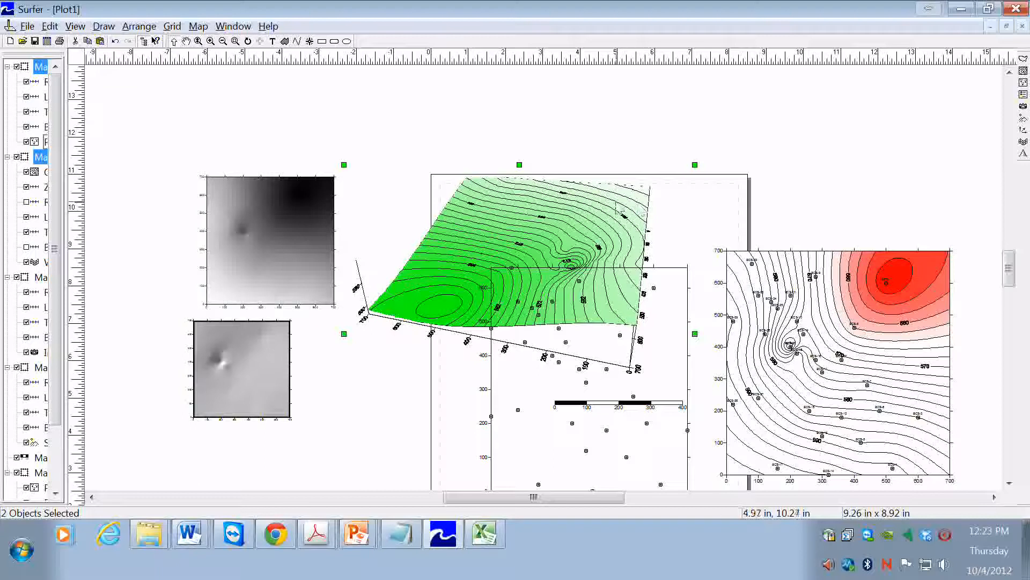
left_click(199, 27)
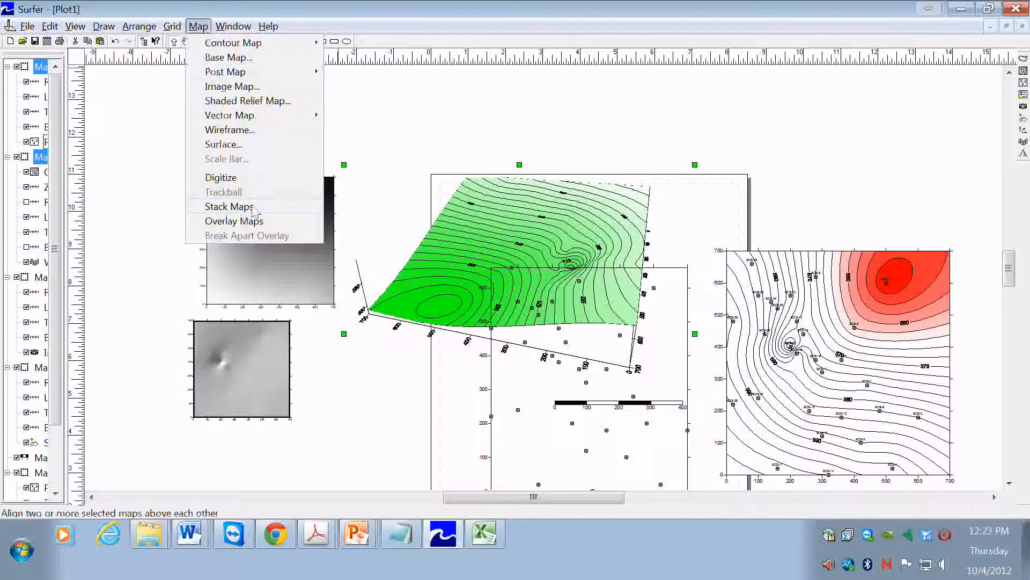
left_click(257, 220)
left_click_drag(586, 344, 619, 347)
Step: Apply a tilt of 54° and a rotation of 200° to the combined wireframe, contour and post map
right_click(612, 331)
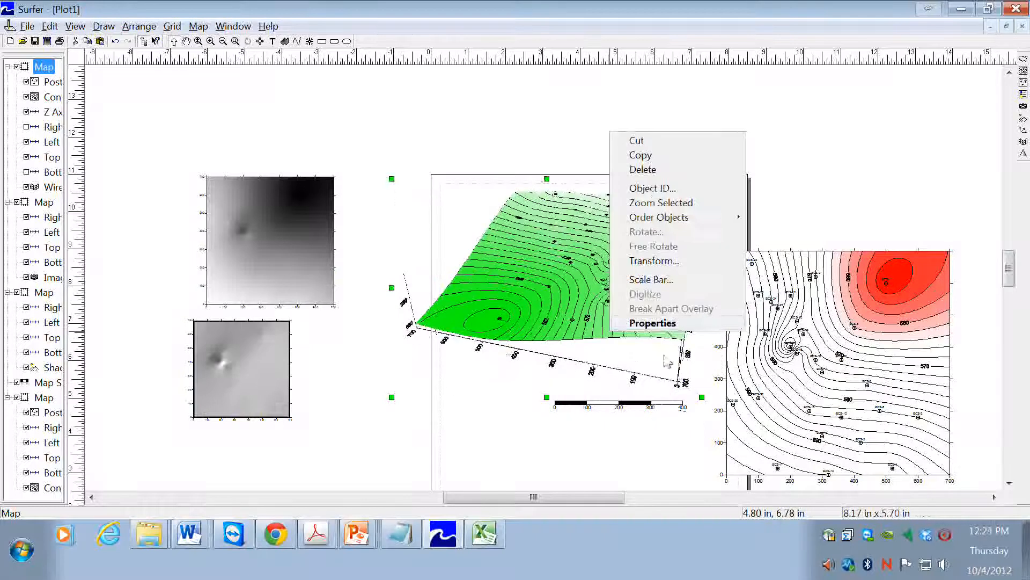
left_click(652, 323)
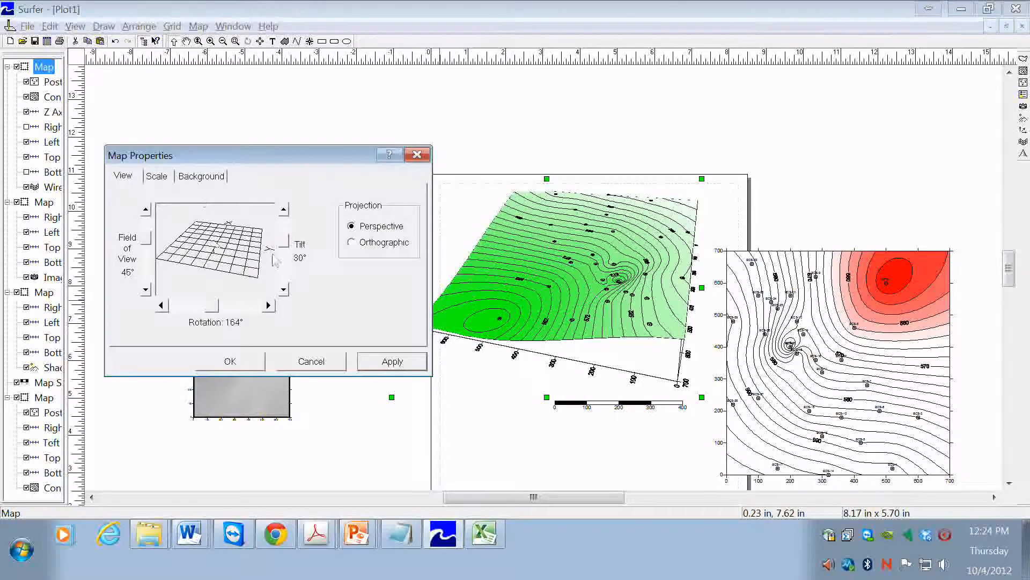
left_click_drag(283, 240, 283, 256)
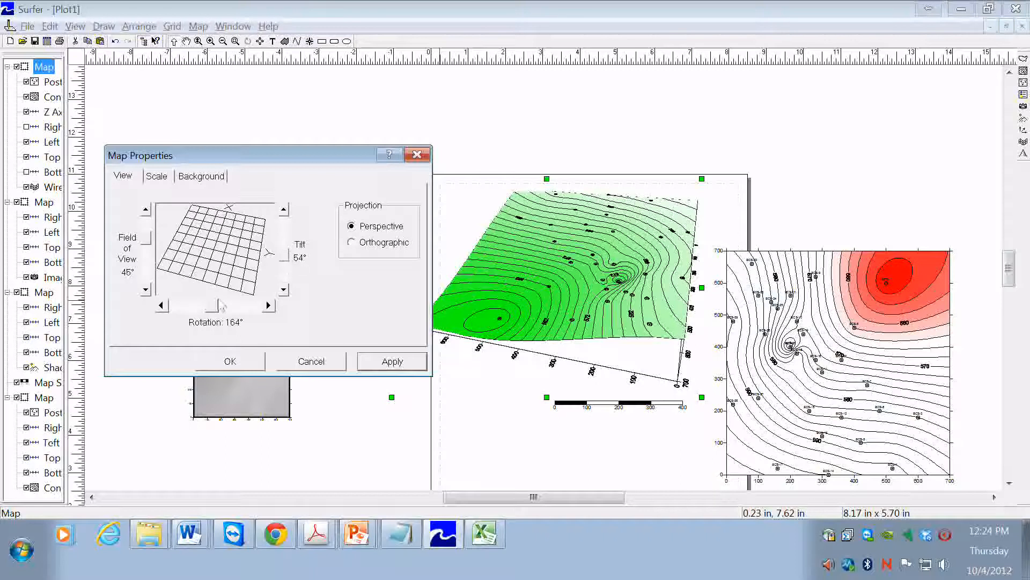
left_click_drag(217, 309, 225, 306)
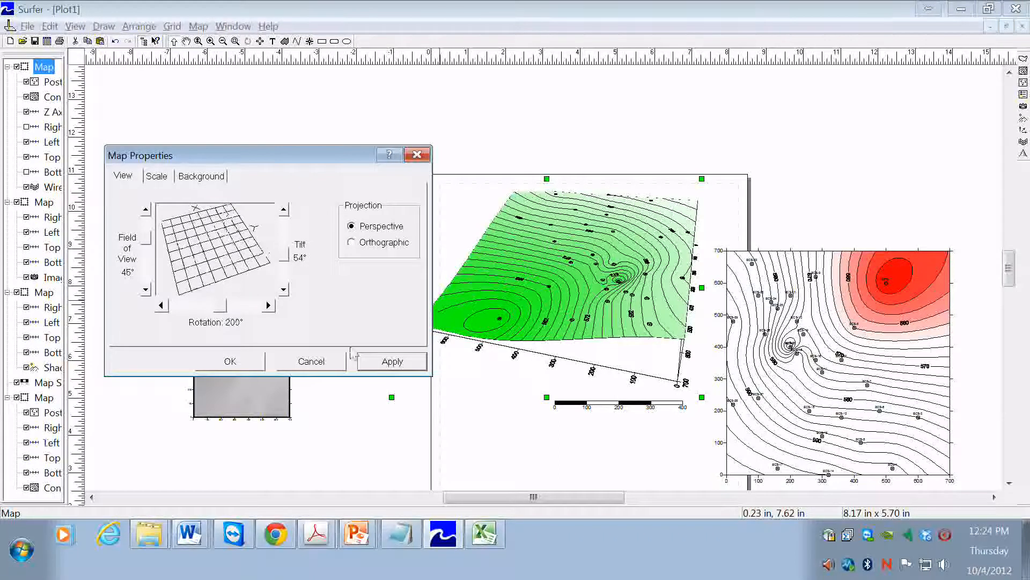
left_click(397, 368)
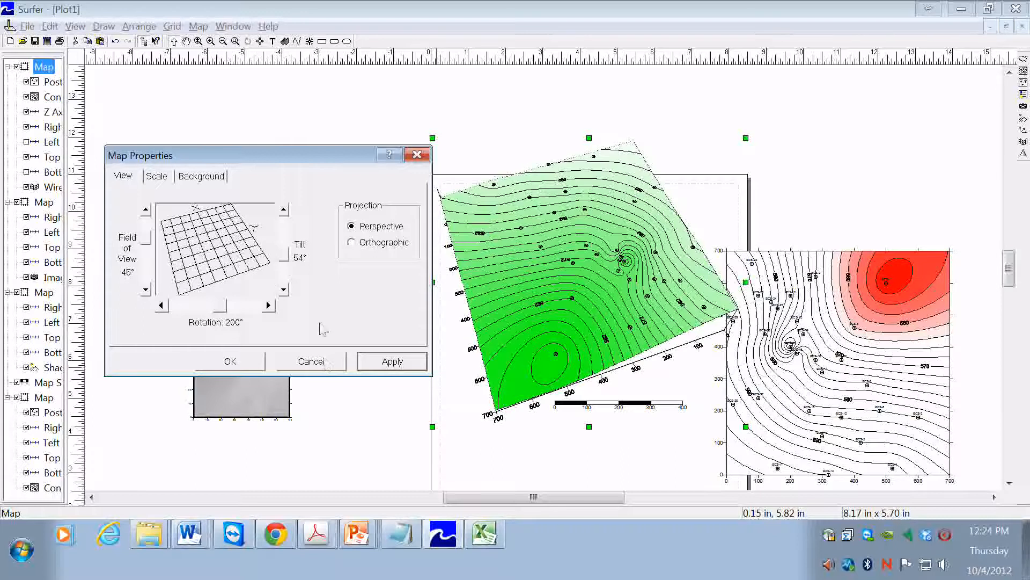
Step: Set the combined map's tilt to 29° and move the red contour and post map about 1.3 in right and 2.3 in up
left_click_drag(286, 261, 284, 240)
left_click(406, 359)
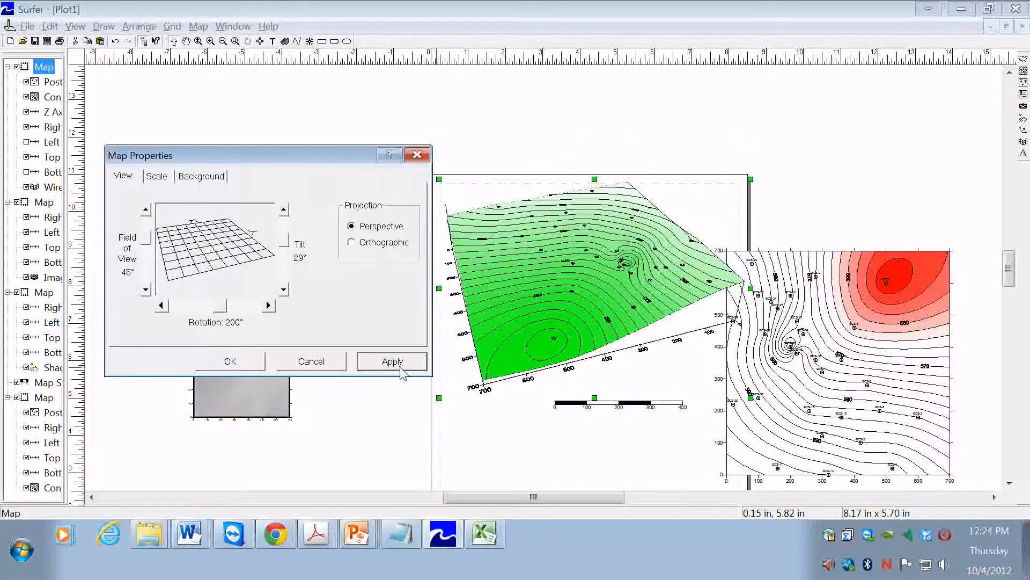
left_click(229, 361)
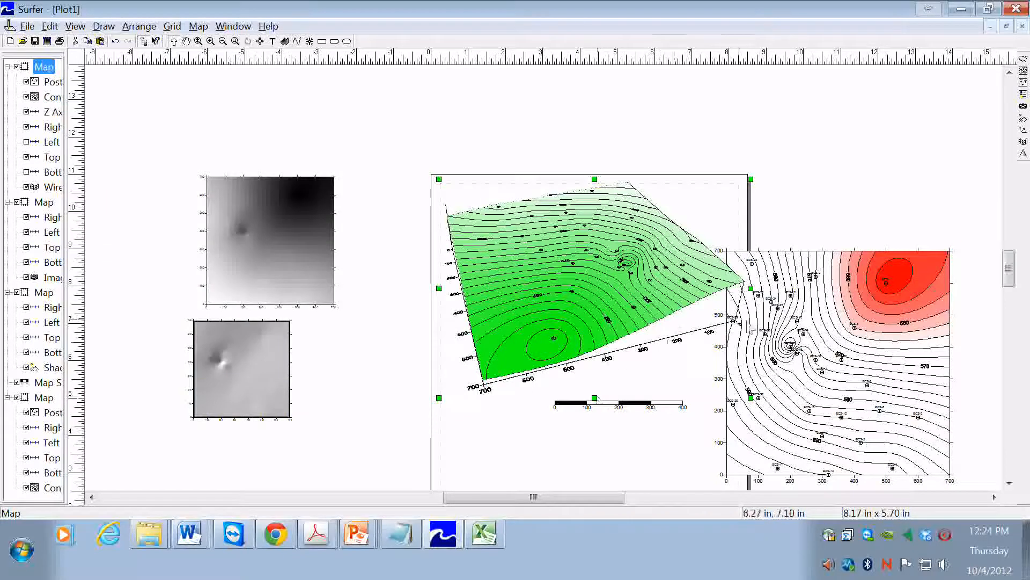
left_click_drag(829, 346, 881, 257)
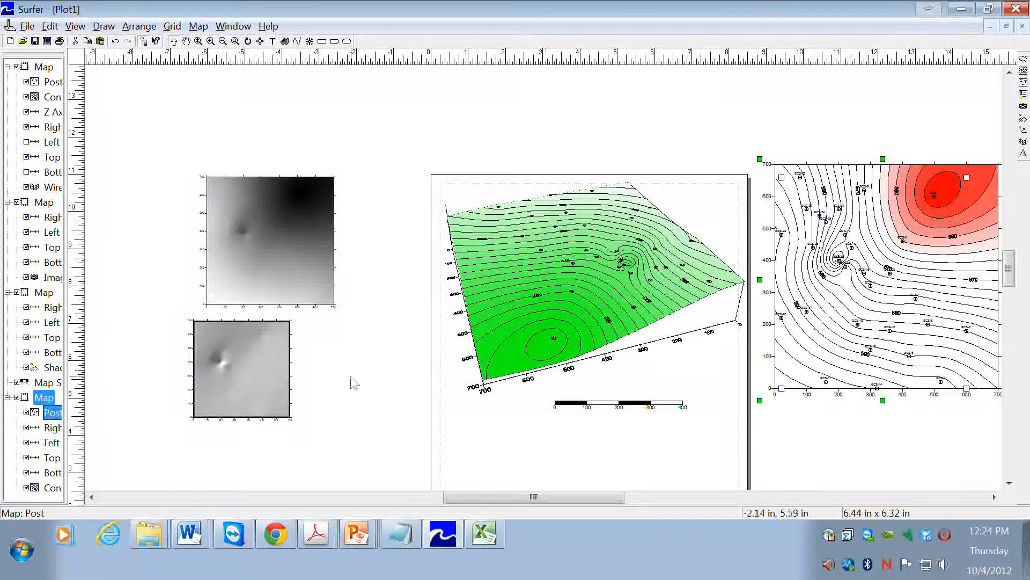
Step: Try to overlay the image map on the combined wireframe, contour and post map, and clear the selection
left_click(243, 380)
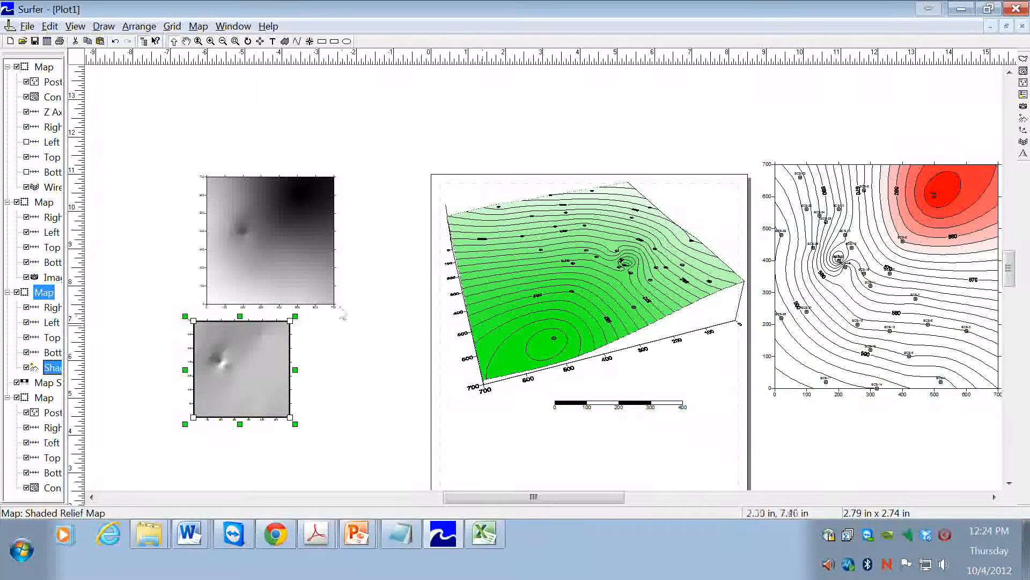
left_click(299, 288)
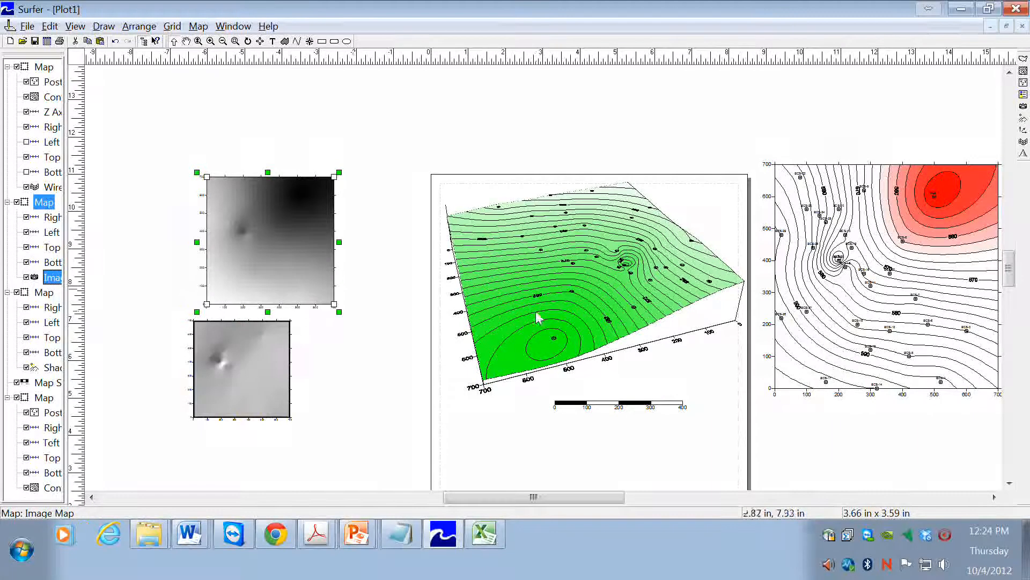
left_click(569, 322, "shift")
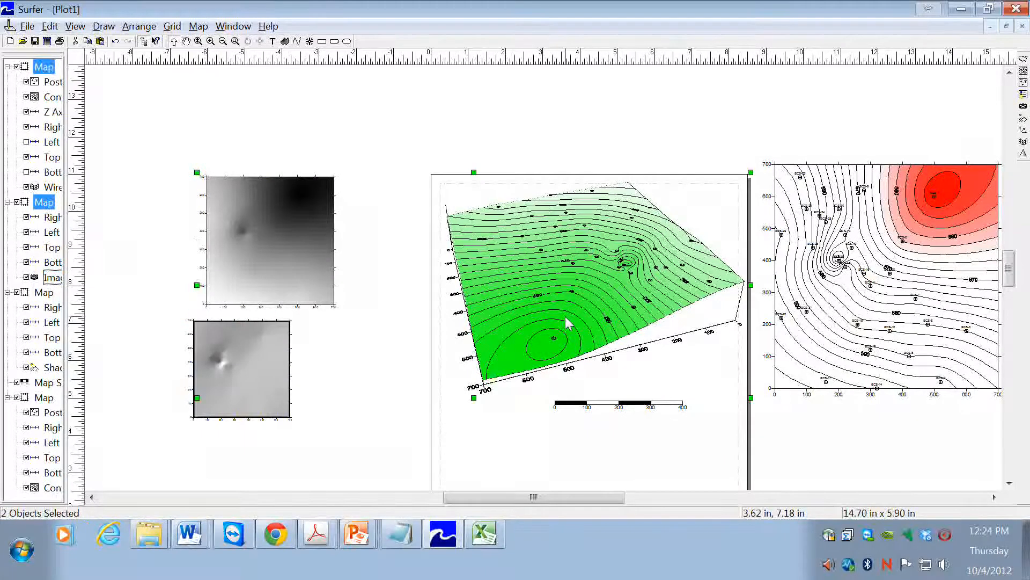
right_click(569, 322)
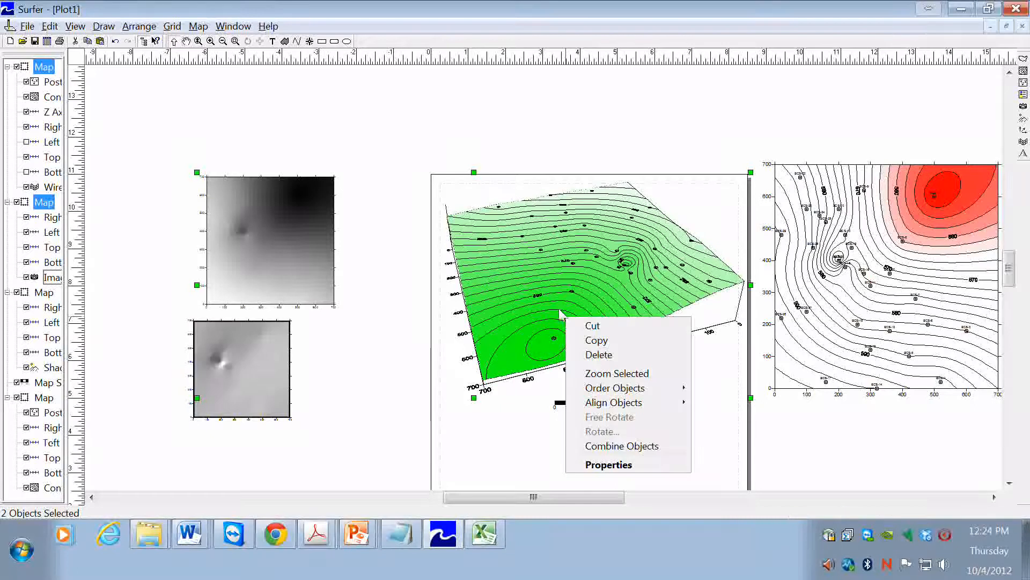
left_click(207, 30)
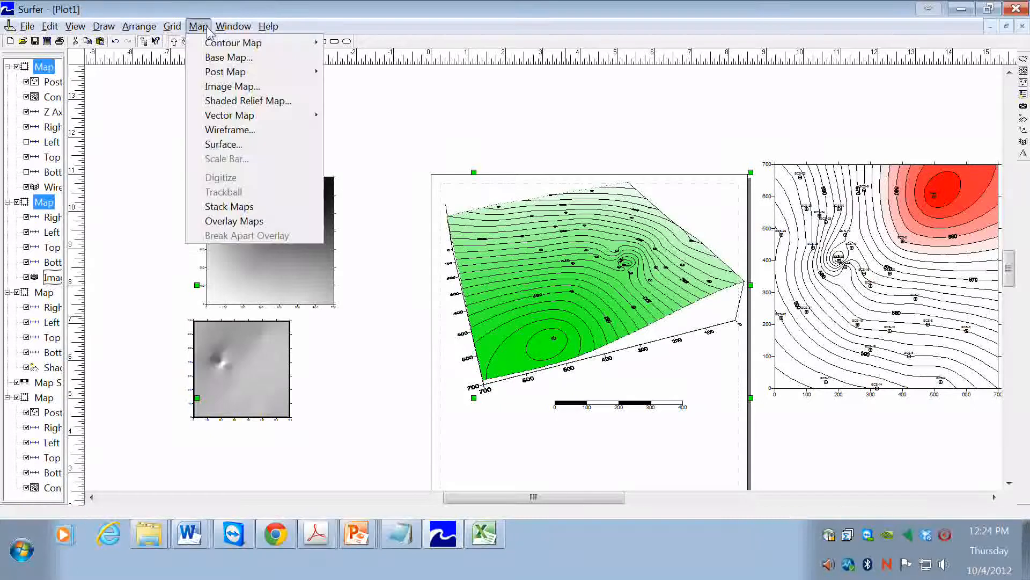
left_click(252, 221)
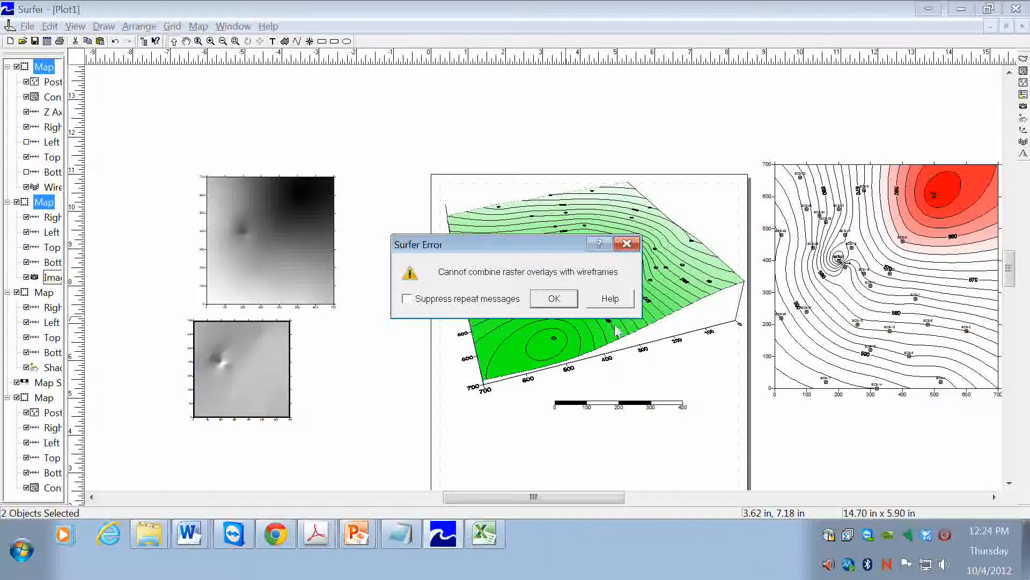
left_click(555, 298)
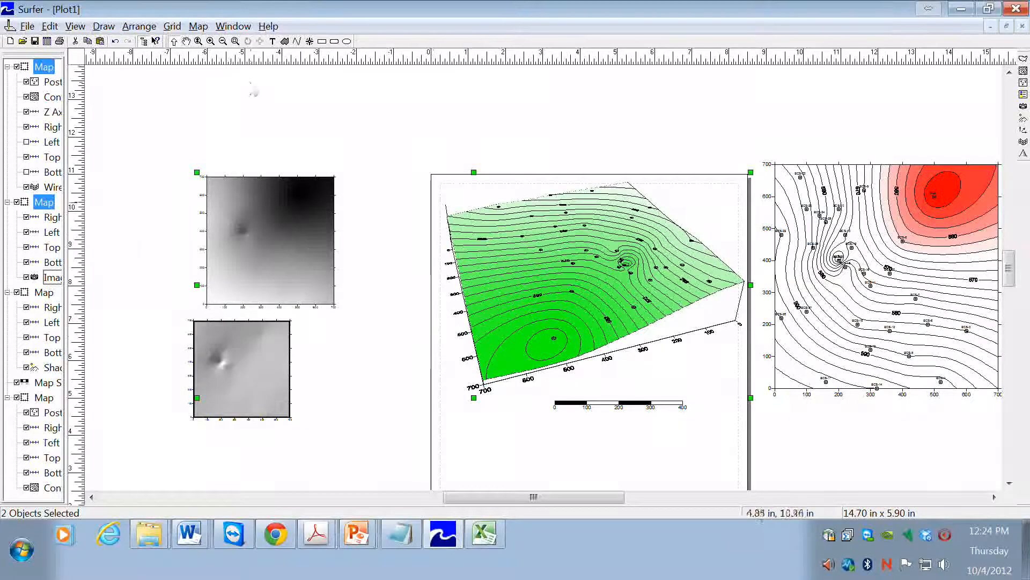
left_click(490, 439)
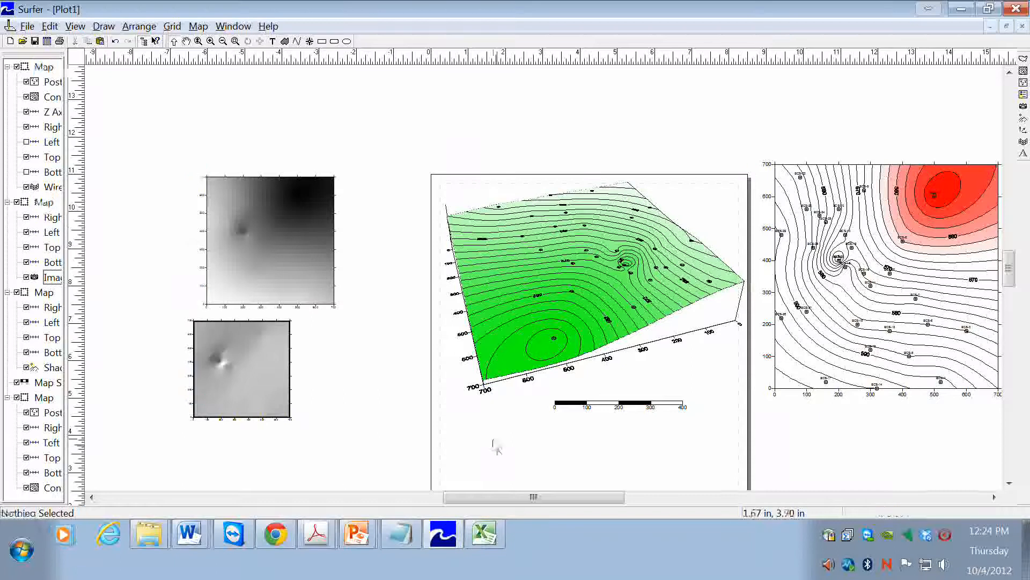
Step: Create a 3D surface map from ground_elevation.grd and move it to the right, clear of the green combined map
left_click(203, 29)
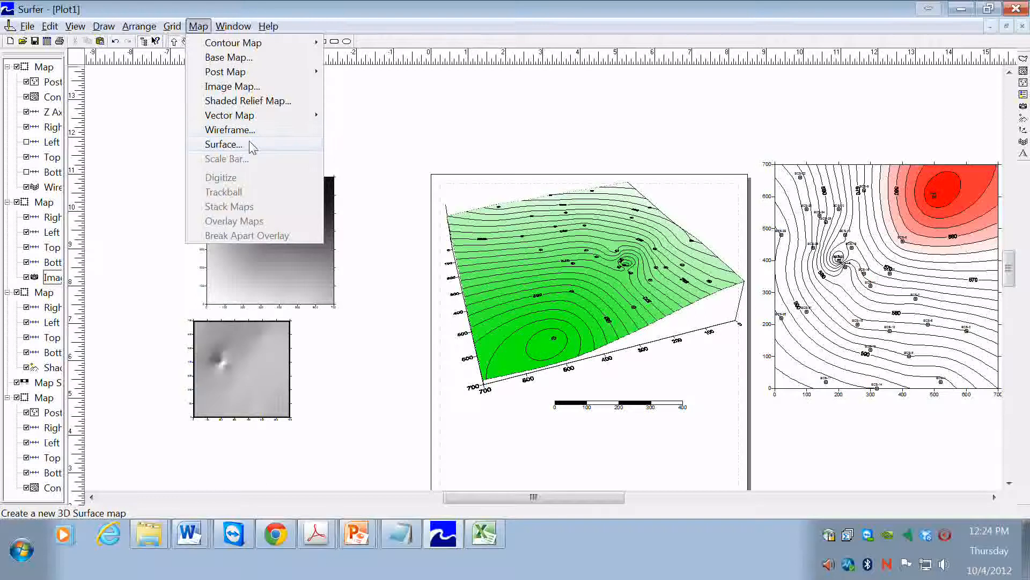
left_click(224, 145)
left_click(429, 223)
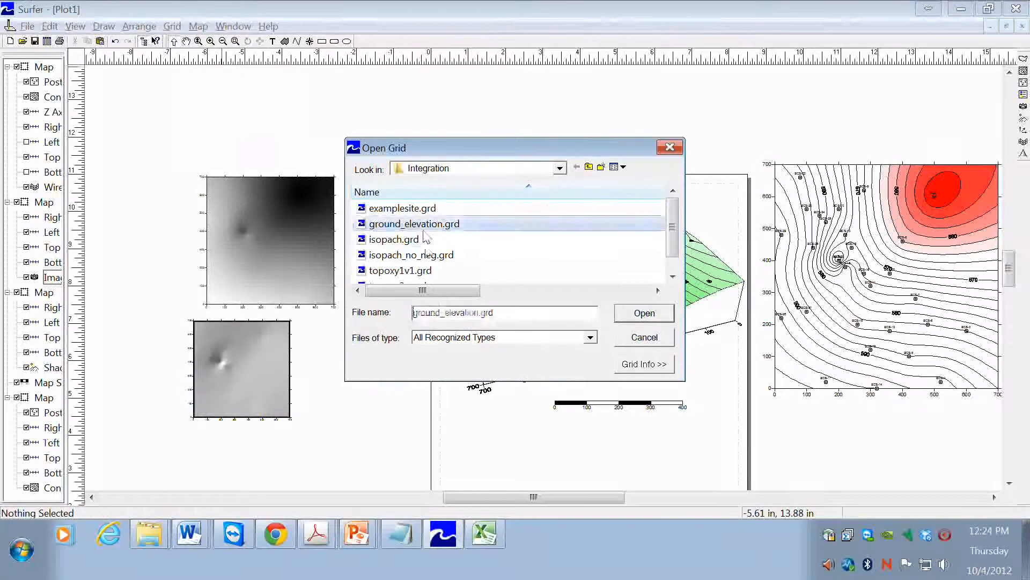
left_click(644, 316)
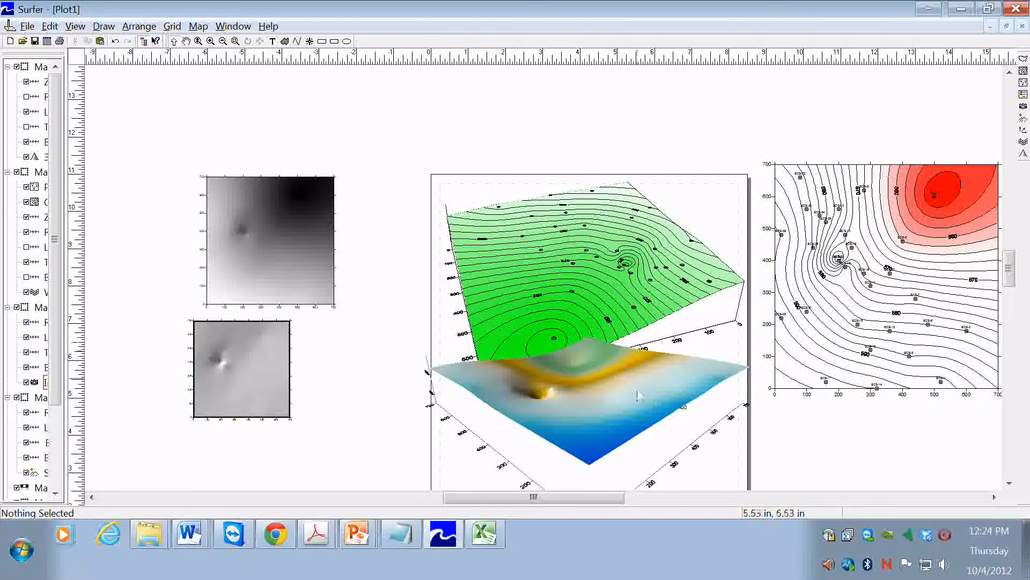
left_click_drag(601, 459, 834, 447)
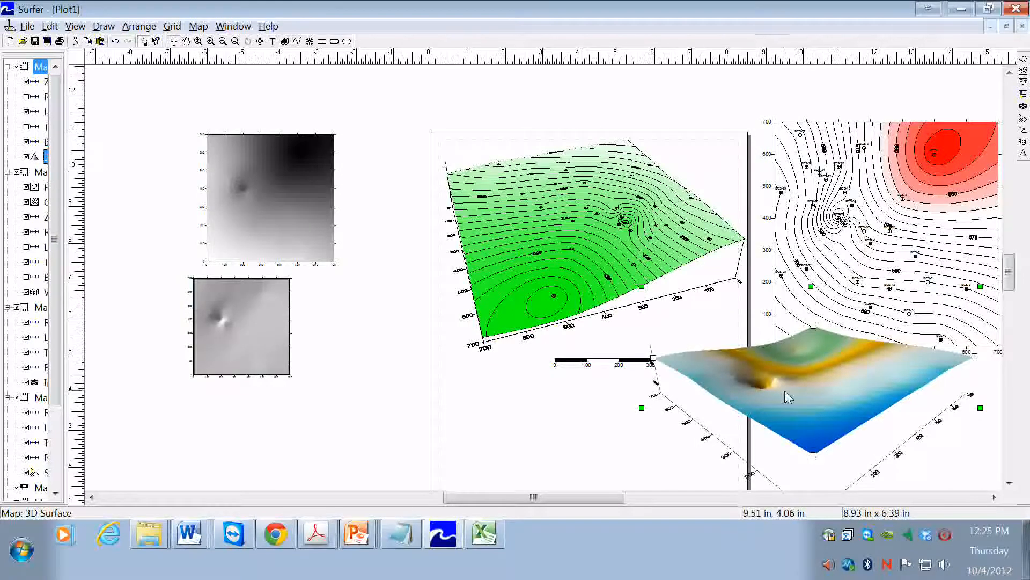
left_click_drag(815, 414, 730, 427)
Step: Apply a rotation of 166° to the 3D surface map
right_click(730, 428)
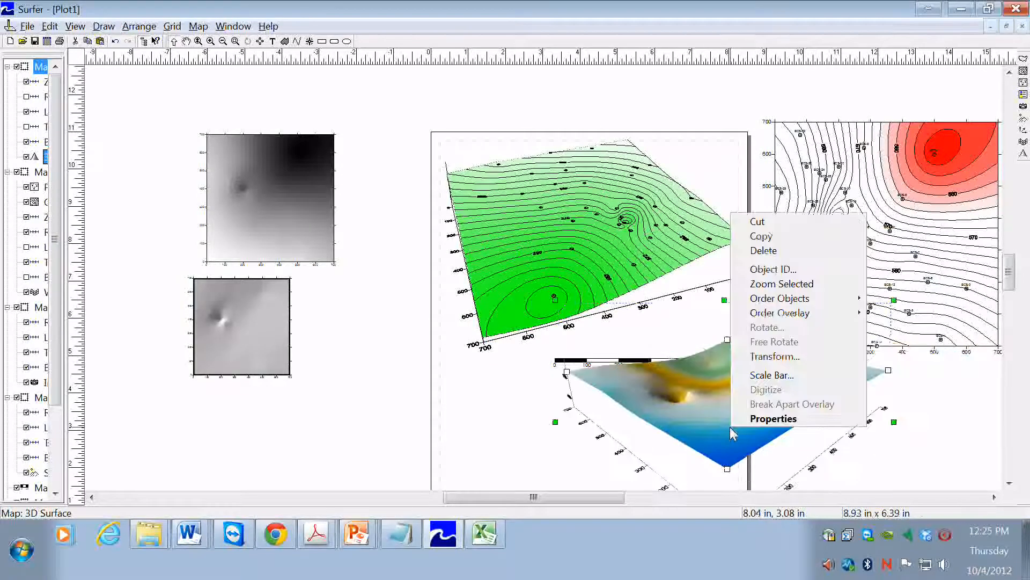
left_click(766, 419)
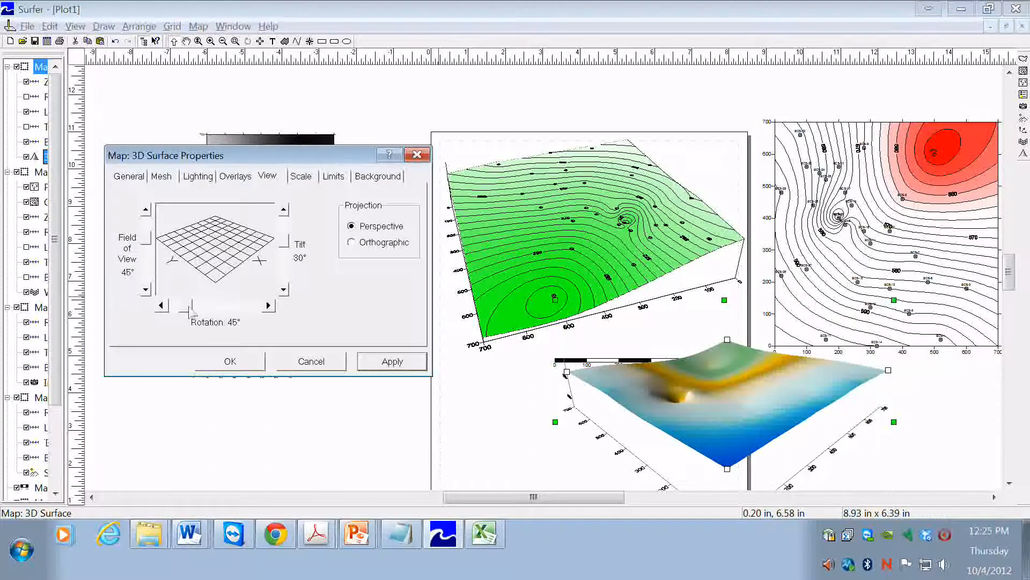
left_click_drag(189, 309, 216, 311)
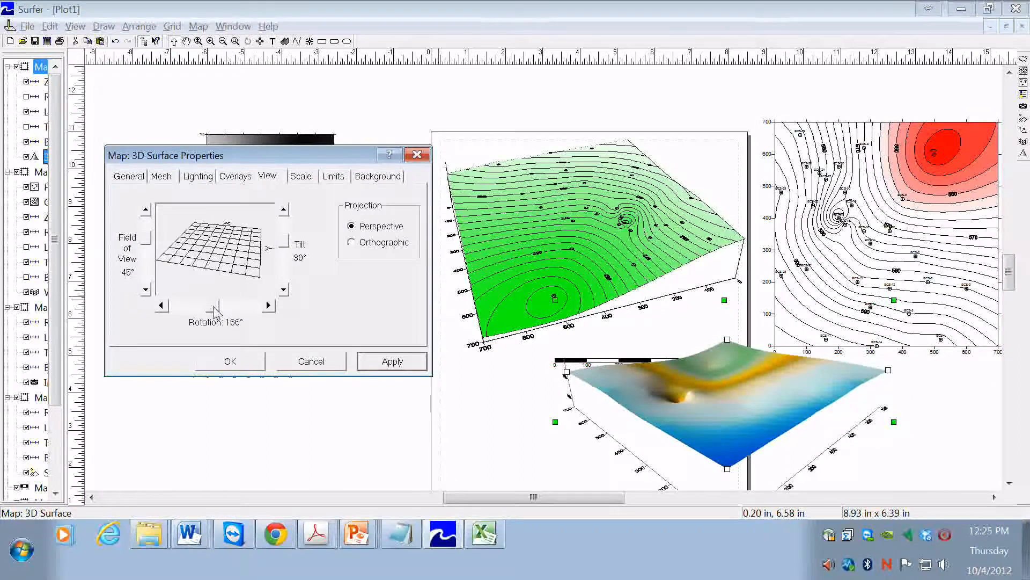
left_click(392, 361)
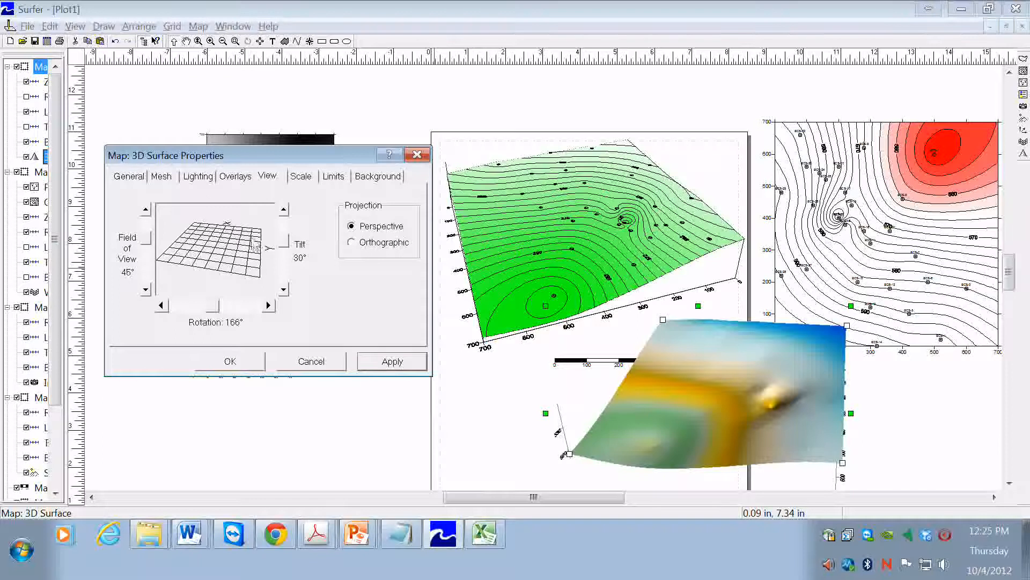
Step: Set the surface map's light position to horizontal -27 and vertical 51, and move the map below the red contour map
left_click(198, 176)
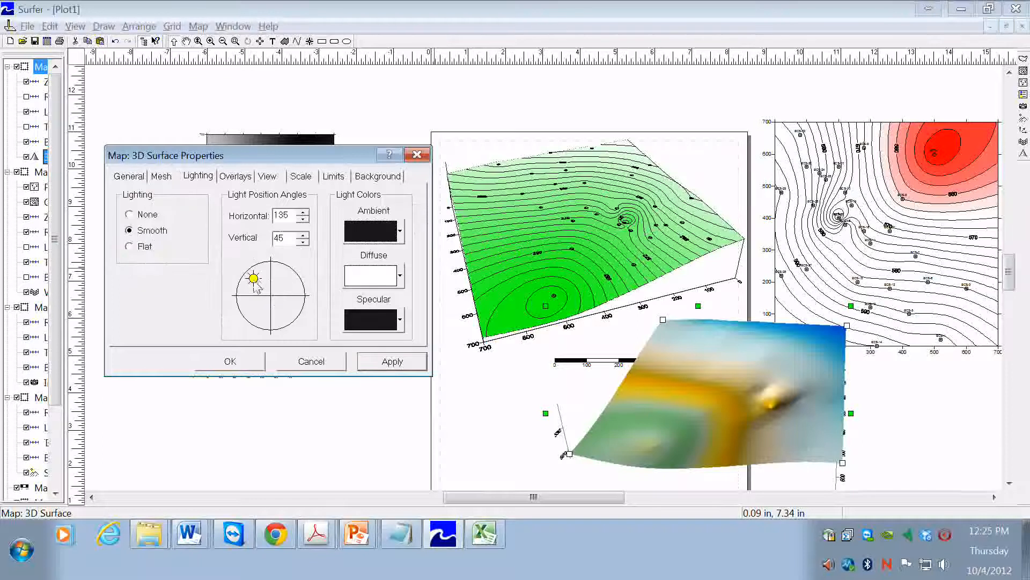
left_click_drag(254, 281, 293, 305)
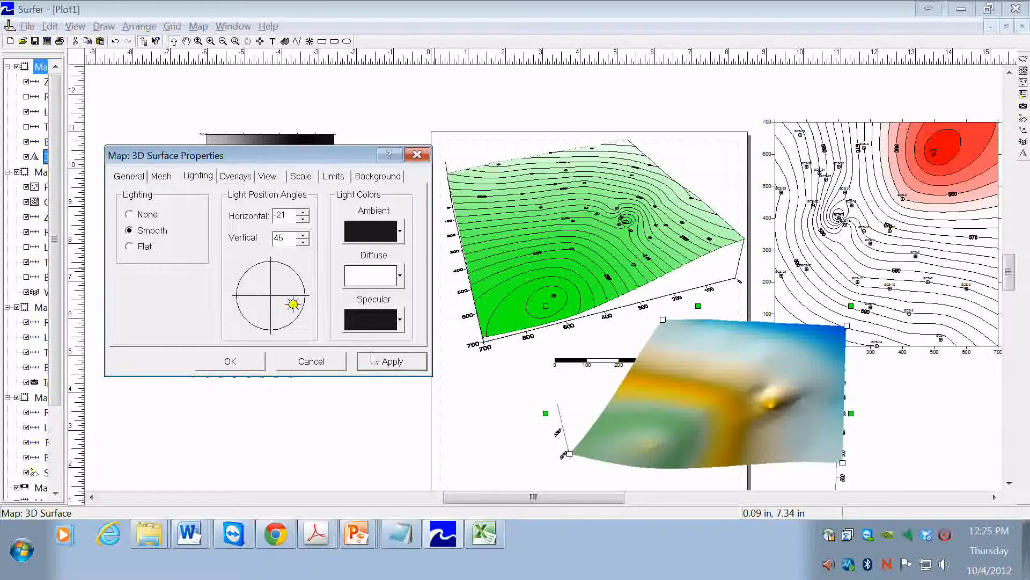
left_click(389, 363)
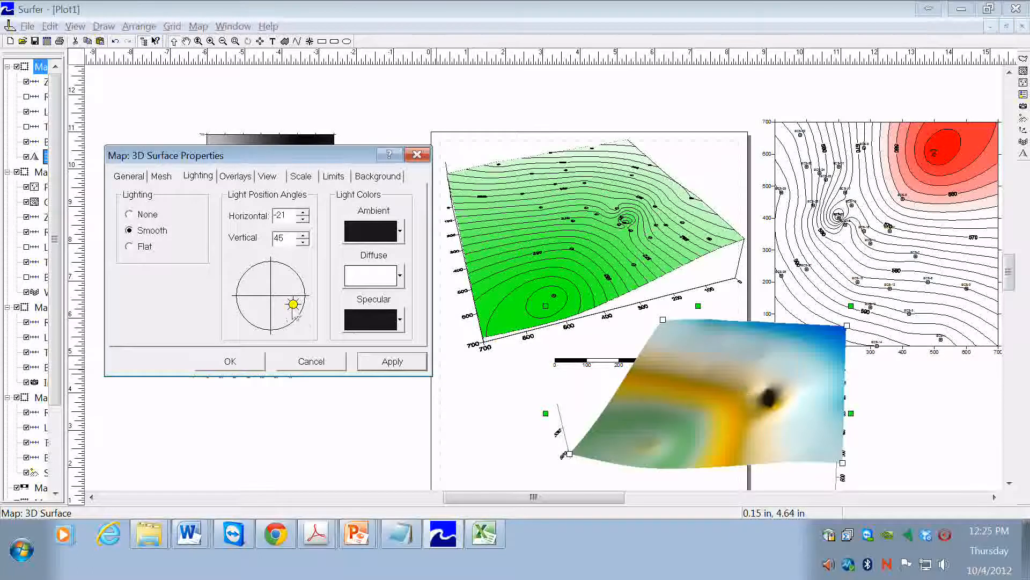
mouse_move(293, 305)
left_mouse_down()
mouse_move(276, 303)
mouse_move(290, 309)
left_mouse_up()
left_click(393, 362)
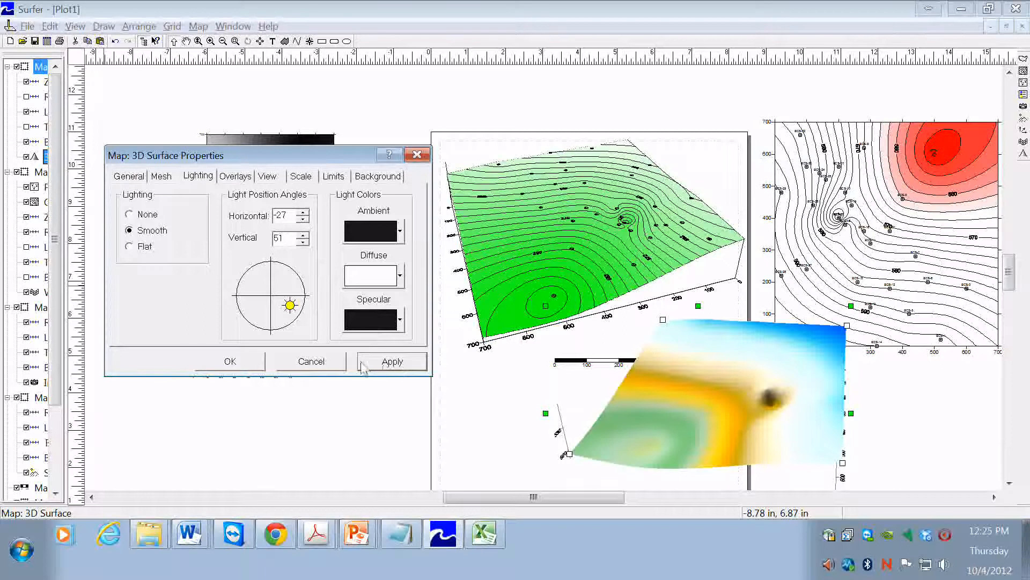
left_click(324, 365)
left_click_drag(801, 377, 966, 433)
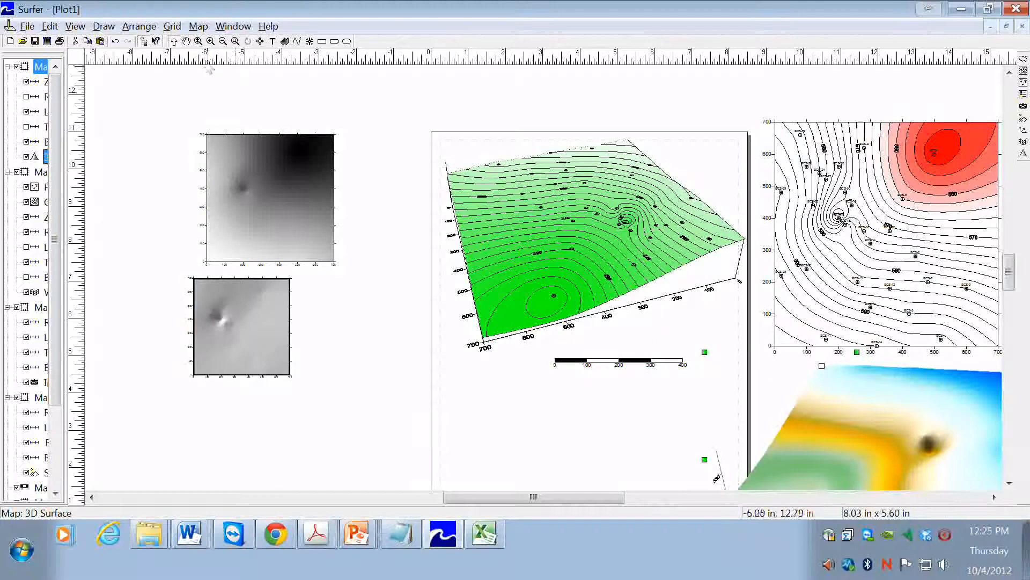
Step: Create a 1-grid vector map from ground_elevation.grd and place it on the page's lower half
left_click(198, 25)
mouse_move(224, 119)
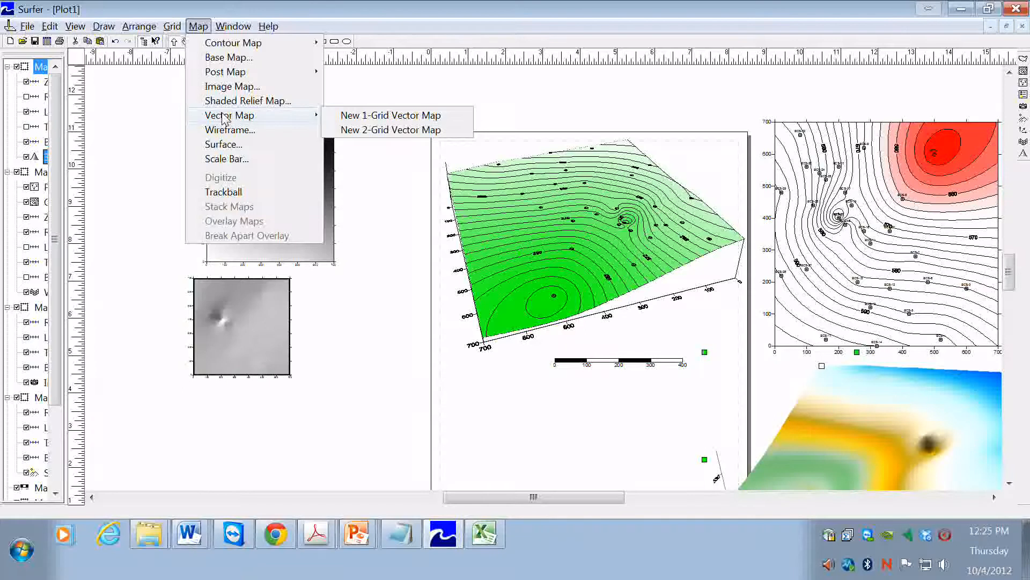
left_click(403, 116)
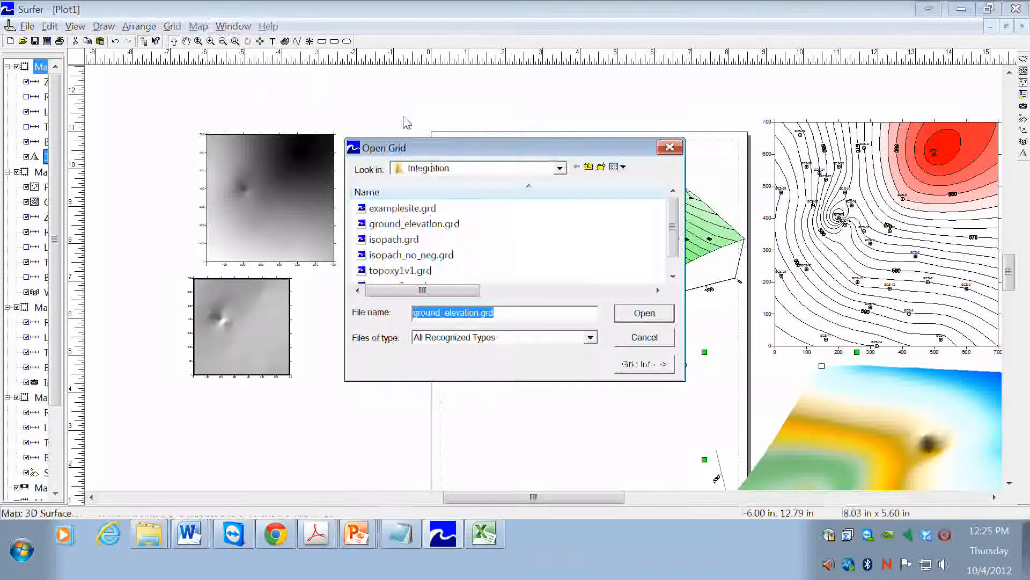
left_click(456, 225)
left_click(646, 316)
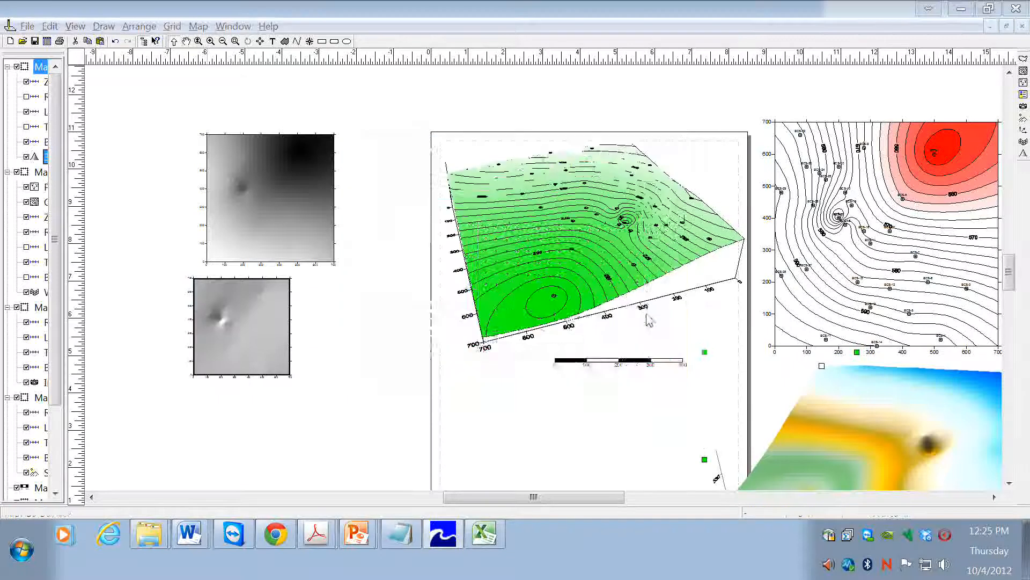
left_click_drag(647, 409, 514, 486)
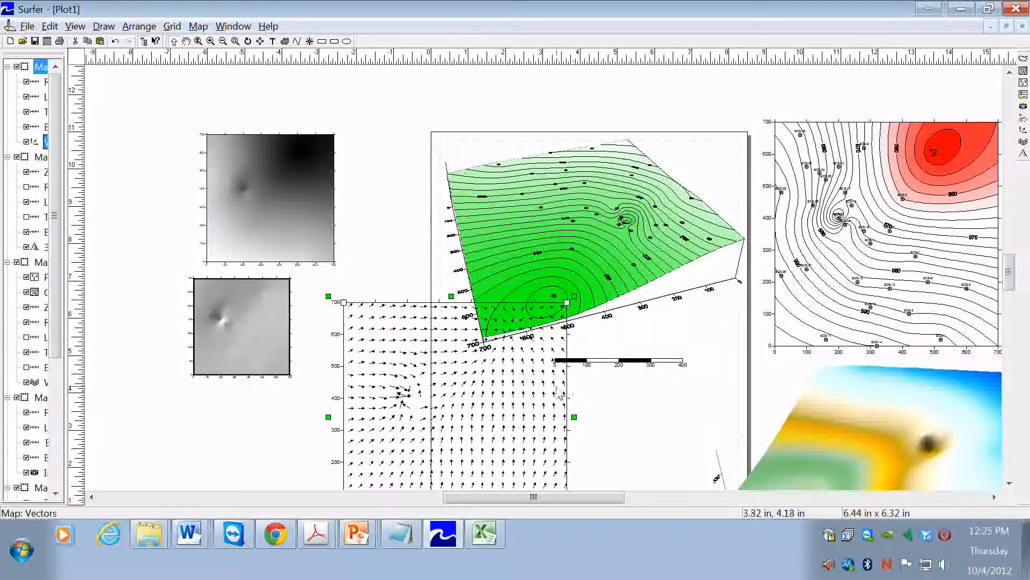
left_click_drag(517, 414, 504, 436)
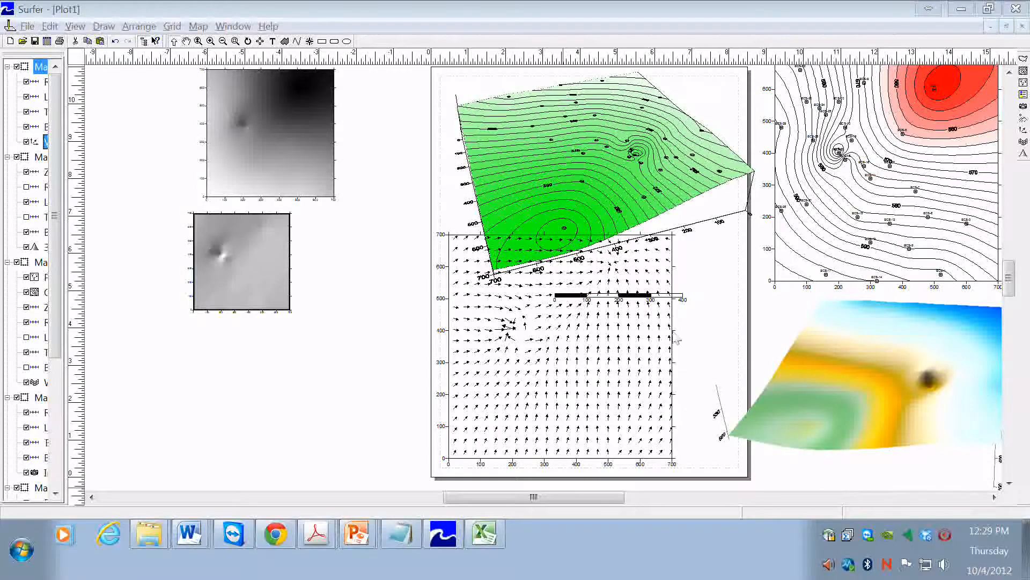
Step: Overlay the vector map on the combined wireframe, contour and post map, and check the combined map's view properties
left_click(645, 385)
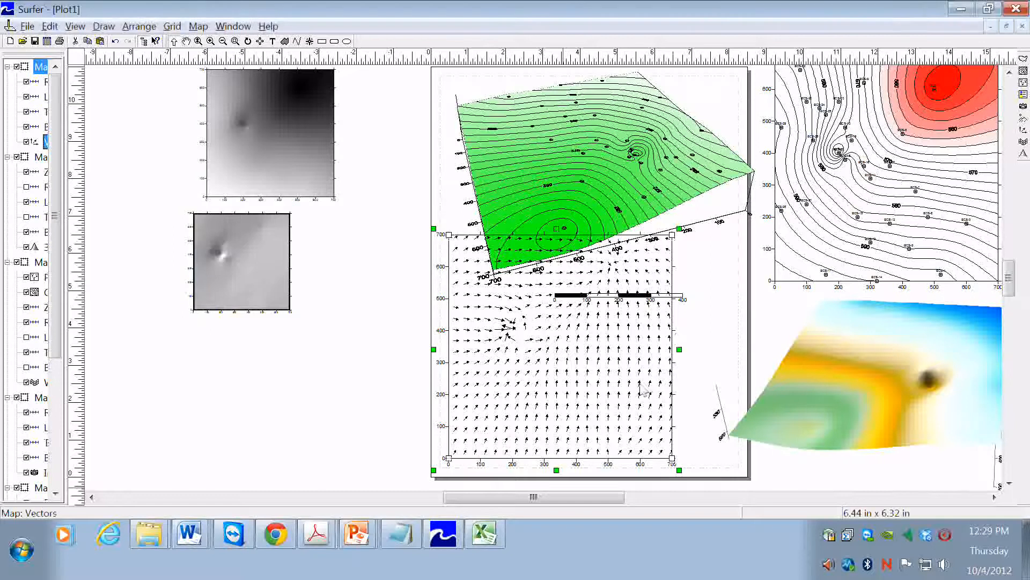
right_click(707, 196)
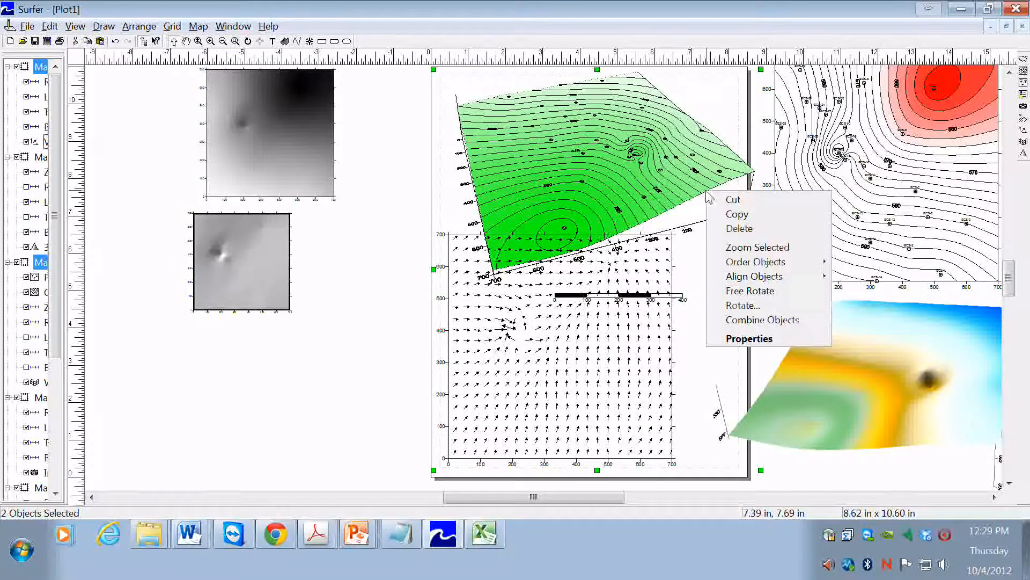
left_click(198, 26)
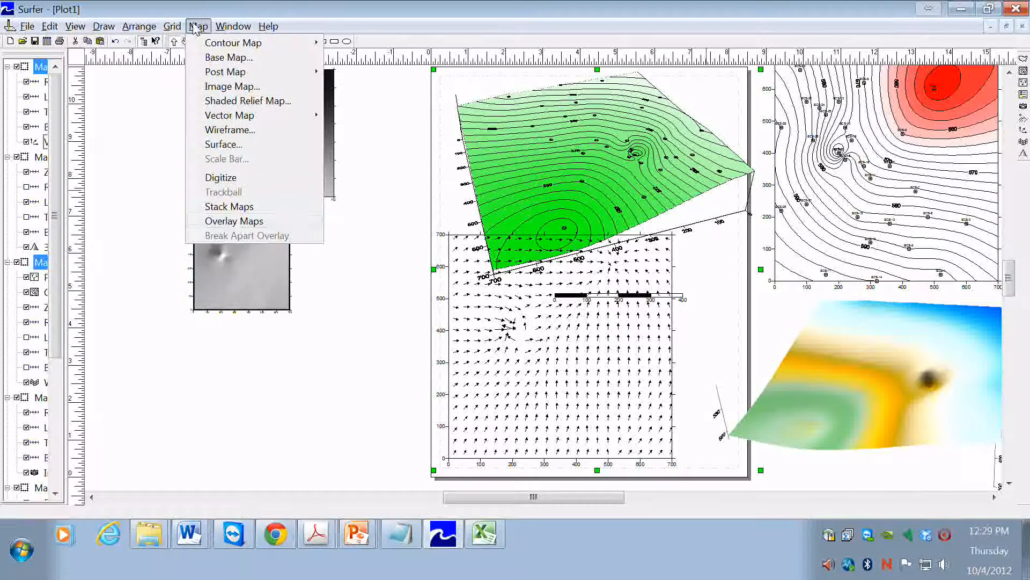
left_click(230, 221)
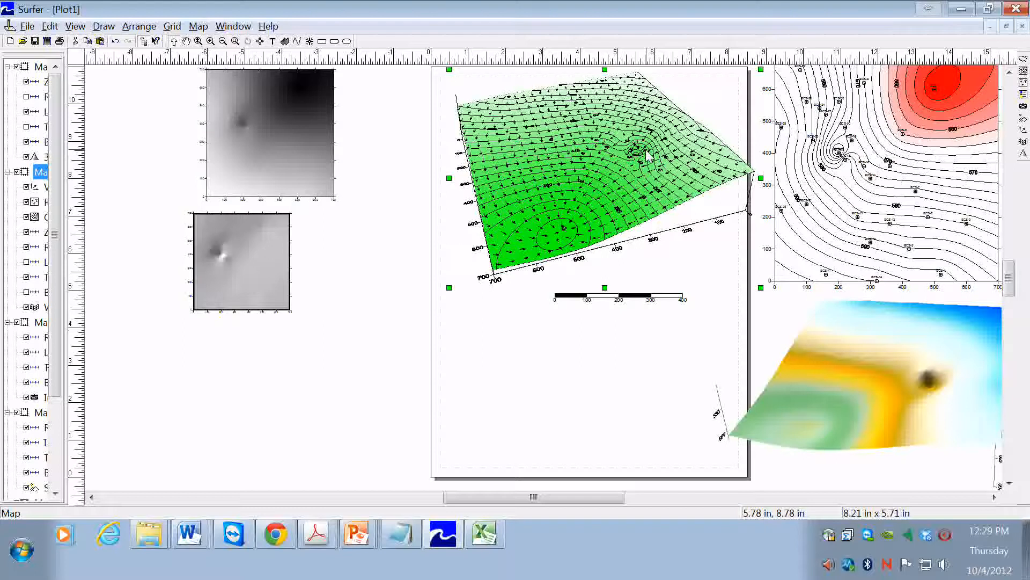
right_click(614, 208)
left_click(669, 404)
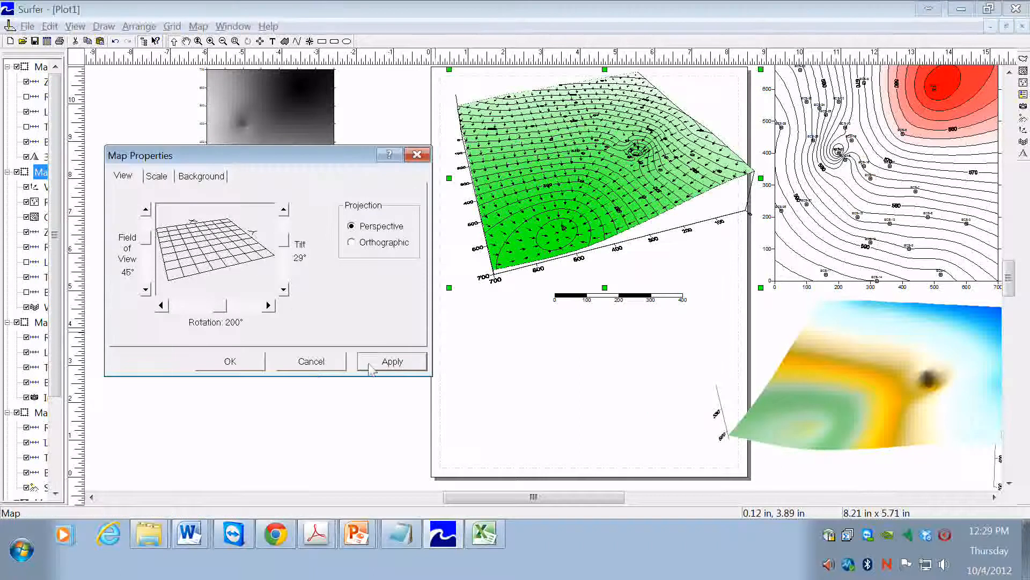
left_click(322, 361)
Step: Break the vector map out of the combined wireframe, contour and post overlay
right_click(616, 202)
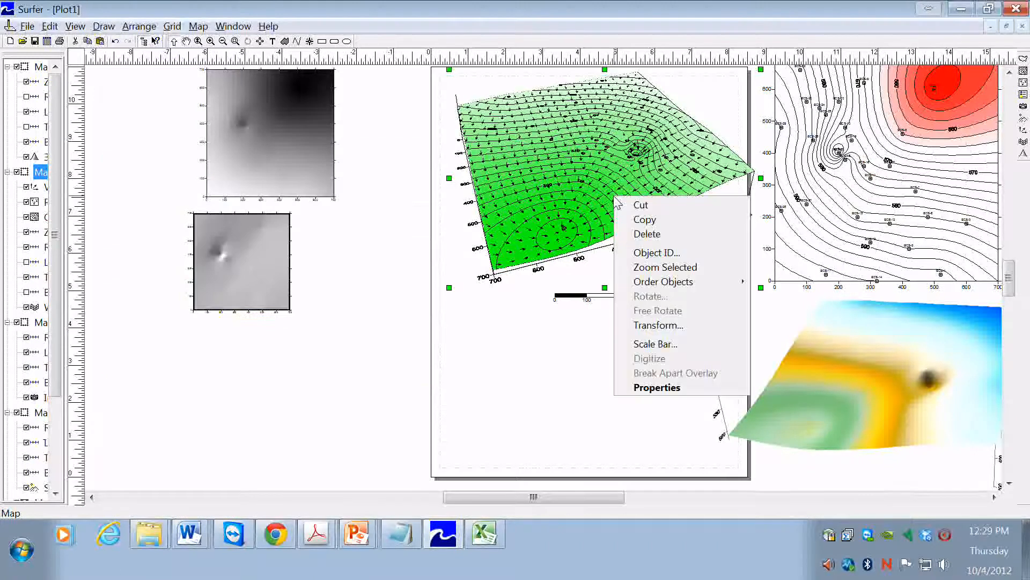
left_click(198, 27)
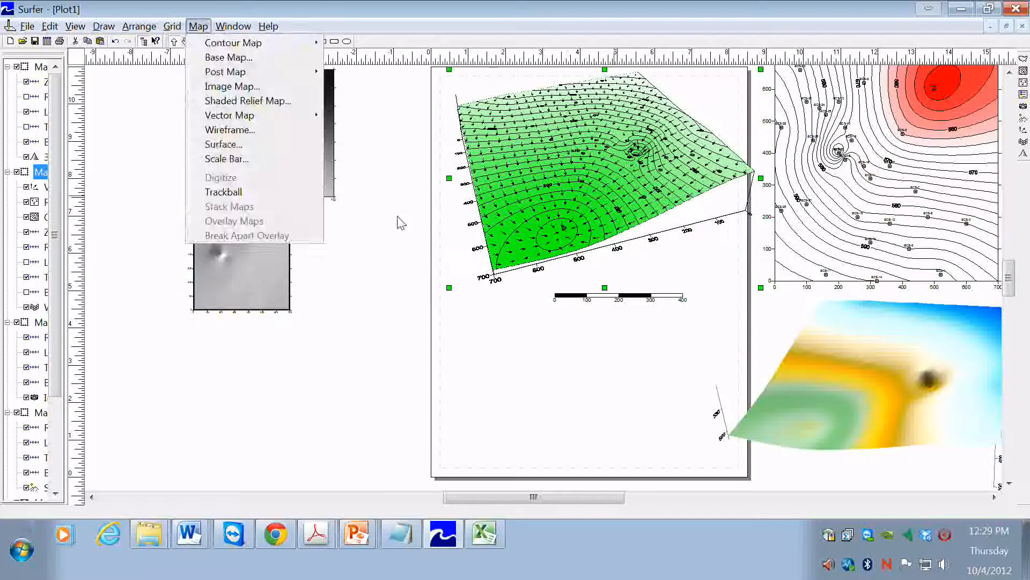
left_click(566, 222)
left_click(631, 253)
left_click(635, 206)
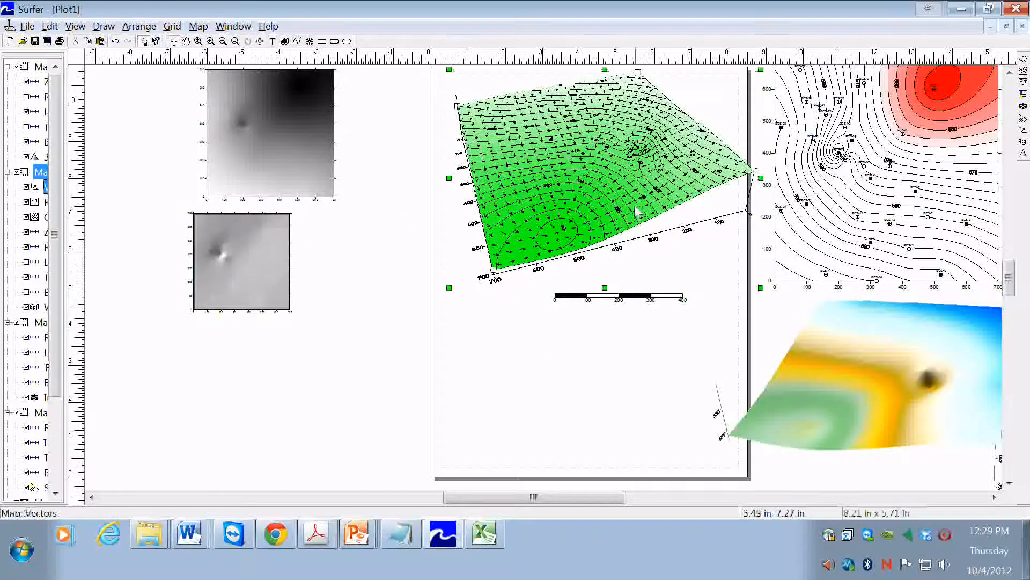
left_click(199, 28)
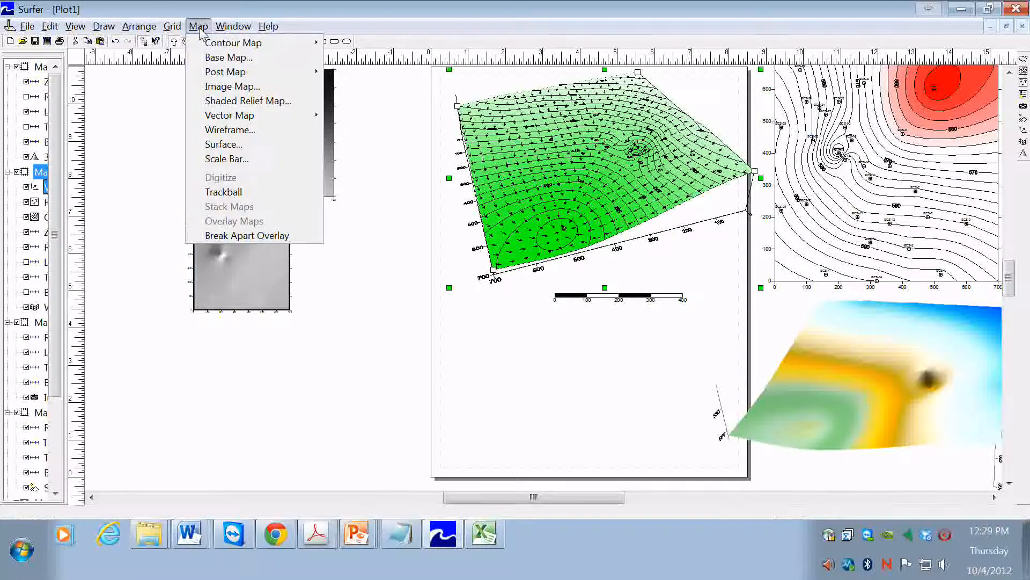
left_click(252, 235)
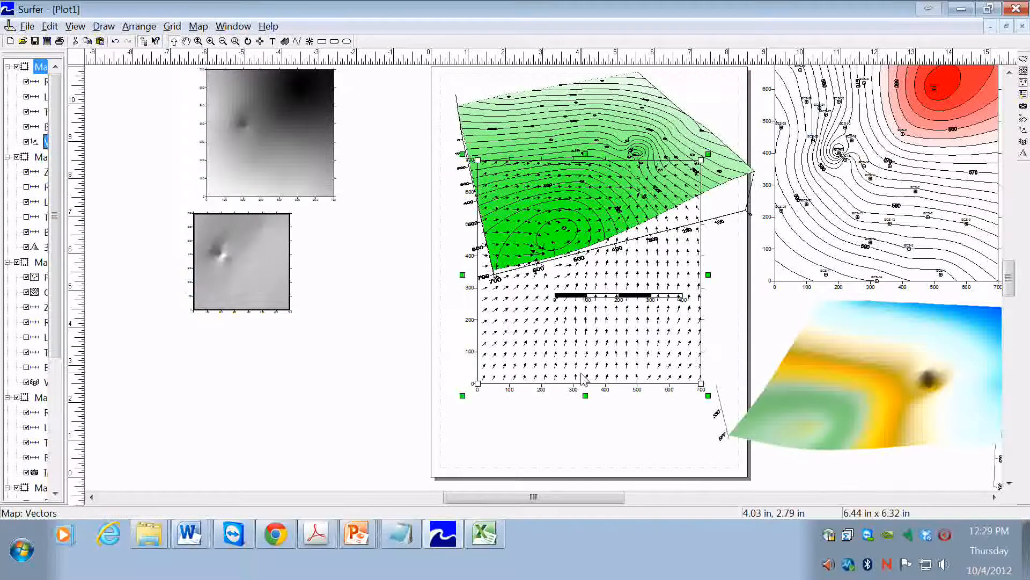
Step: Move the vector map about 4.4 in left and 2.1 in down, and review its vector scaling settings
left_click_drag(584, 379, 418, 457)
right_click(414, 415)
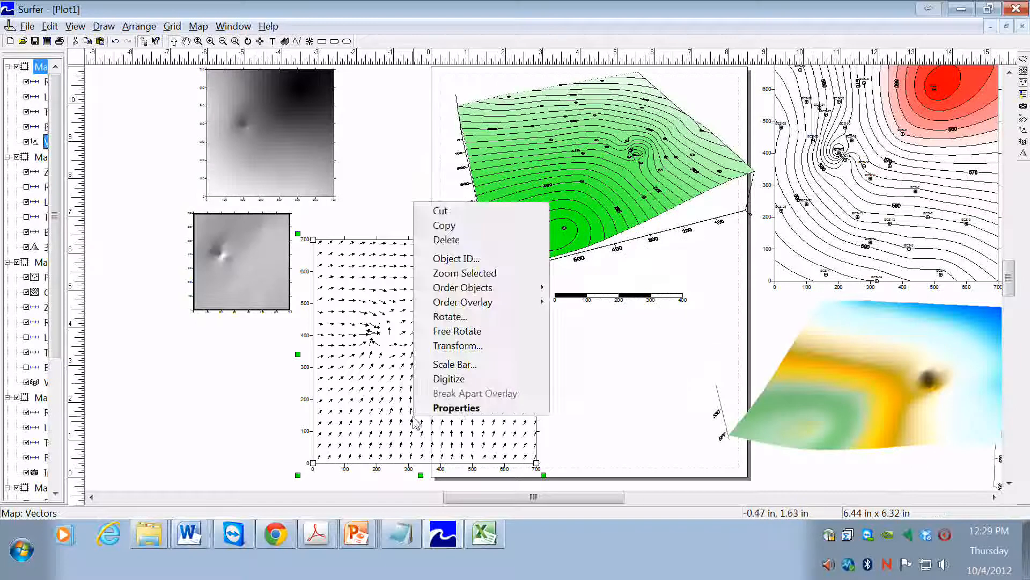
left_click(459, 408)
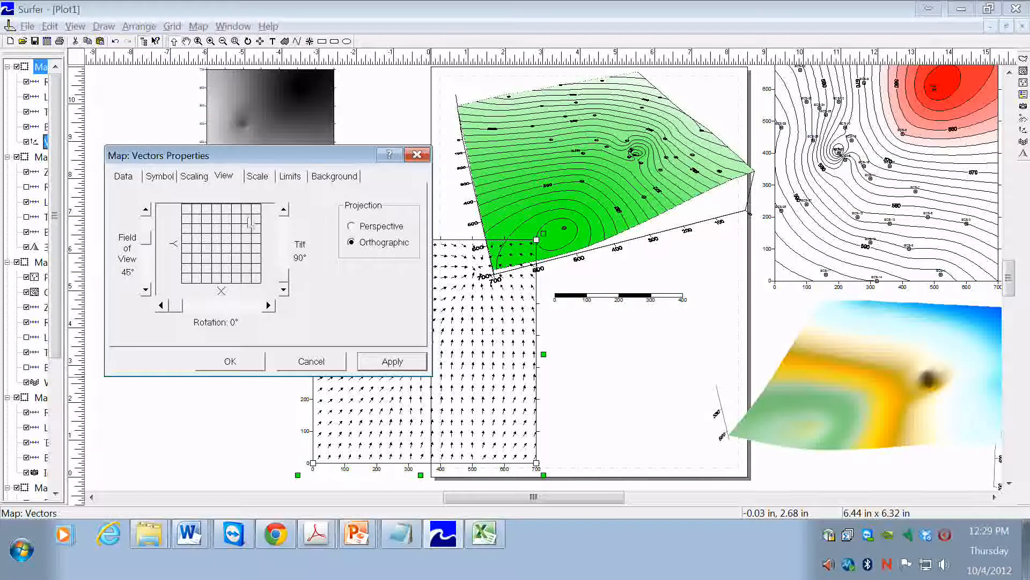
left_click(193, 180)
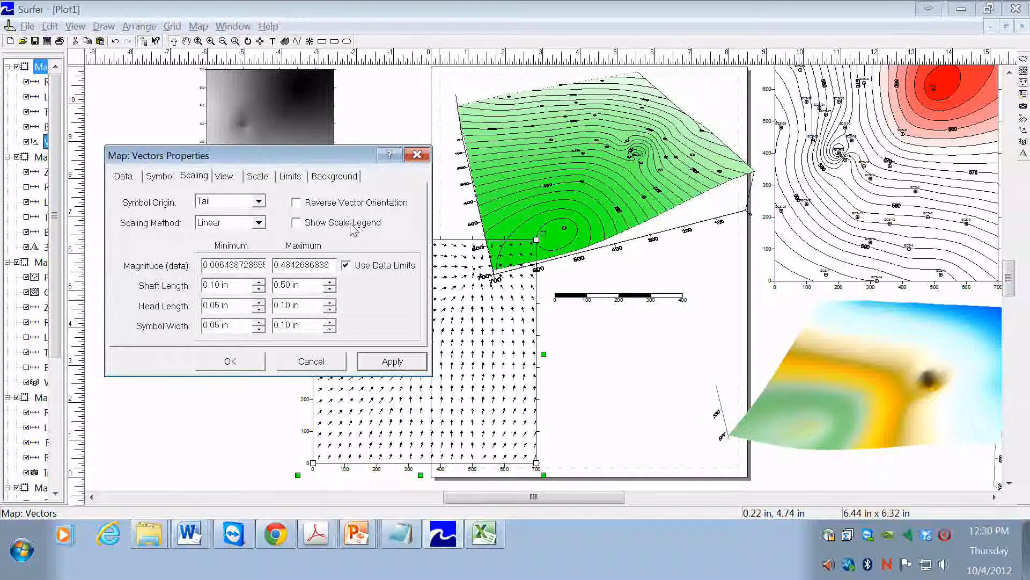
left_click_drag(352, 161, 209, 170)
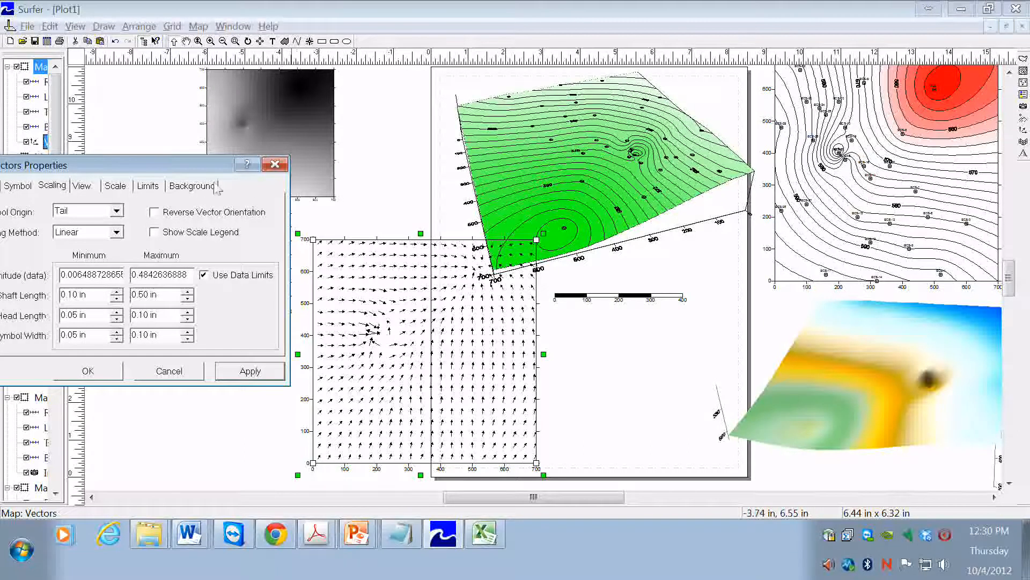
left_click_drag(200, 170, 440, 154)
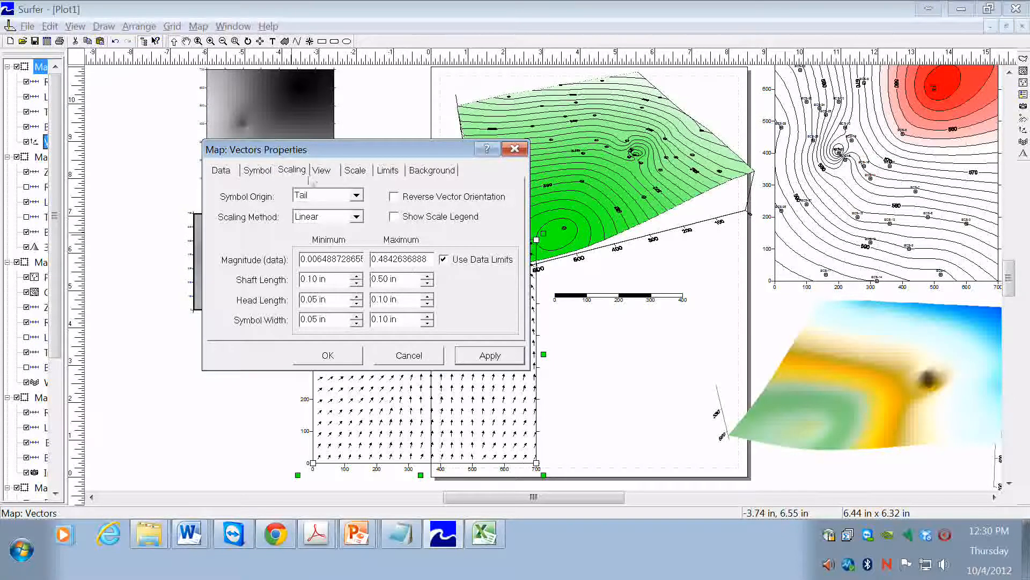
left_click(409, 356)
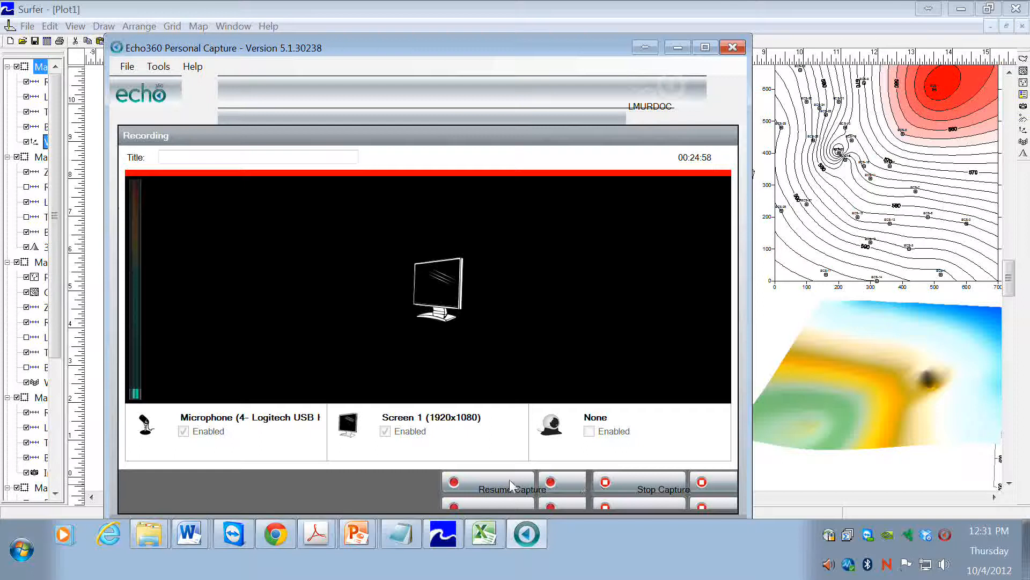
left_click(512, 486)
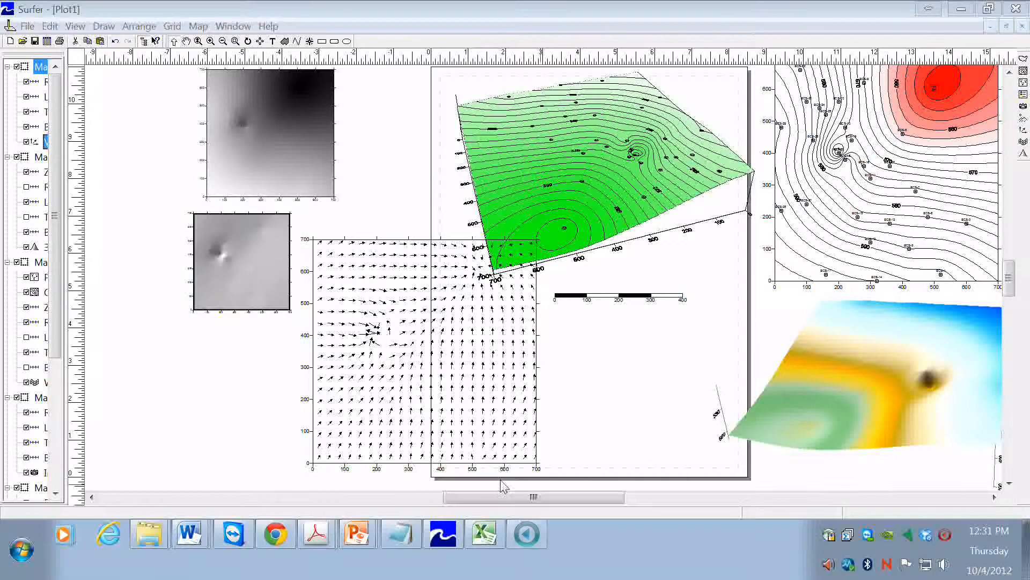
Step: Reverse the vector orientation of the separate vector map so its arrows point the opposite way
left_click(467, 415)
right_click(464, 409)
left_click(496, 399)
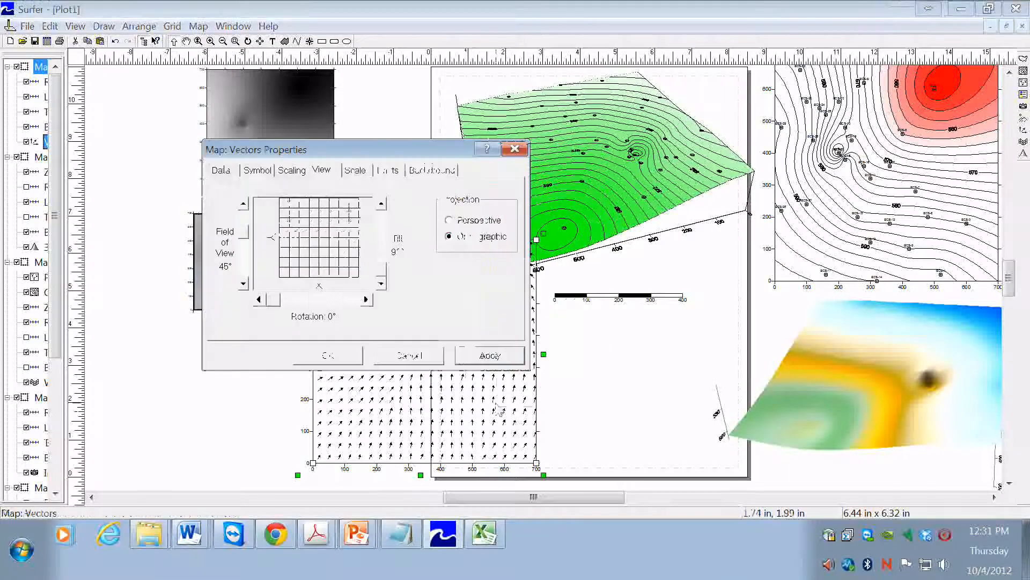
left_click(290, 173)
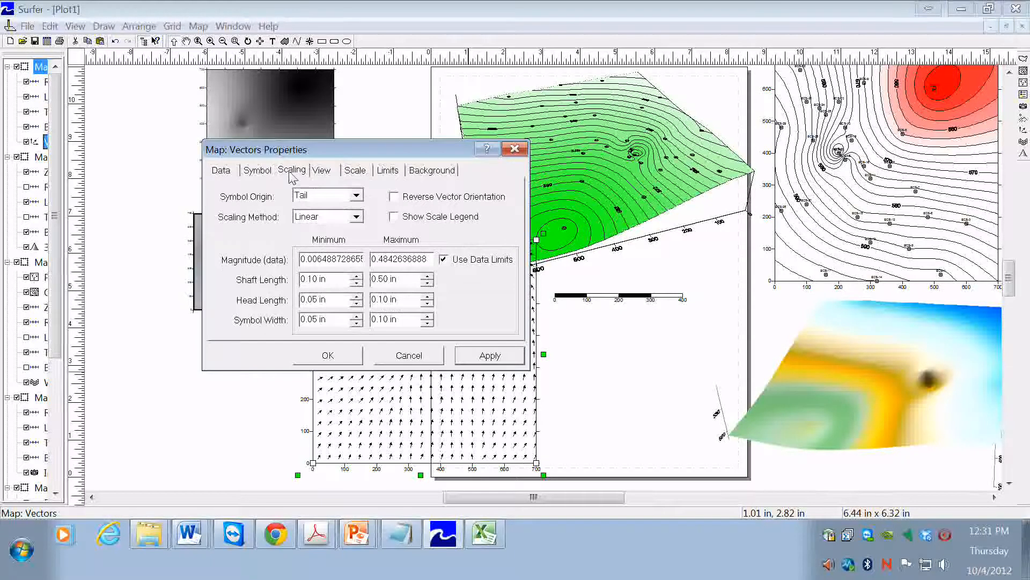
left_click(393, 196)
left_click_drag(427, 155, 262, 164)
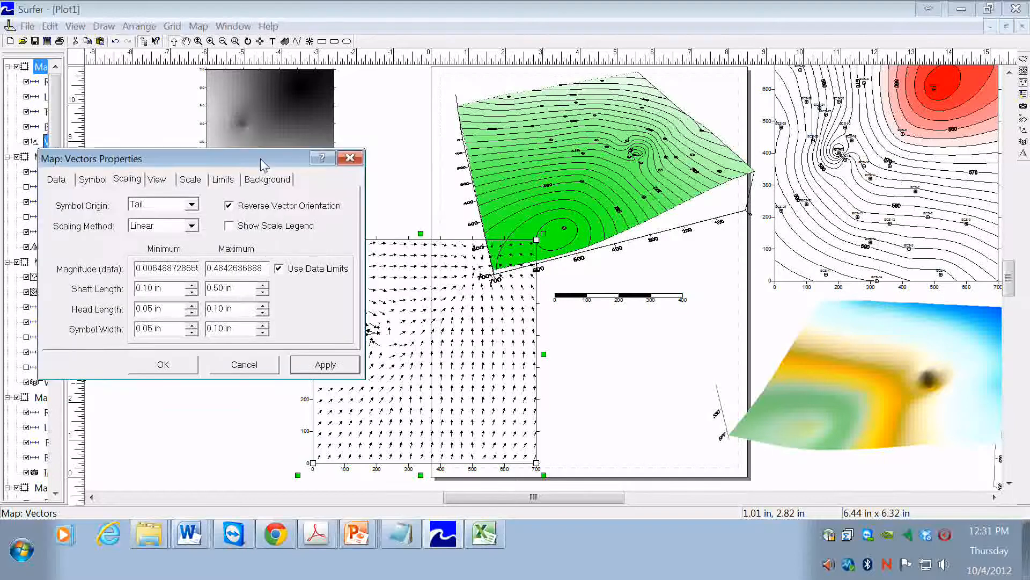
left_click(157, 369)
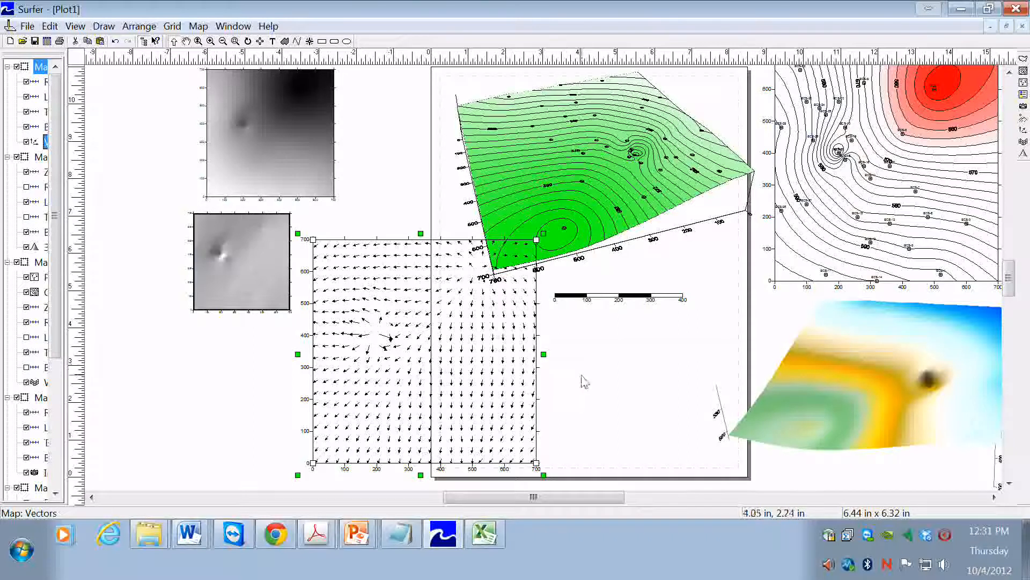
left_click(198, 26)
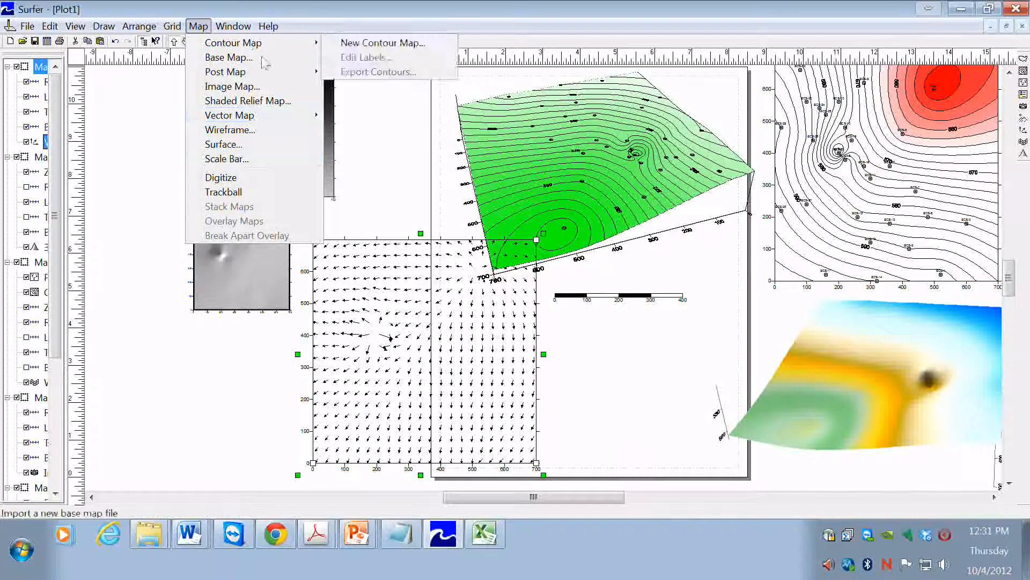
left_click(602, 404)
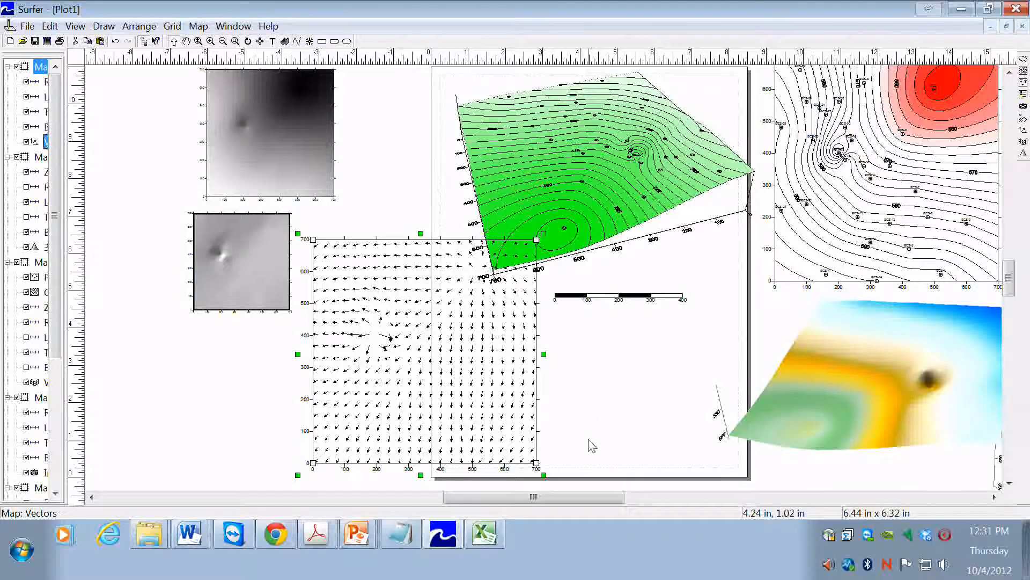